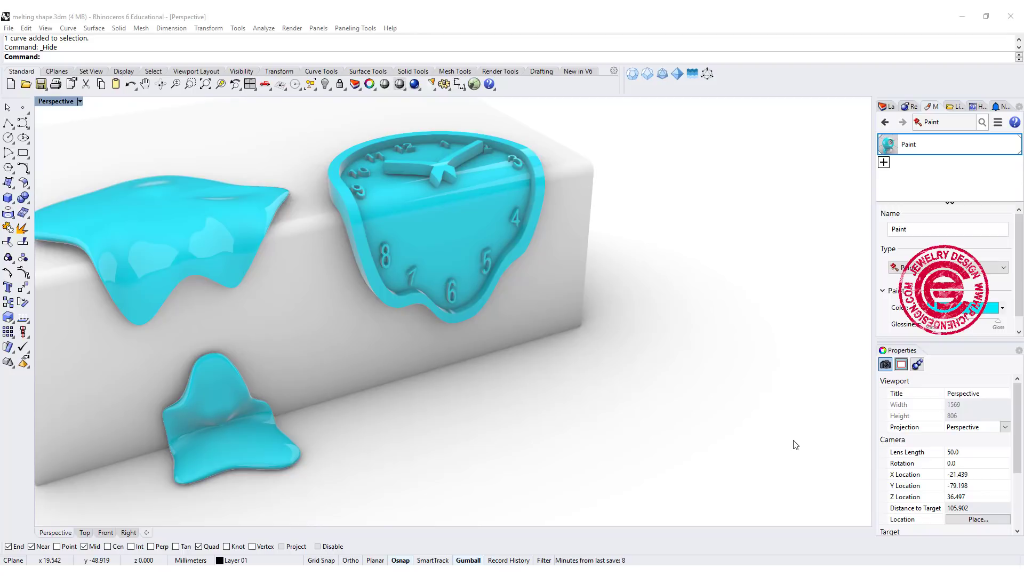
Step: Examine the finished melting shapes, the draped blob, chair-like form and melted clock, from several angles and inspect their surfaces
{"action": "mouse_move", "coordinate": [813, 424]}
{"action": "right_mouse_down"}
{"action": "mouse_move", "coordinate": [848, 416]}
{"action": "mouse_move", "coordinate": [817, 432]}
{"action": "right_mouse_up"}
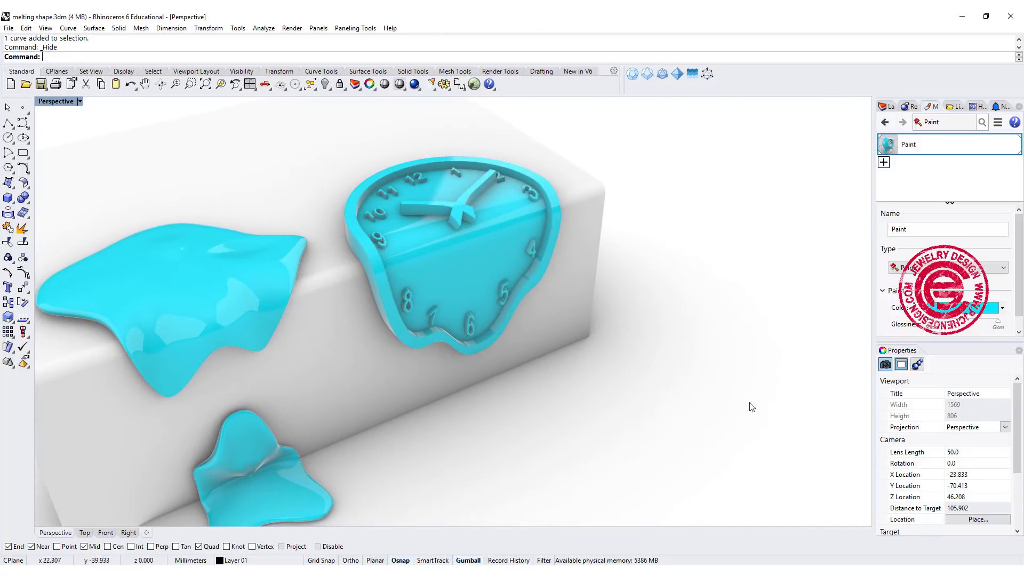
{"action": "right_click_drag", "start_coordinate": [725, 336], "coordinate": [679, 350]}
{"action": "right_click_drag", "start_coordinate": [424, 249], "coordinate": [461, 179]}
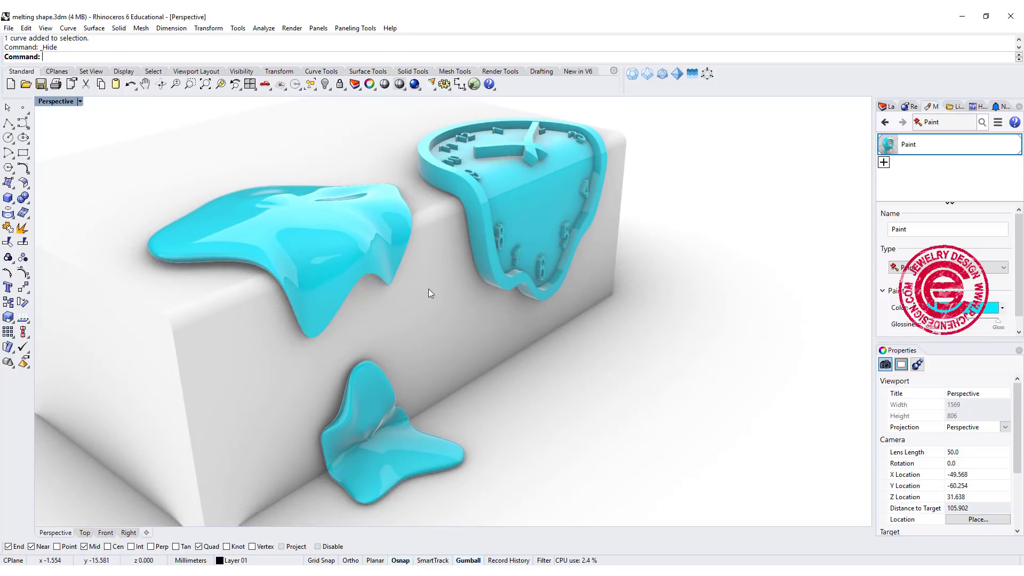
{"action": "right_click_drag", "start_coordinate": [428, 289], "coordinate": [386, 273]}
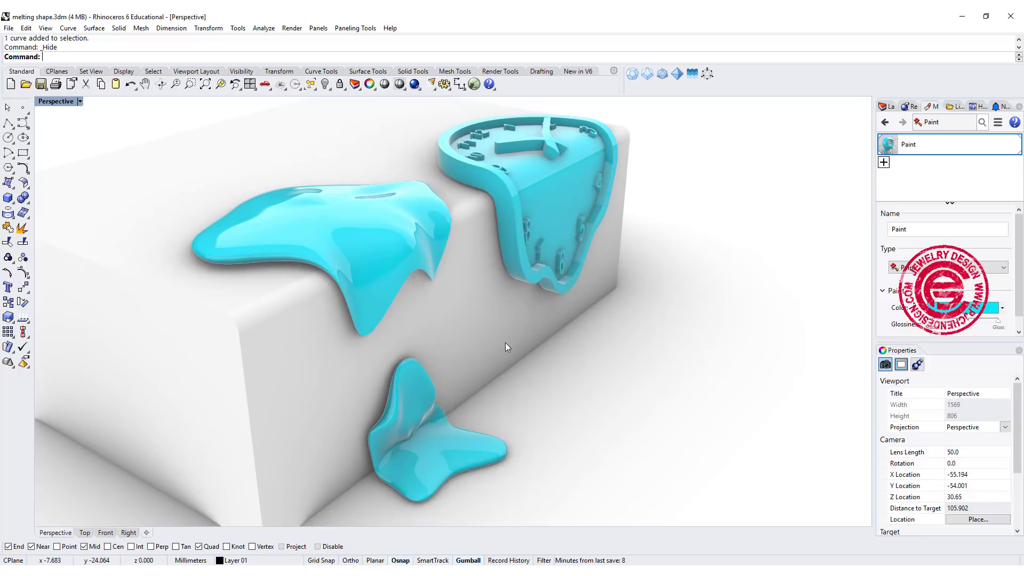
{"action": "right_click_drag", "start_coordinate": [539, 338], "coordinate": [520, 342]}
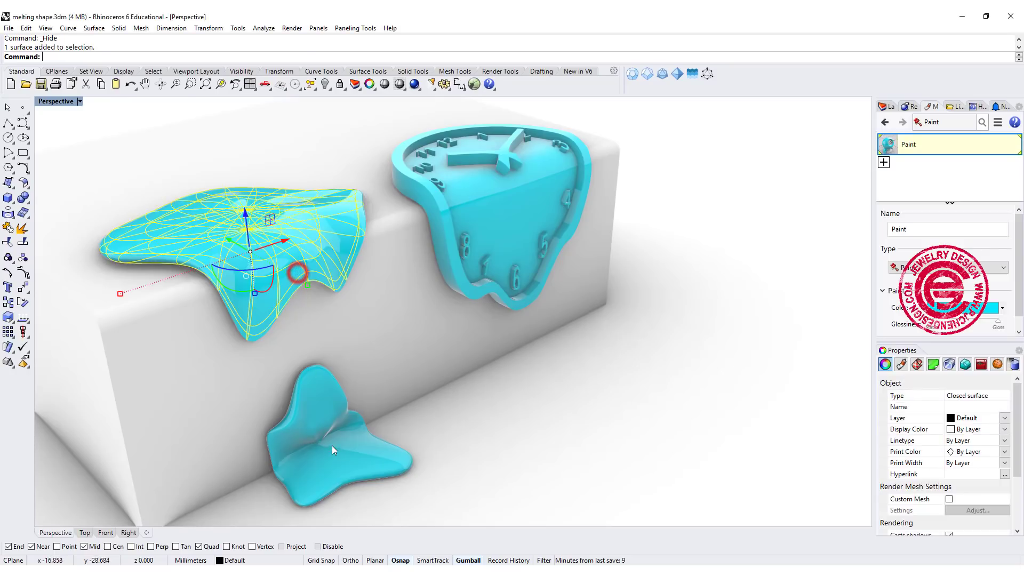
{"action": "left_click", "coordinate": [333, 450]}
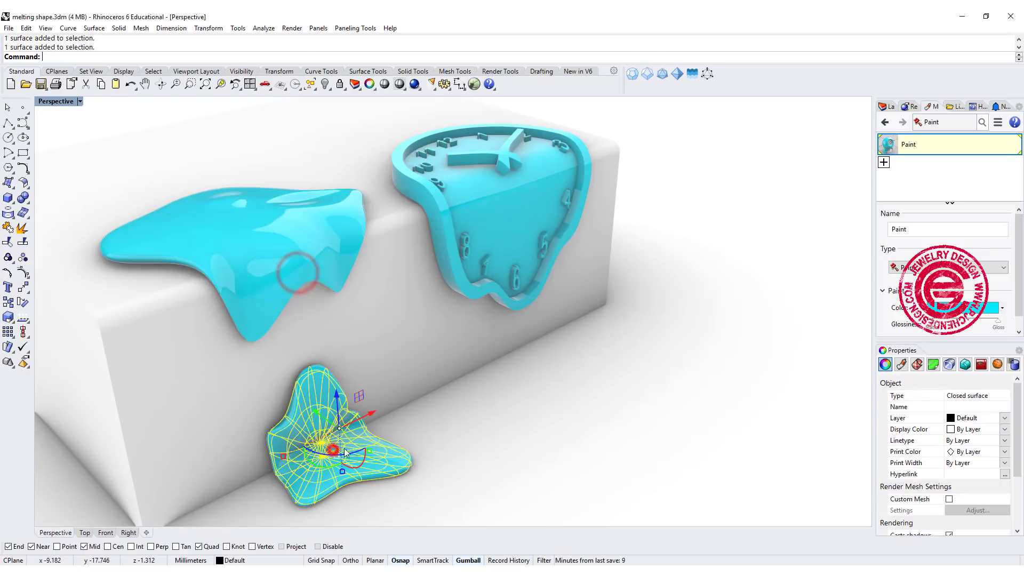
{"action": "left_click", "coordinate": [505, 302]}
{"action": "left_click", "coordinate": [683, 395]}
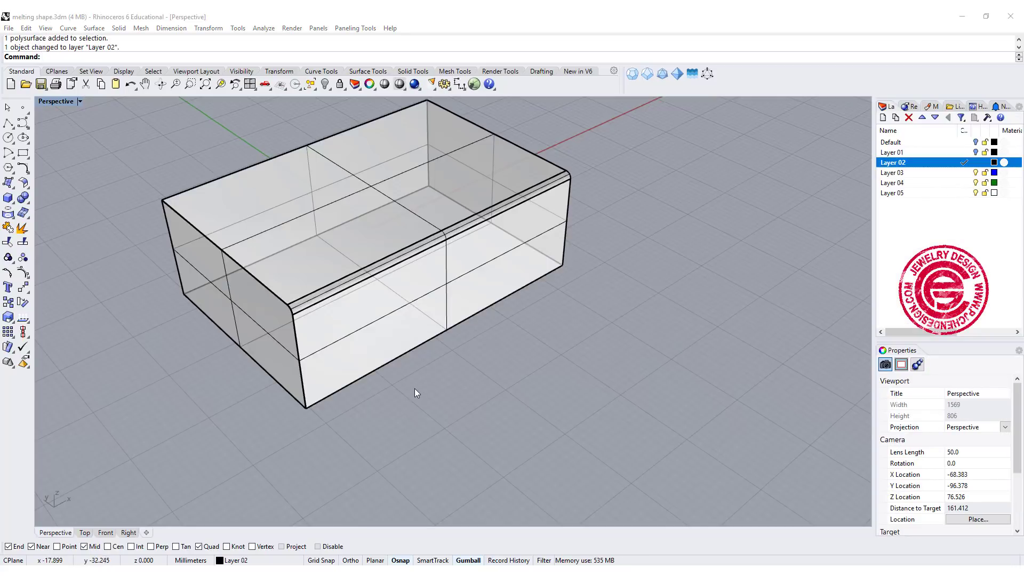
Step: Examine the box with the rounded upper front edge from several angles
{"action": "right_click_drag", "start_coordinate": [415, 389], "coordinate": [426, 366]}
{"action": "scroll", "coordinate": [425, 294], "scroll_direction": "up", "scroll_amount": 4}
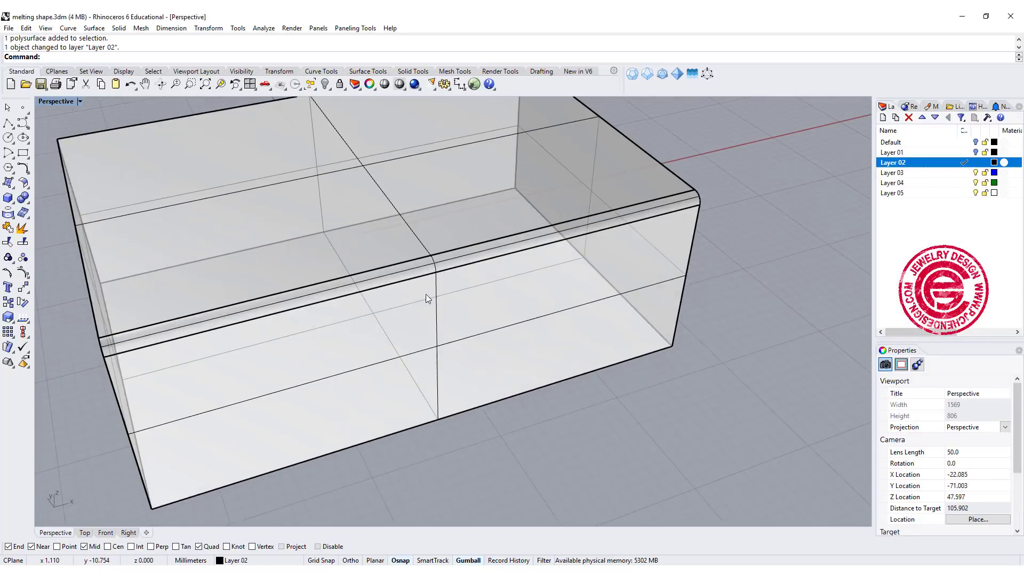
{"action": "right_click_drag", "start_coordinate": [426, 294], "coordinate": [472, 305]}
{"action": "scroll", "coordinate": [470, 291], "scroll_direction": "down", "scroll_amount": 2}
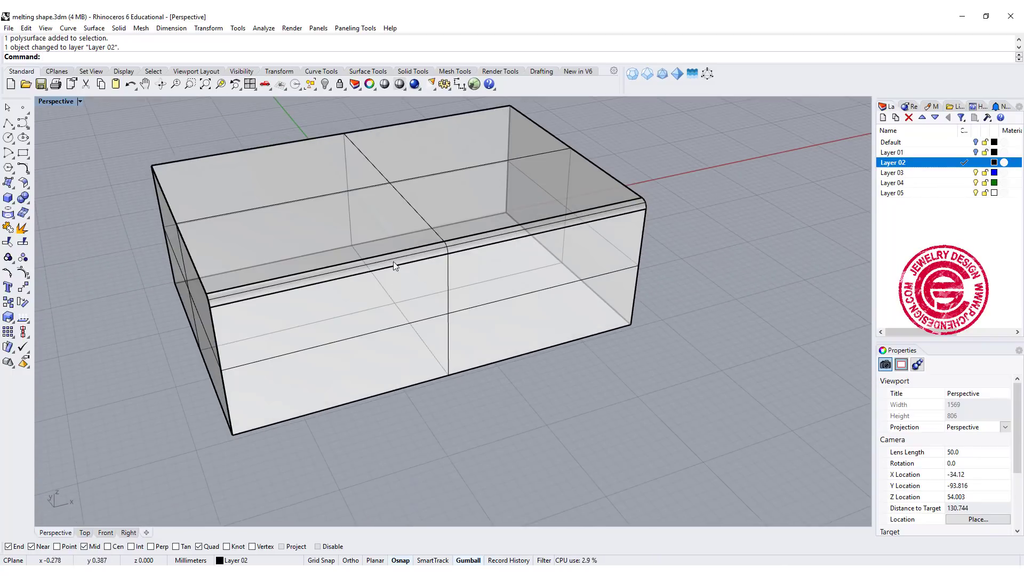
{"action": "right_click_drag", "start_coordinate": [447, 267], "coordinate": [258, 225]}
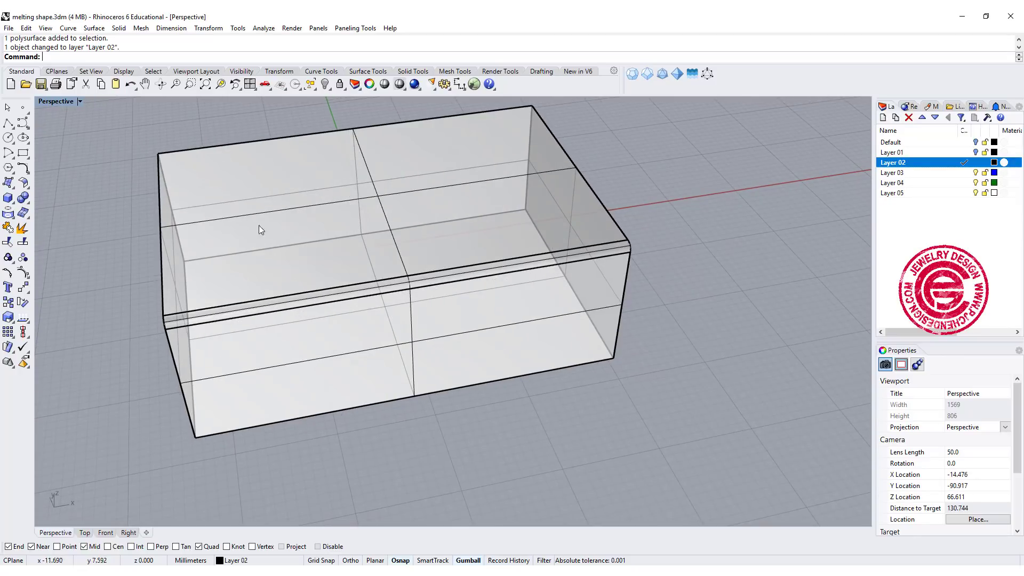
Step: Draw a sphere about 25 mm in diameter in the Top view, centred on the box's front edge
{"action": "double_click", "coordinate": [58, 102]}
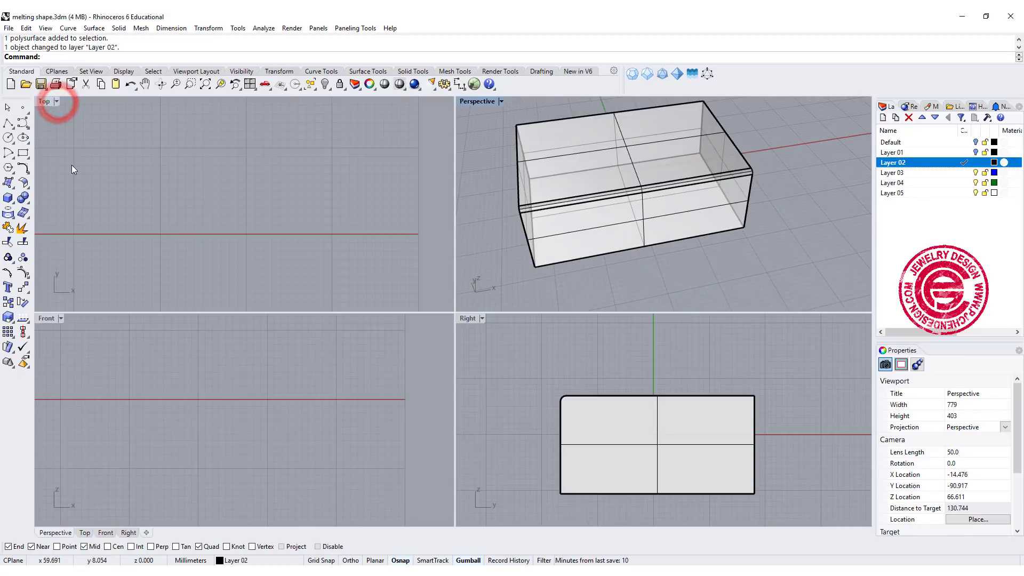
{"action": "left_click", "coordinate": [110, 198]}
{"action": "scroll", "coordinate": [101, 207], "scroll_direction": "down", "scroll_amount": 12}
{"action": "right_click_drag", "start_coordinate": [81, 208], "coordinate": [282, 223]}
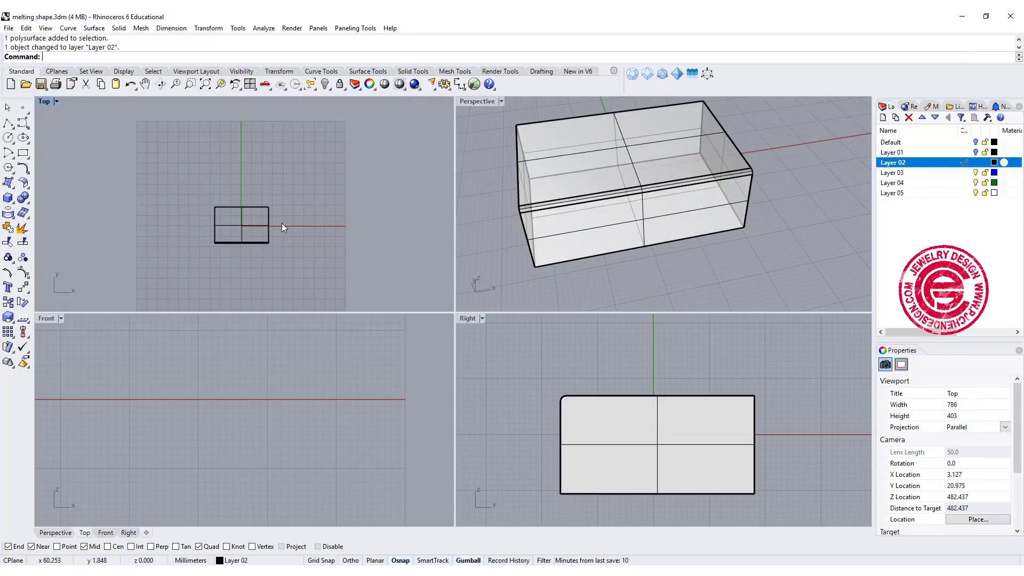
{"action": "scroll", "coordinate": [223, 238], "scroll_direction": "up", "scroll_amount": 8}
{"action": "right_click_drag", "start_coordinate": [224, 244], "coordinate": [224, 228]}
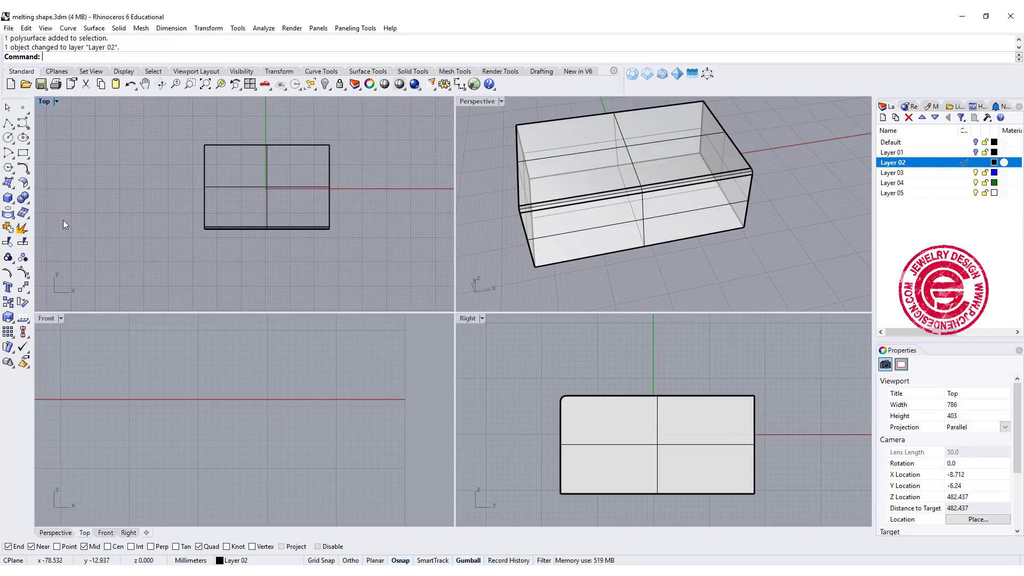
{"action": "left_click", "coordinate": [8, 199]}
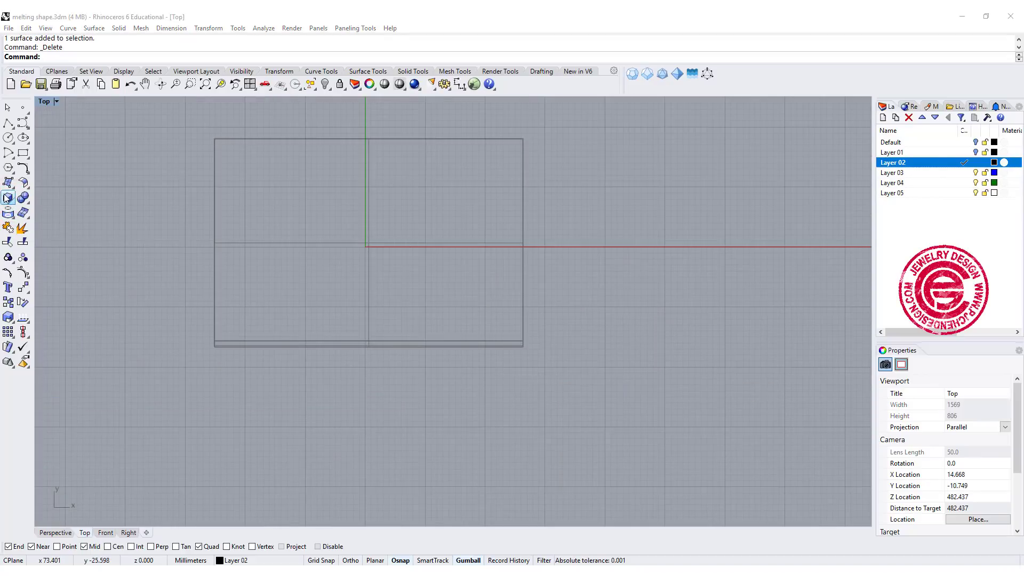
{"action": "left_click", "coordinate": [7, 198]}
{"action": "left_click", "coordinate": [54, 203]}
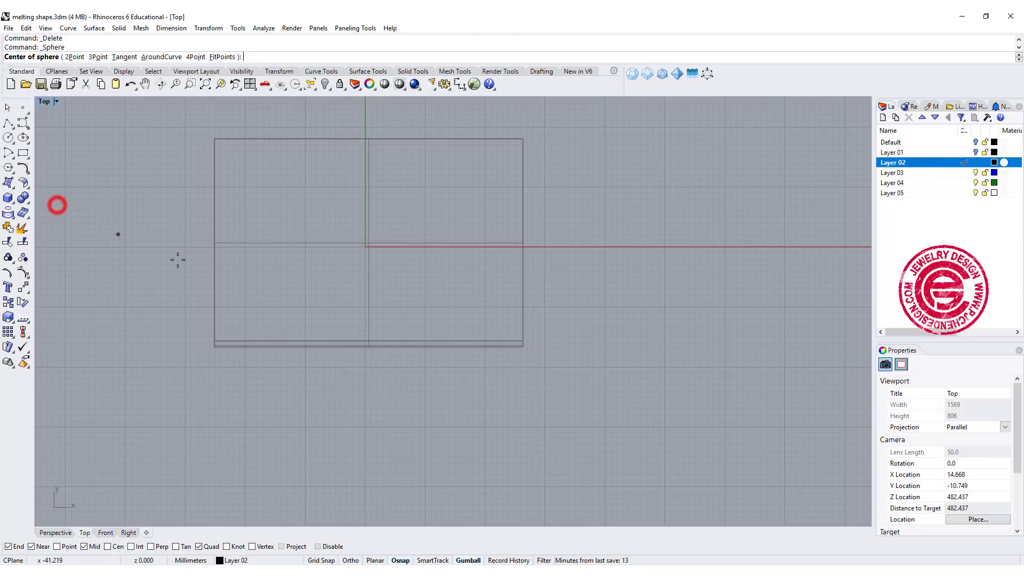
{"action": "left_click", "coordinate": [302, 346]}
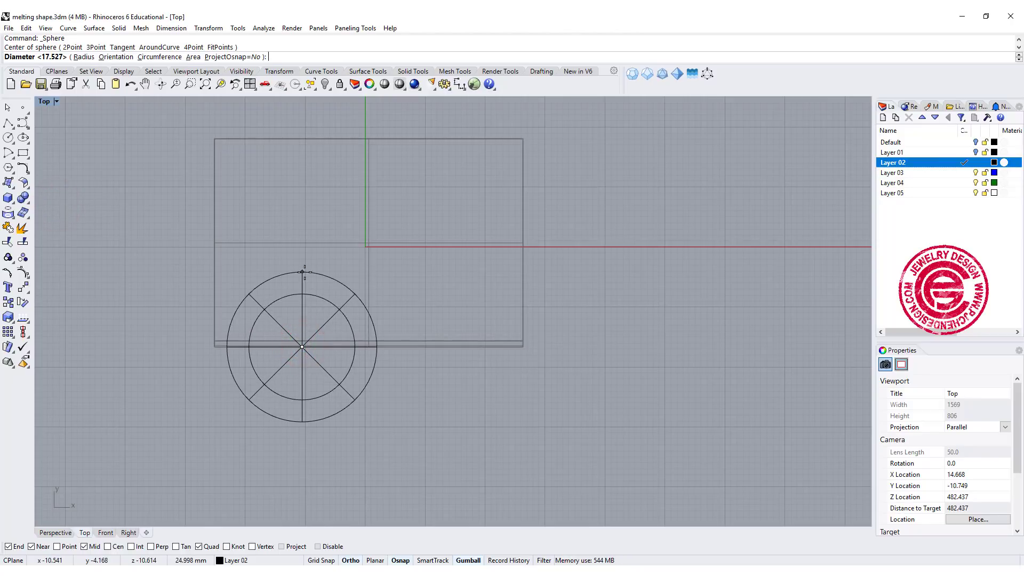
{"action": "left_click", "coordinate": [302, 272]}
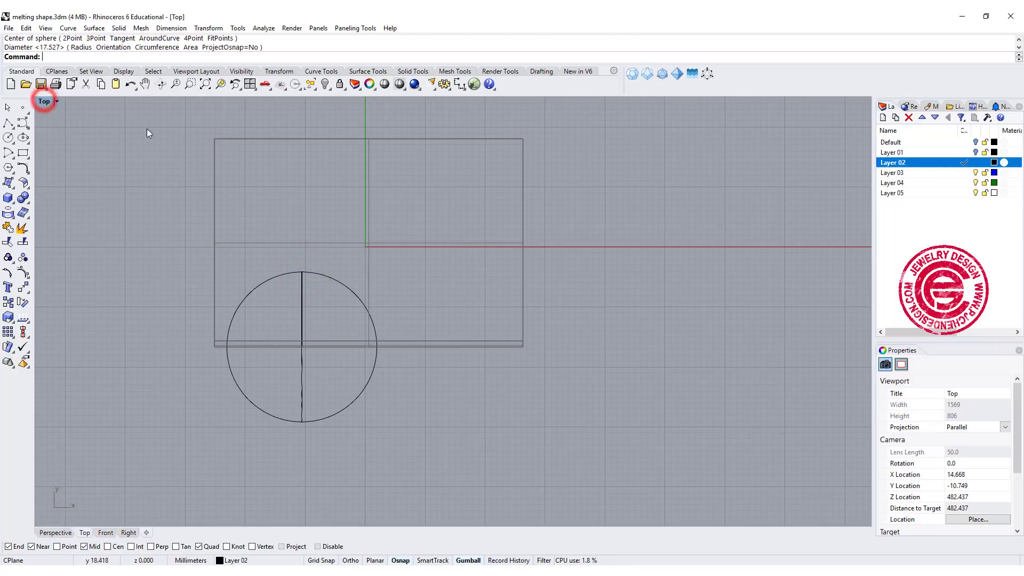
Step: Raise the sphere in the Right view until most of it sits above the box's upper front edge
{"action": "double_click", "coordinate": [44, 101]}
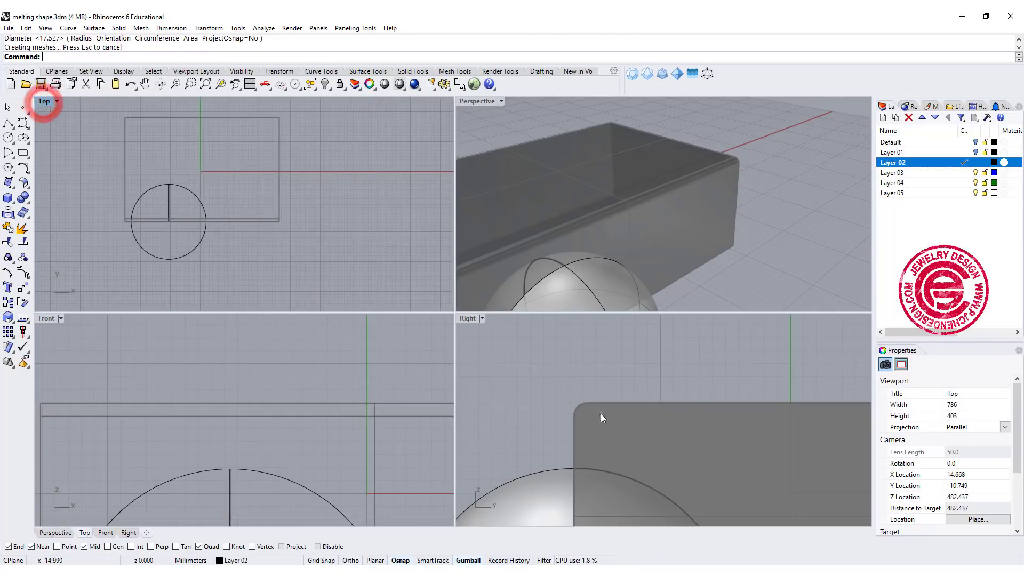
{"action": "scroll", "coordinate": [601, 418], "scroll_direction": "down", "scroll_amount": 5}
{"action": "left_click", "coordinate": [587, 469]}
{"action": "left_click_drag", "start_coordinate": [606, 433], "coordinate": [606, 386]}
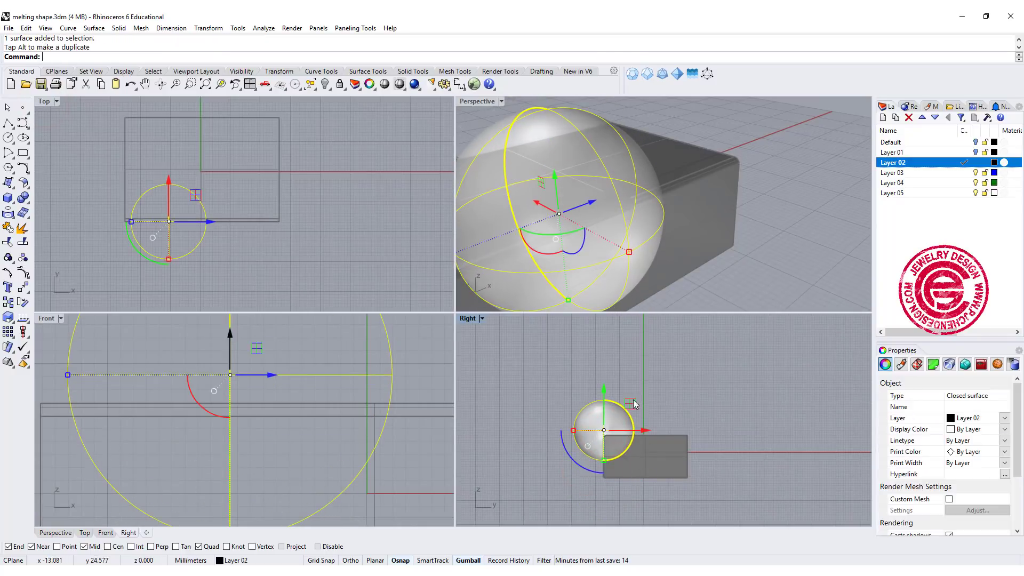
{"action": "left_click", "coordinate": [673, 395]}
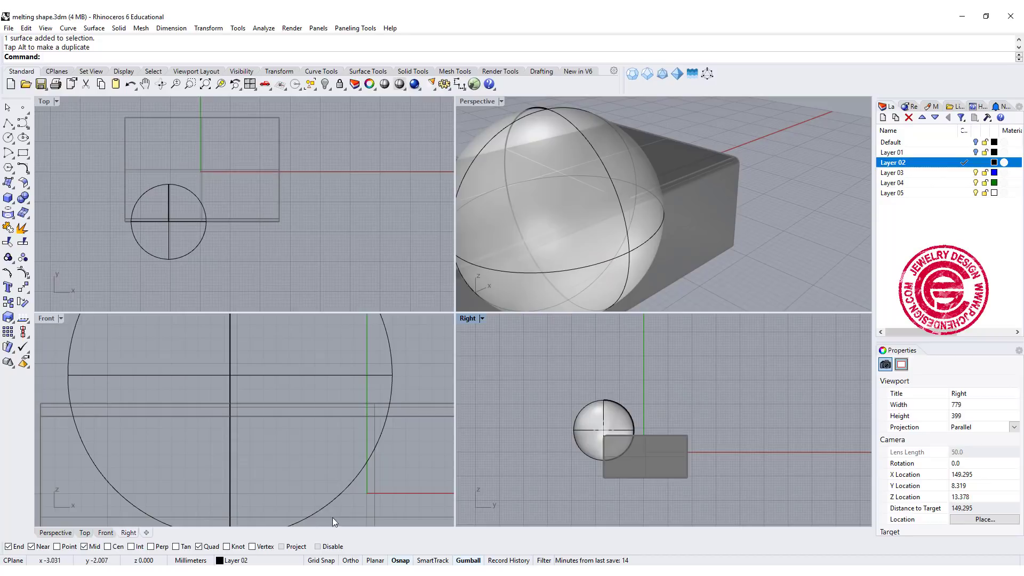
Step: Flatten the sphere vertically into a thin ellipsoid in the Front view and lower it onto the box's top
{"action": "left_click", "coordinate": [337, 498]}
{"action": "scroll", "coordinate": [241, 457], "scroll_direction": "down", "scroll_amount": 5}
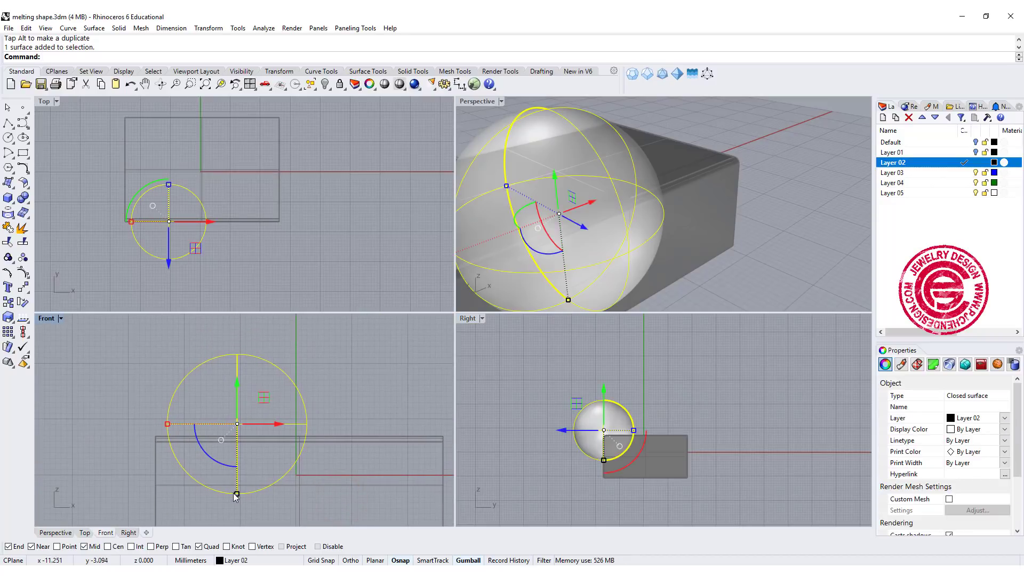
{"action": "left_click_drag", "start_coordinate": [236, 496], "coordinate": [248, 446]}
{"action": "left_click_drag", "start_coordinate": [234, 374], "coordinate": [236, 382]}
{"action": "left_click", "coordinate": [384, 235]}
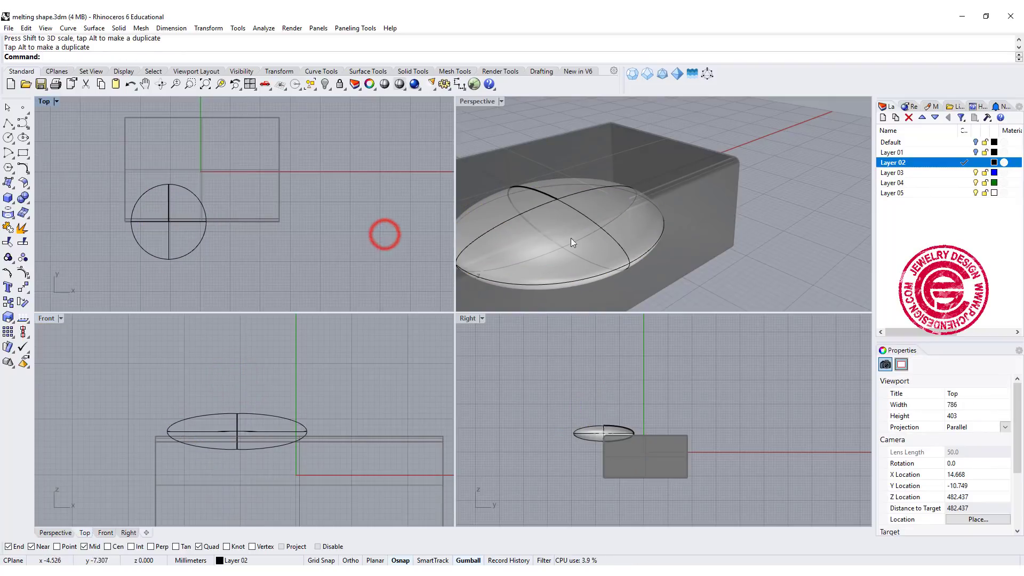
Step: Rebuild the flattened ellipsoid with point counts of 16 in U and 16 in V, degree 3
{"action": "right_click_drag", "start_coordinate": [571, 238], "coordinate": [610, 241]}
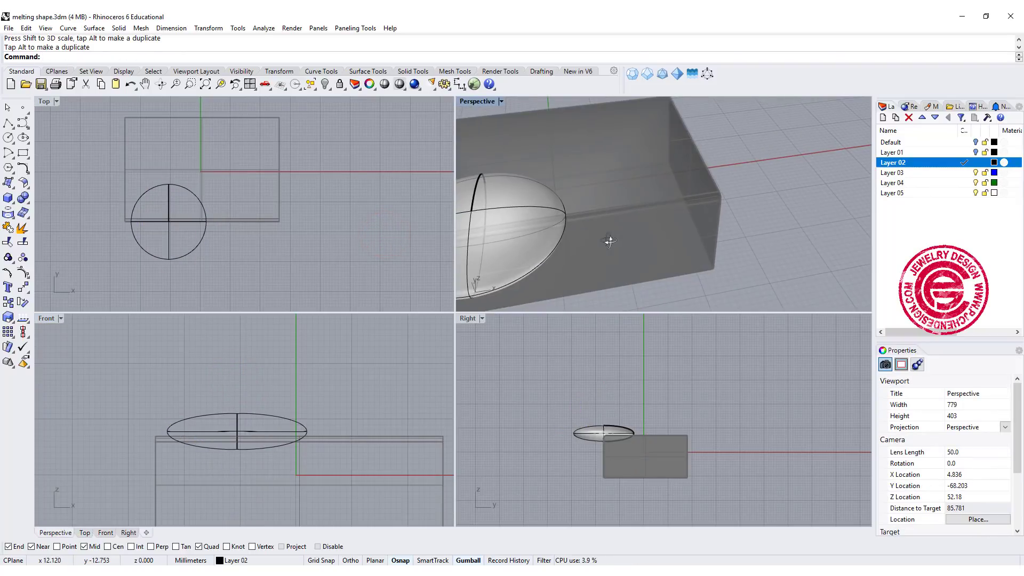
{"action": "scroll", "coordinate": [192, 241], "scroll_direction": "up", "scroll_amount": 1}
{"action": "left_click", "coordinate": [202, 241]}
{"action": "type", "text": "R"}
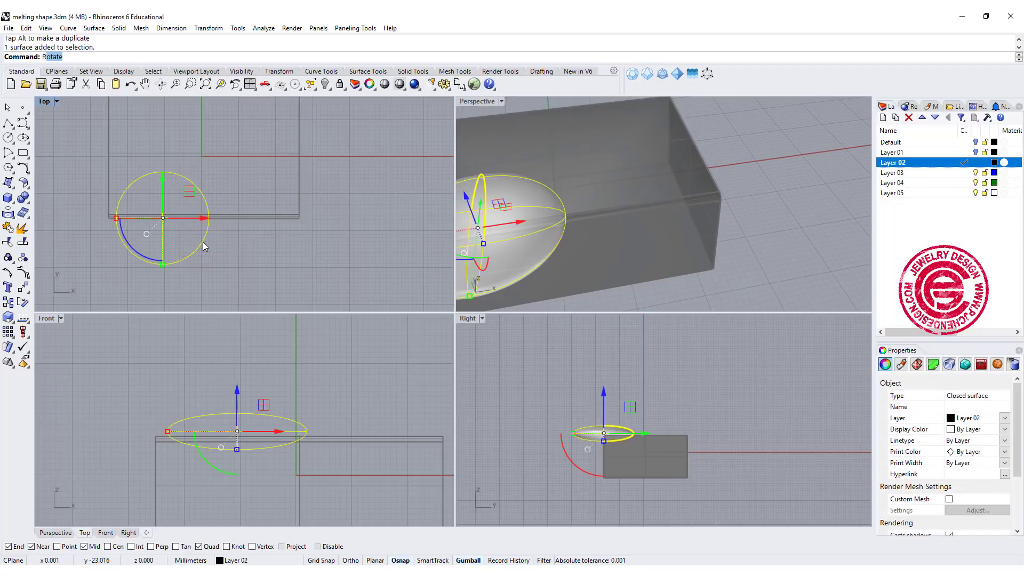
{"action": "type", "text": "ebuild"}
{"action": "key", "text": "Return"}
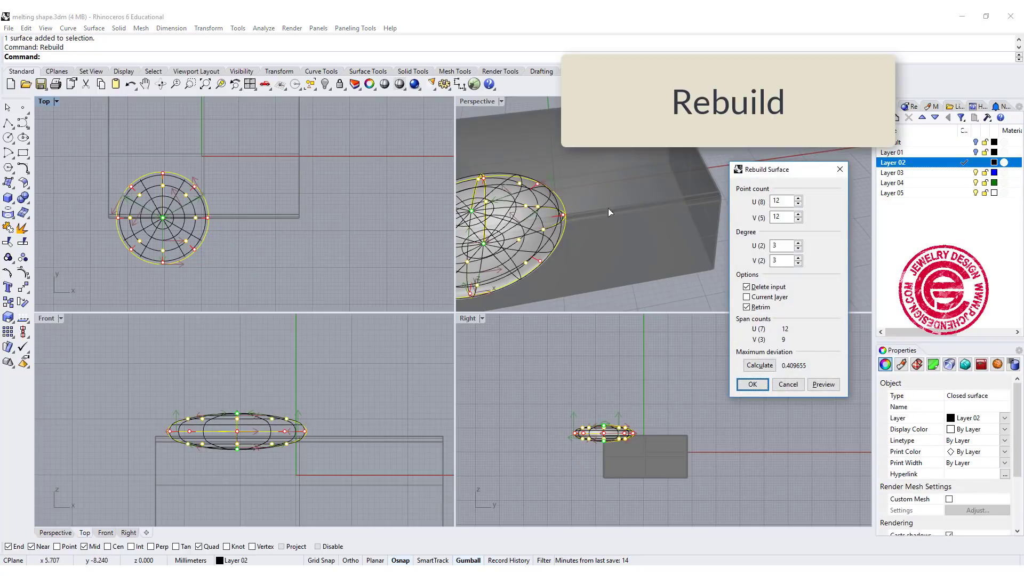
{"action": "double_click", "coordinate": [786, 201]}
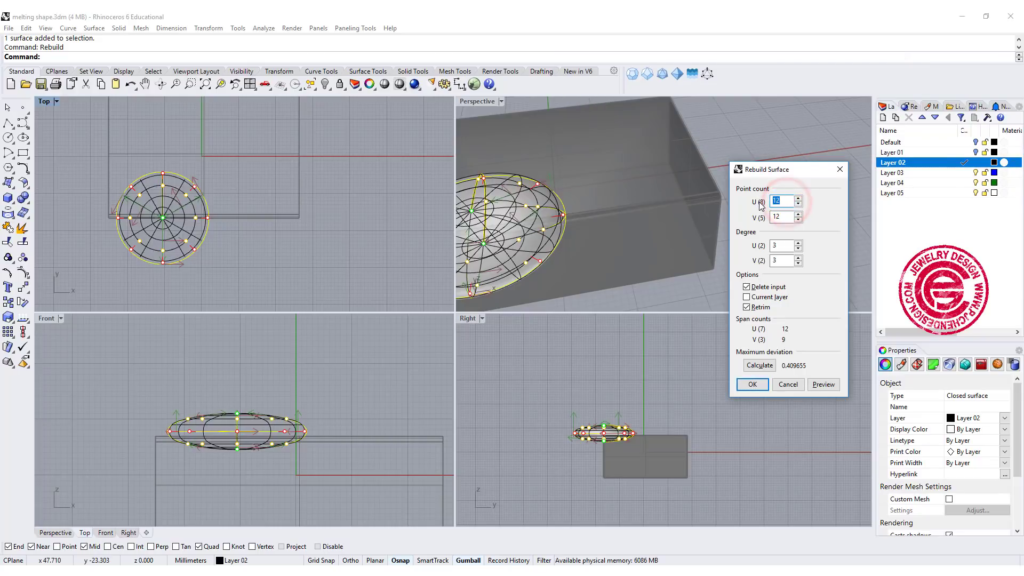
{"action": "type", "text": "1"}
{"action": "double_click", "coordinate": [783, 218]}
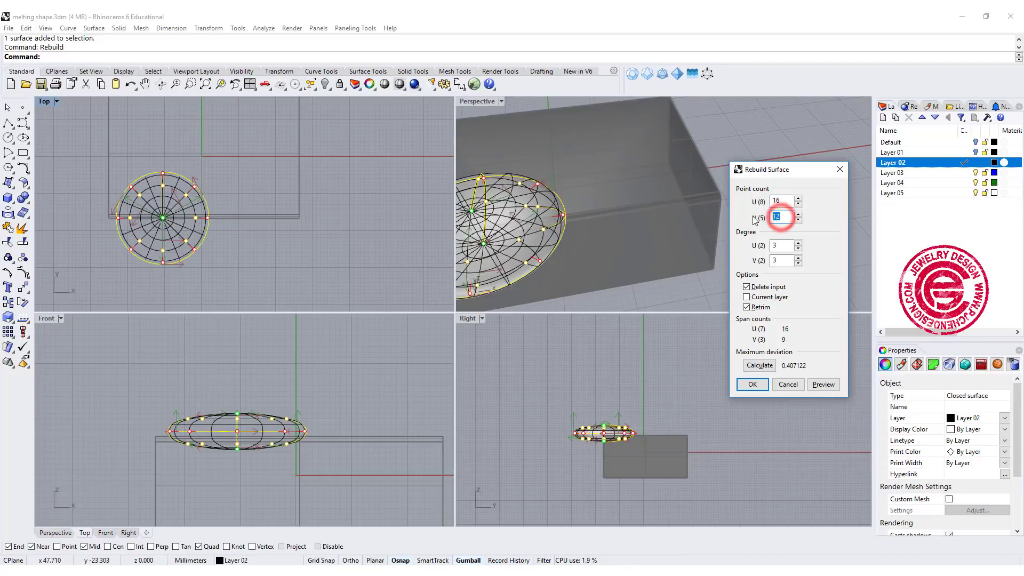
{"action": "type", "text": "16"}
{"action": "left_click", "coordinate": [759, 365]}
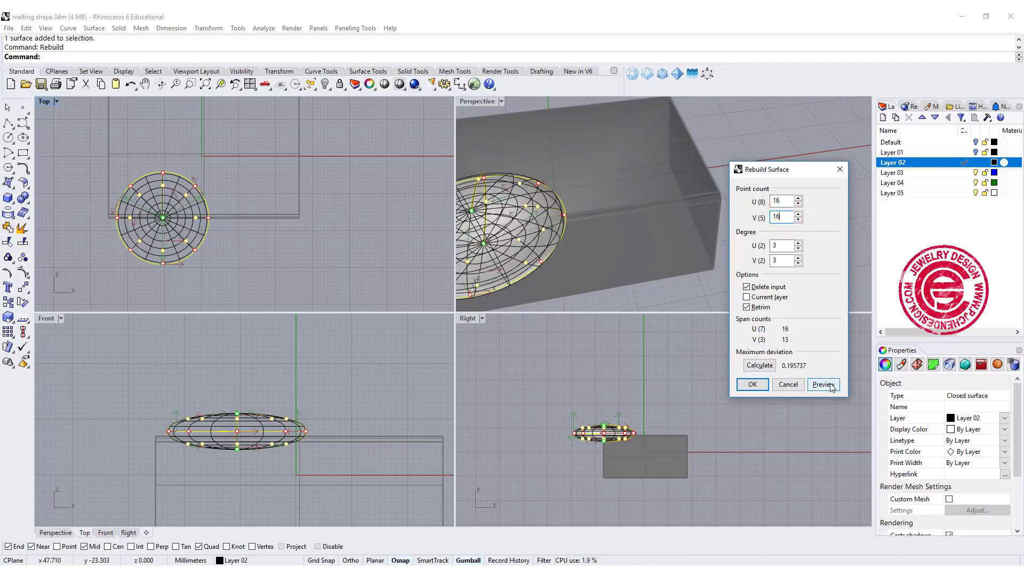
{"action": "left_click", "coordinate": [758, 387]}
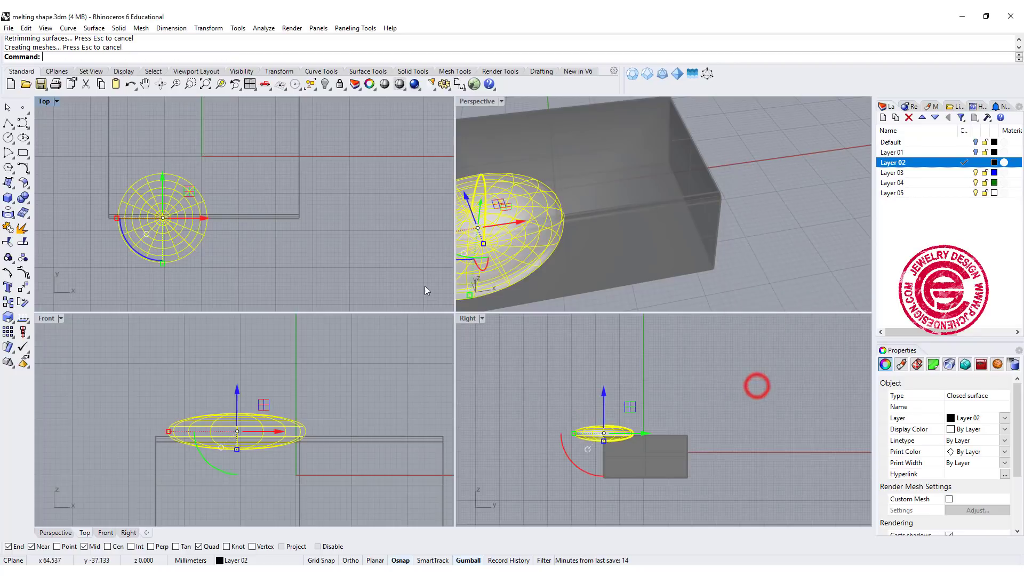
Step: Turn on the rebuilt ellipsoid's control points and select all those in its lower half in the Front view
{"action": "scroll", "coordinate": [236, 494], "scroll_direction": "up", "scroll_amount": 4}
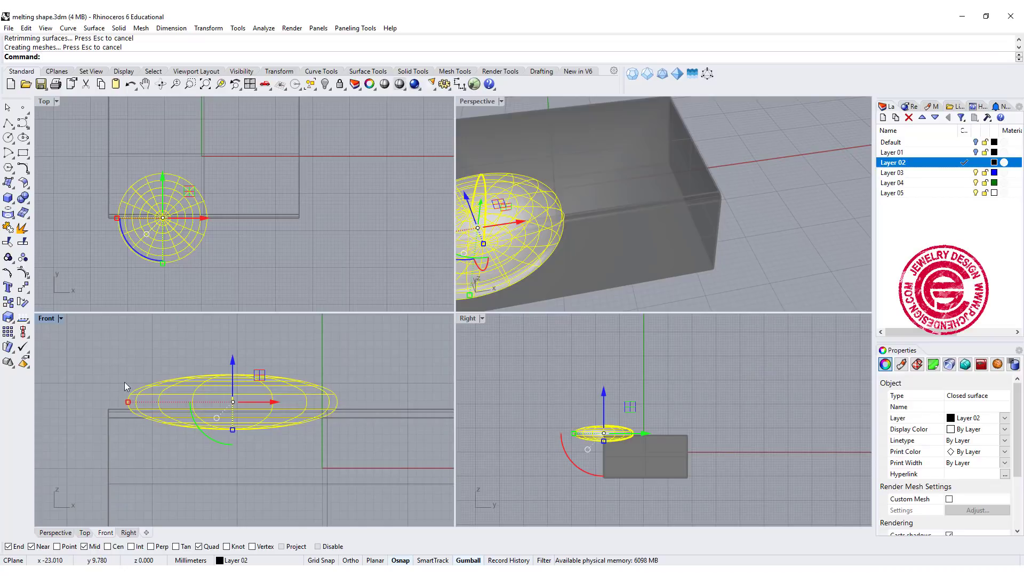
{"action": "left_click", "coordinate": [25, 273]}
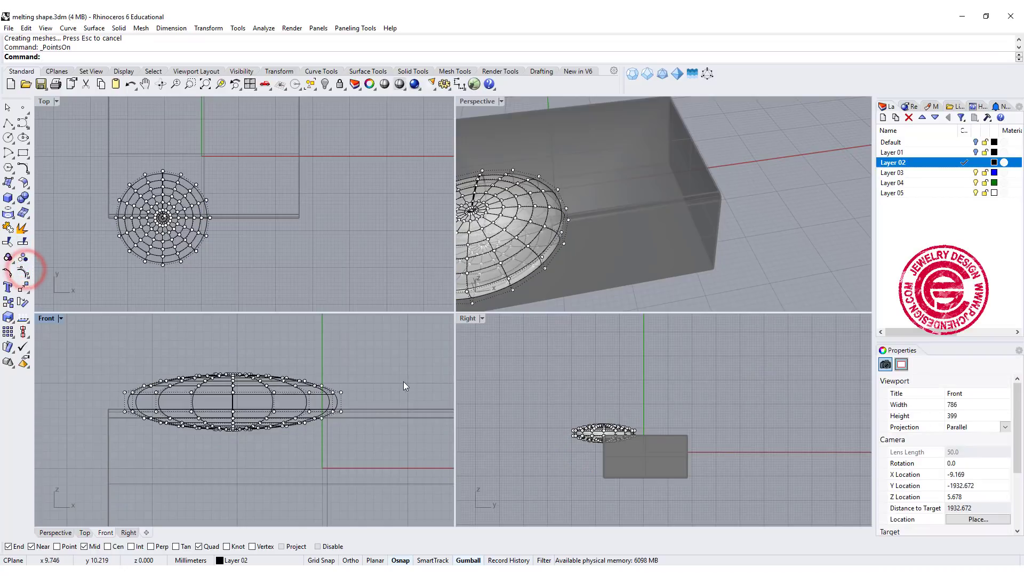
{"action": "left_click_drag", "start_coordinate": [90, 404], "coordinate": [311, 456]}
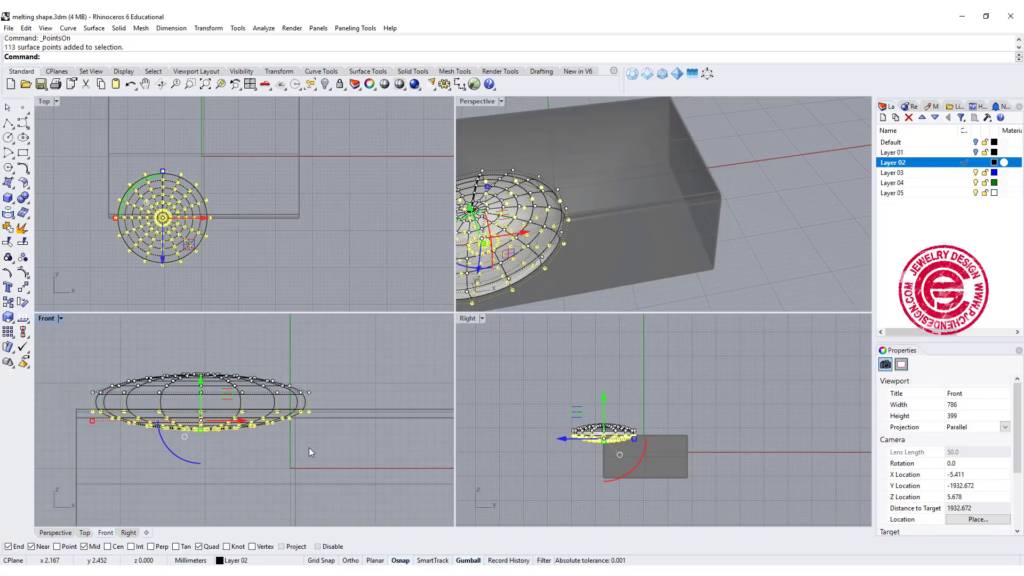
Step: Align the selected lower control points with SetPt in Z only, World alignment, onto the level of the box's top face in the Front view
{"action": "type", "text": "etPt"}
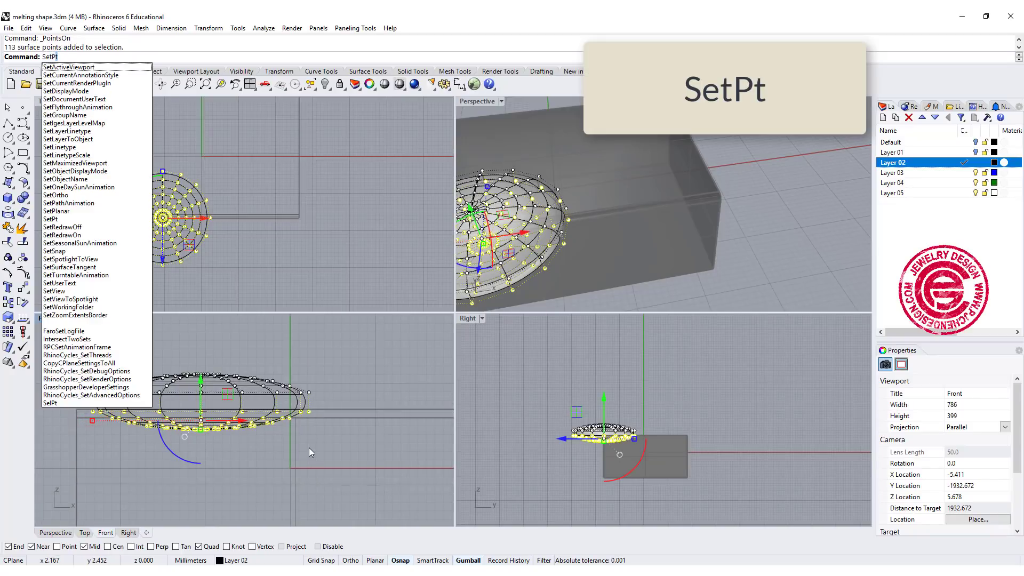
{"action": "key", "text": "Return"}
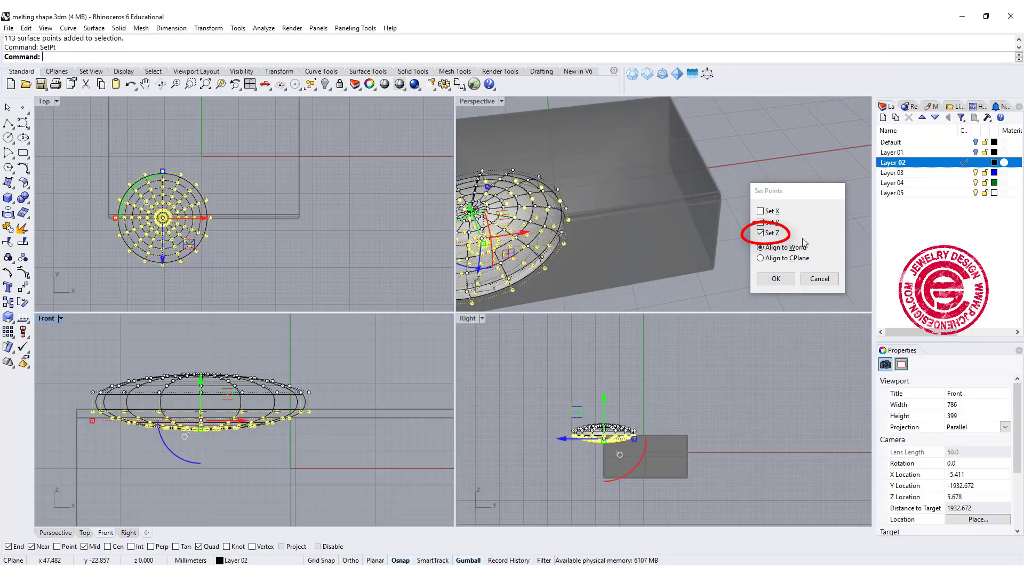
{"action": "left_click", "coordinate": [775, 279]}
{"action": "scroll", "coordinate": [283, 368], "scroll_direction": "up", "scroll_amount": 2}
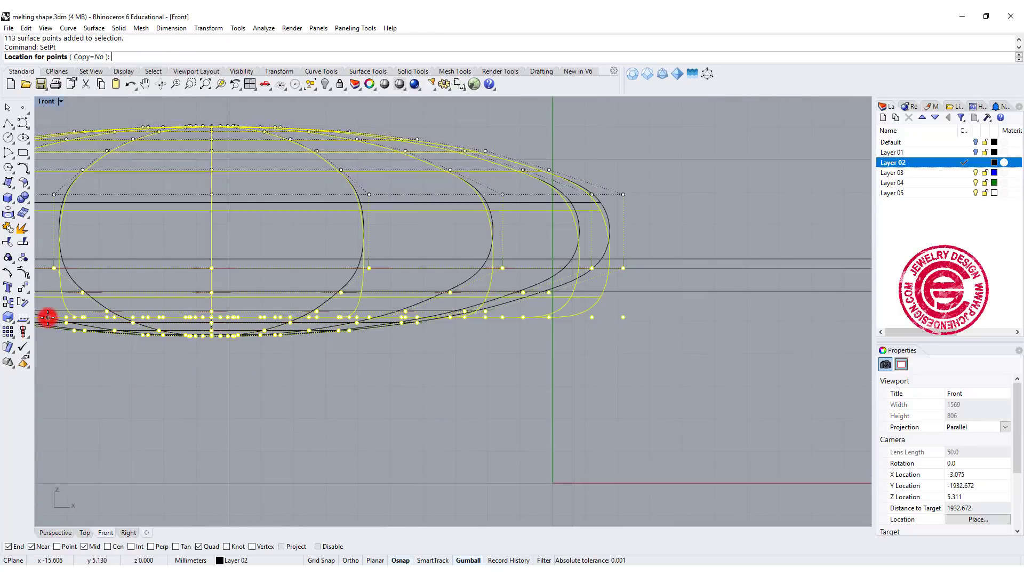
{"action": "double_click", "coordinate": [46, 319]}
{"action": "scroll", "coordinate": [595, 247], "scroll_direction": "down", "scroll_amount": 4}
{"action": "right_click_drag", "start_coordinate": [652, 276], "coordinate": [723, 290]}
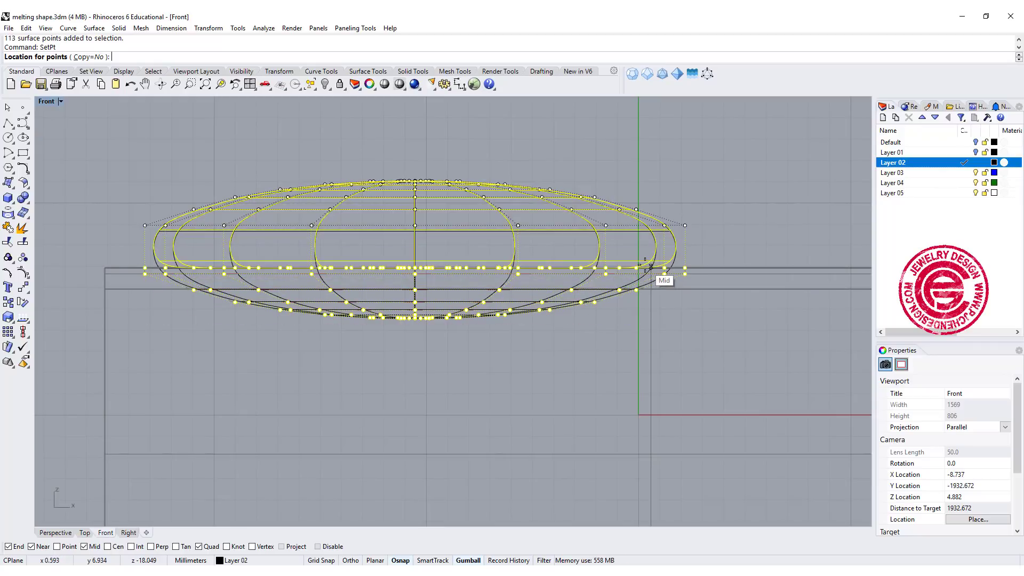
{"action": "left_click", "coordinate": [646, 266]}
{"action": "left_click", "coordinate": [598, 375]}
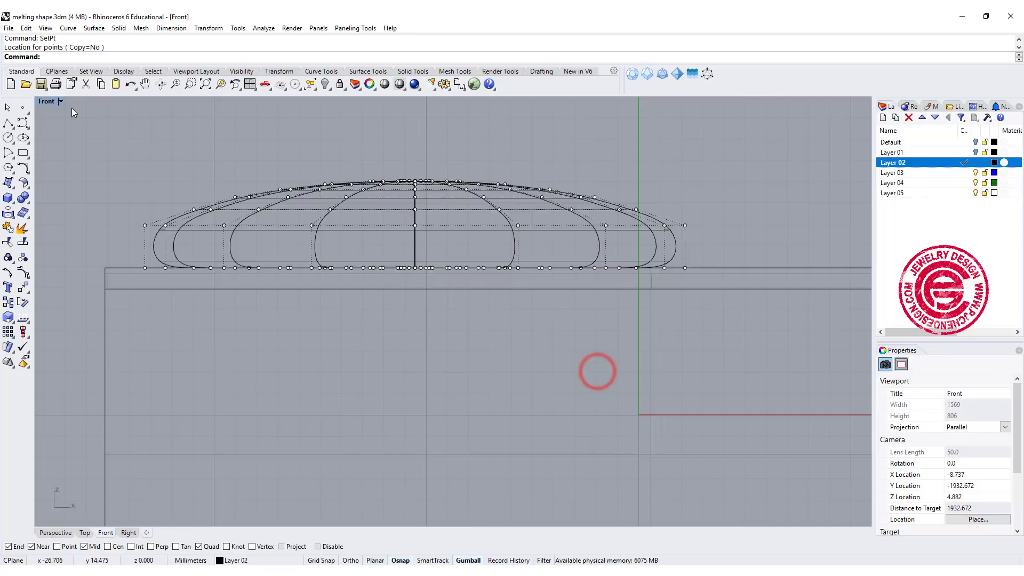
Step: Bend the overhanging half's control points down over the box's front edge in the Right view, with a horizontal spine starting at the shape's bottom centre
{"action": "double_click", "coordinate": [46, 101]}
{"action": "mouse_move", "coordinate": [658, 219]}
{"action": "right_mouse_down"}
{"action": "mouse_move", "coordinate": [590, 235]}
{"action": "mouse_move", "coordinate": [583, 222]}
{"action": "right_mouse_up"}
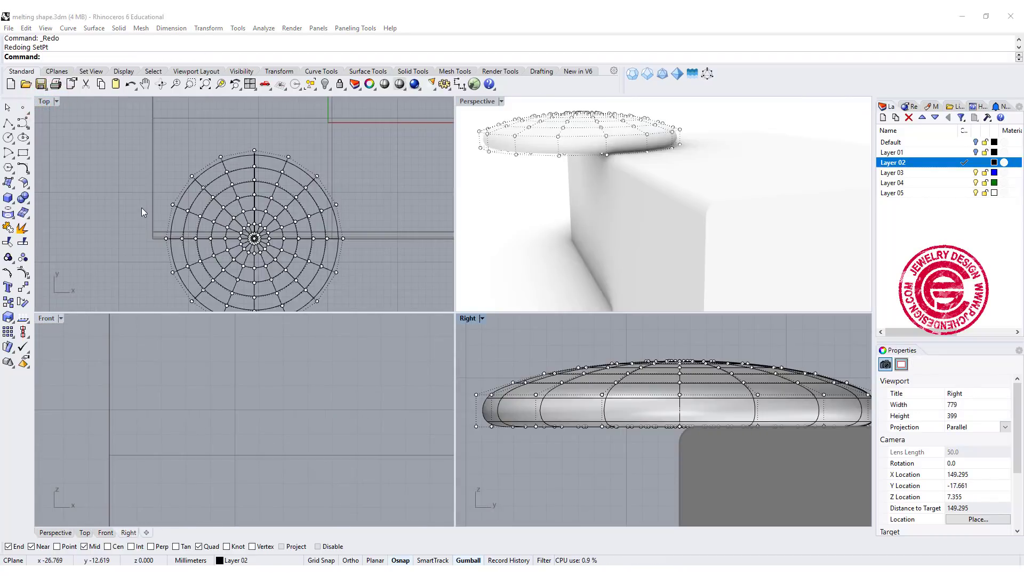
{"action": "right_click_drag", "start_coordinate": [142, 207], "coordinate": [100, 164]}
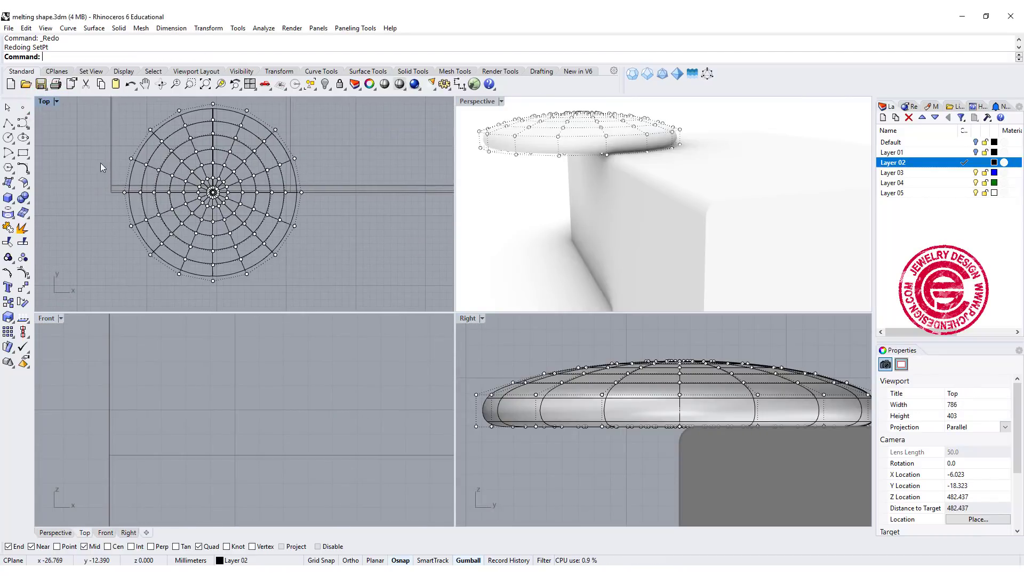
{"action": "left_click", "coordinate": [25, 291]}
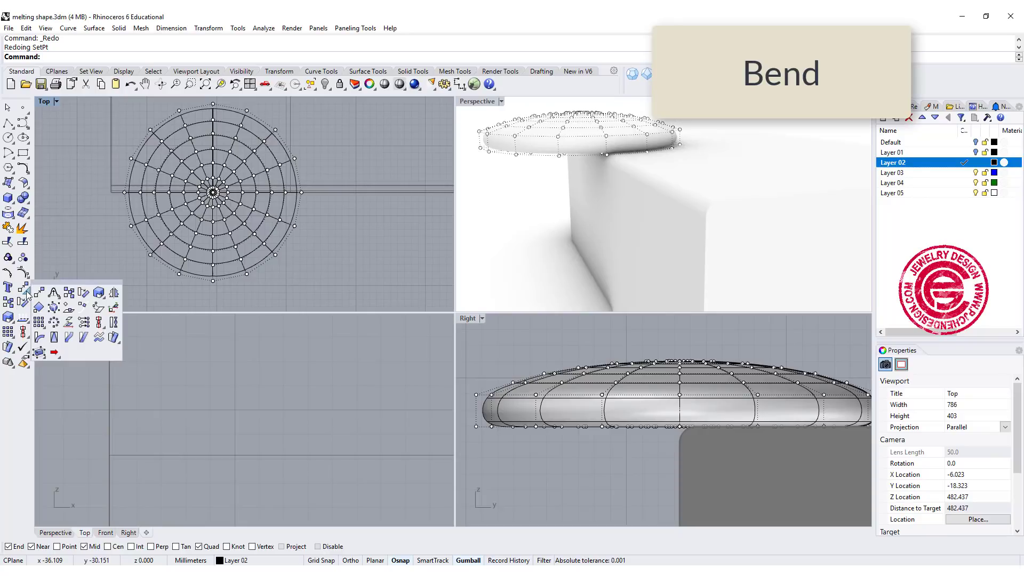
{"action": "left_click", "coordinate": [40, 338]}
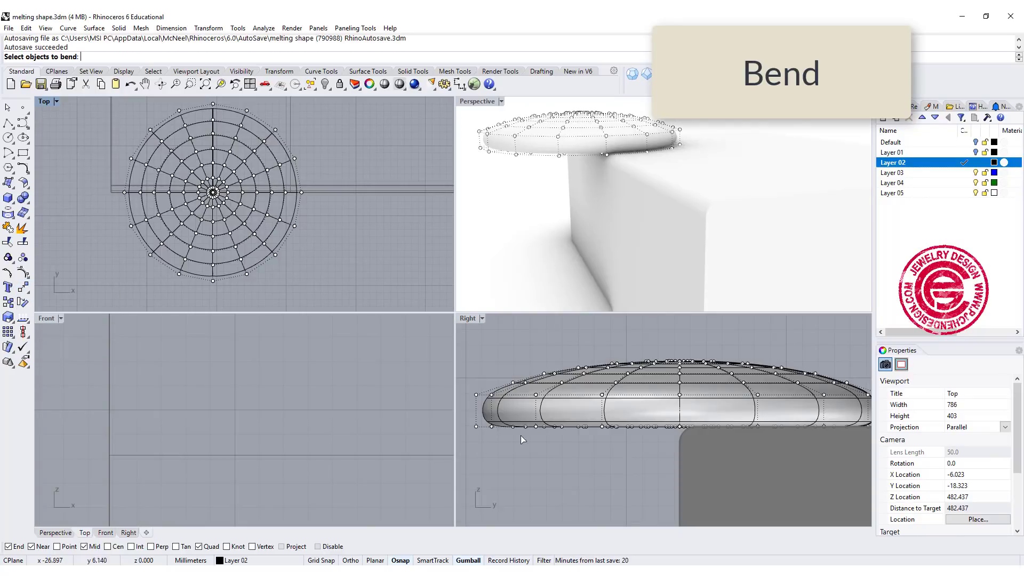
{"action": "left_click_drag", "start_coordinate": [463, 336], "coordinate": [677, 468]}
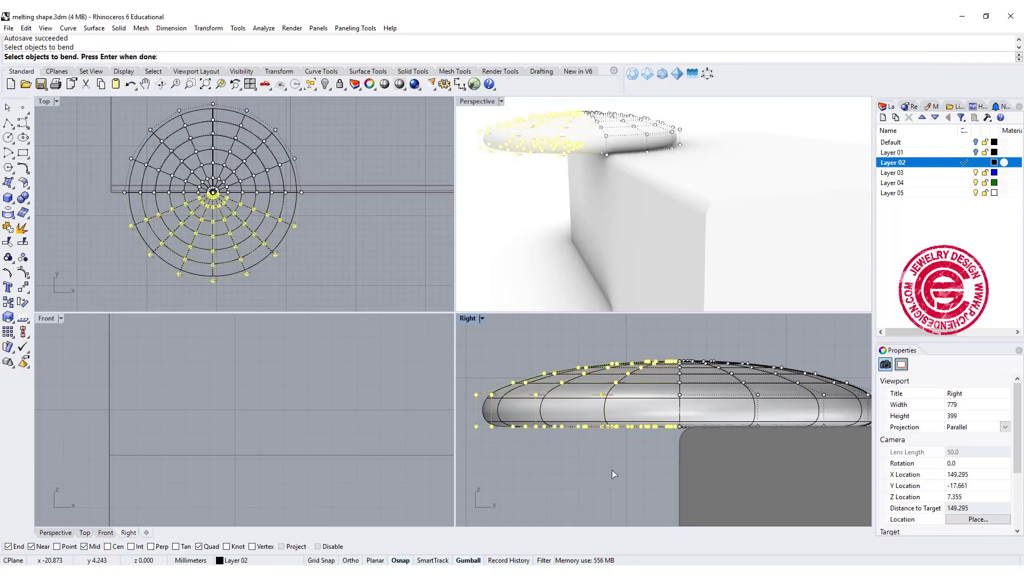
{"action": "key", "text": "Return"}
{"action": "scroll", "coordinate": [728, 414], "scroll_direction": "down", "scroll_amount": 2}
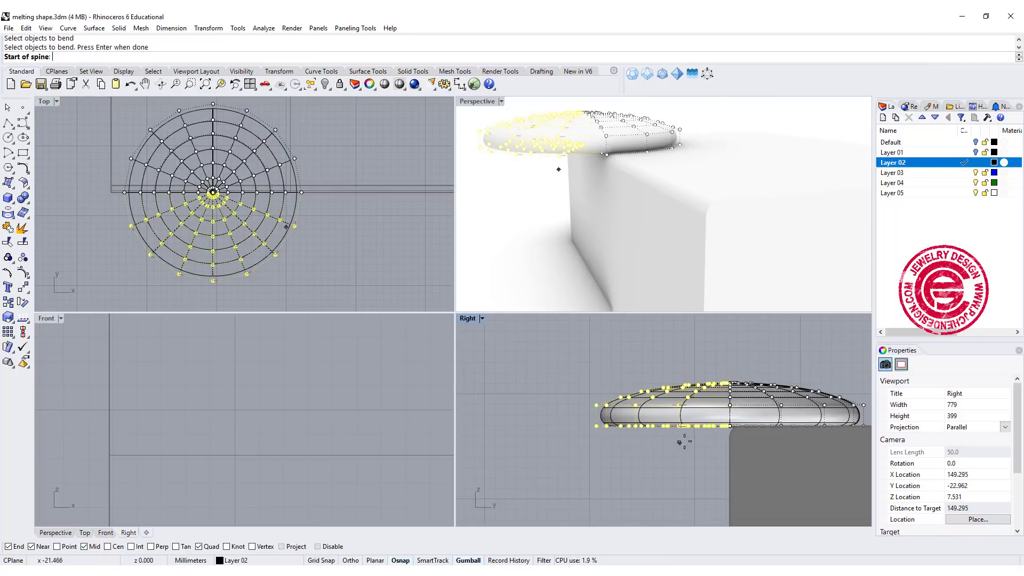
{"action": "left_click", "coordinate": [730, 426]}
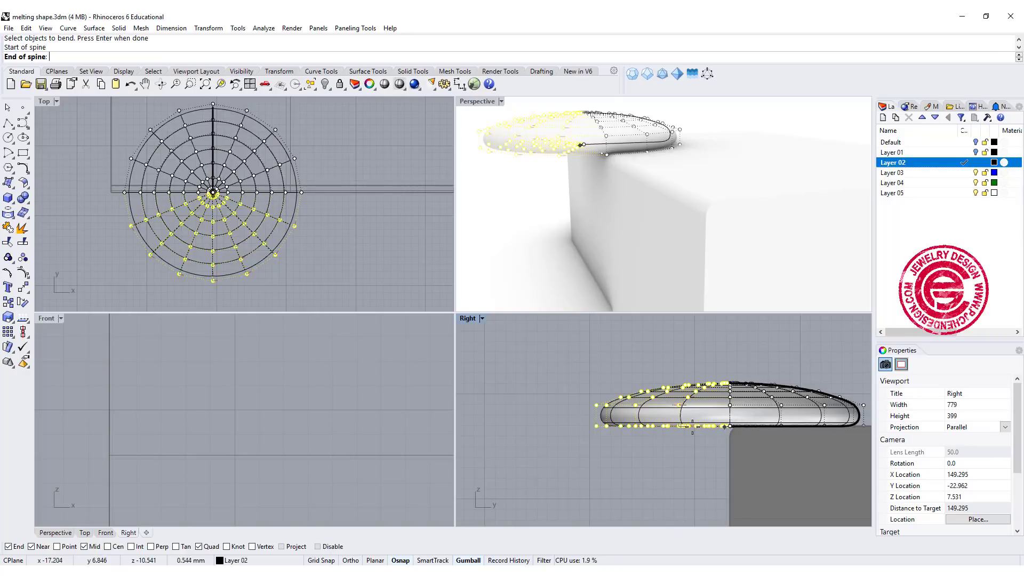
{"action": "left_click", "coordinate": [537, 427]}
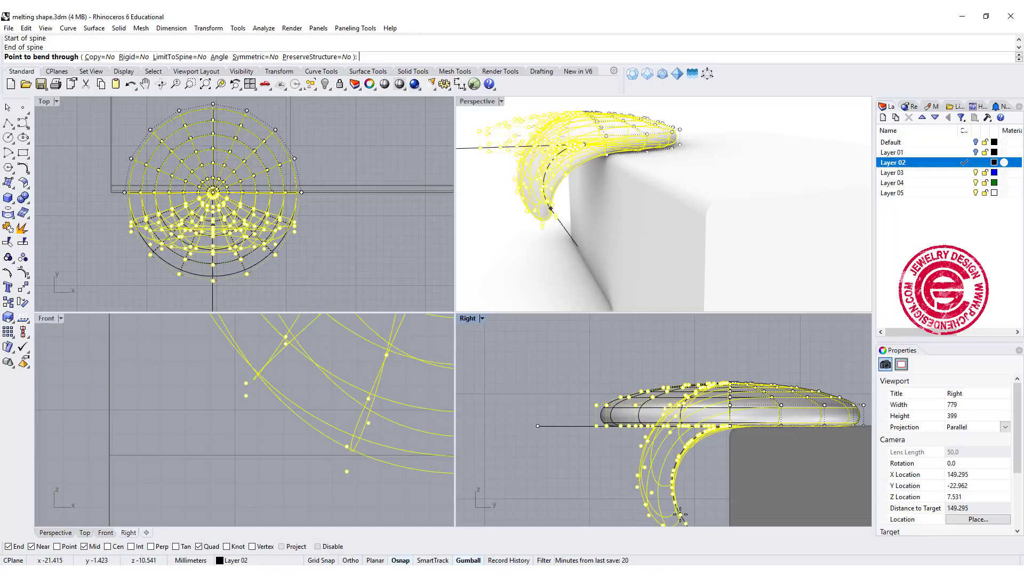
{"action": "left_click", "coordinate": [683, 513]}
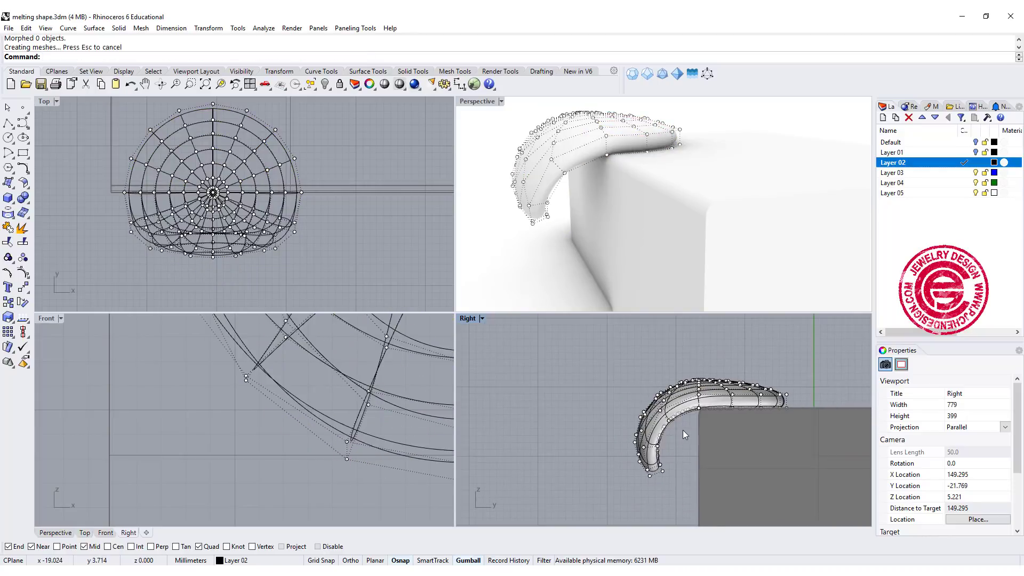
Step: Shift the control points of the bent, overhanging half slightly away from the box in the Right view
{"action": "scroll", "coordinate": [687, 409], "scroll_direction": "up", "scroll_amount": 1}
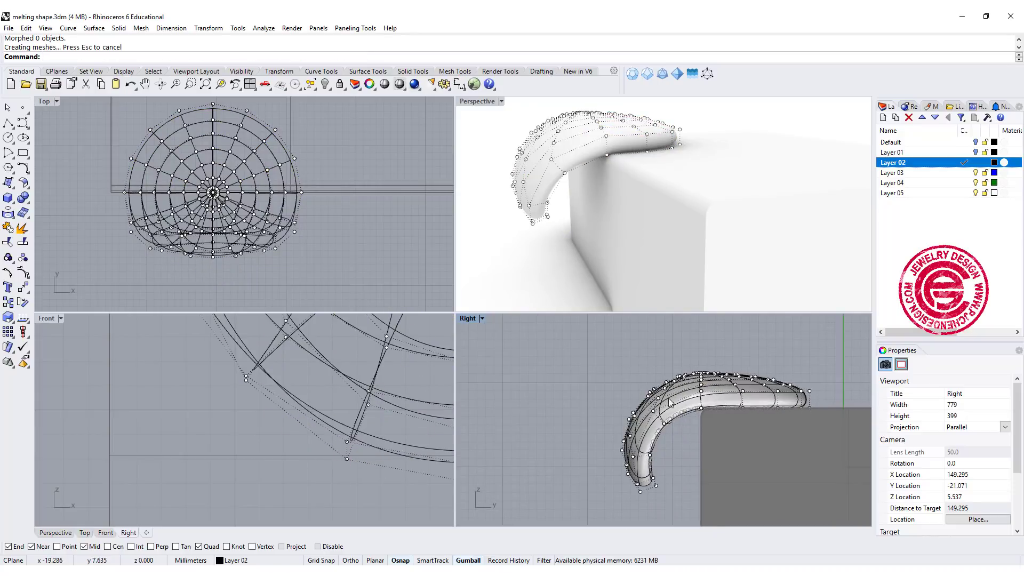
{"action": "left_click_drag", "start_coordinate": [570, 354], "coordinate": [693, 504]}
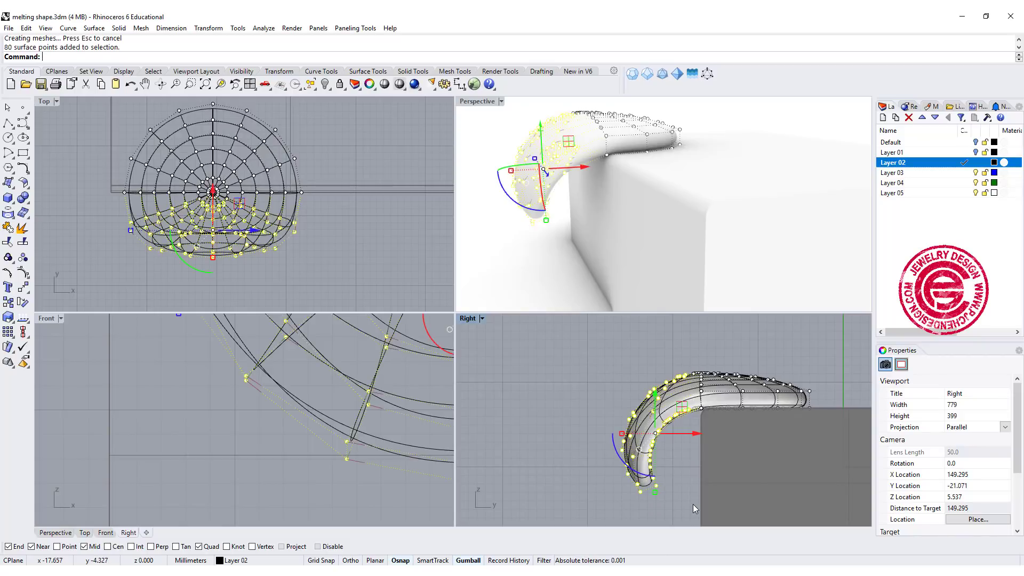
{"action": "left_click_drag", "start_coordinate": [695, 434], "coordinate": [695, 434]}
{"action": "left_click", "coordinate": [692, 436]}
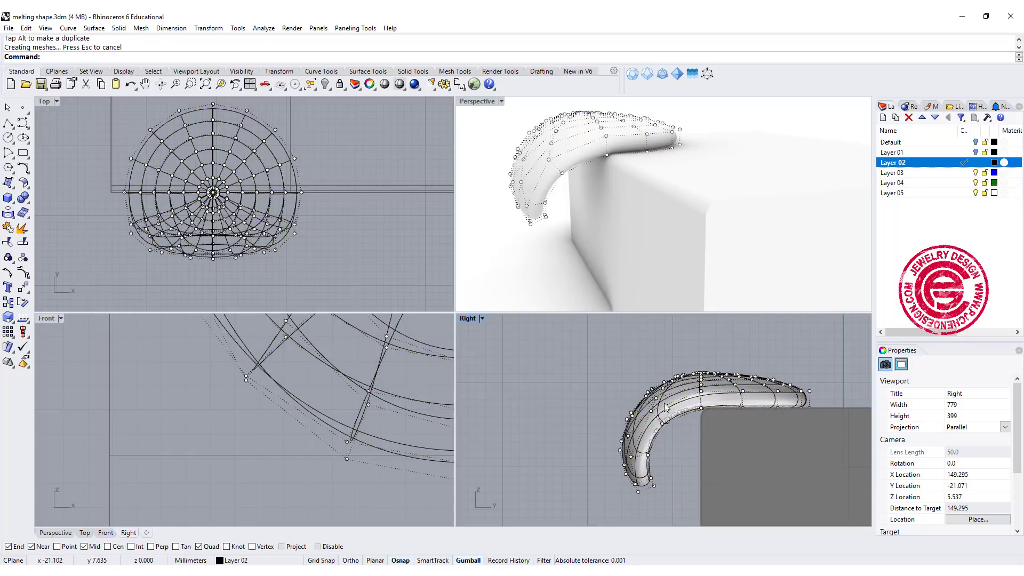
Step: Hide the control points and move the whole bent surface horizontally toward the box in the Right view
{"action": "left_click", "coordinate": [683, 404]}
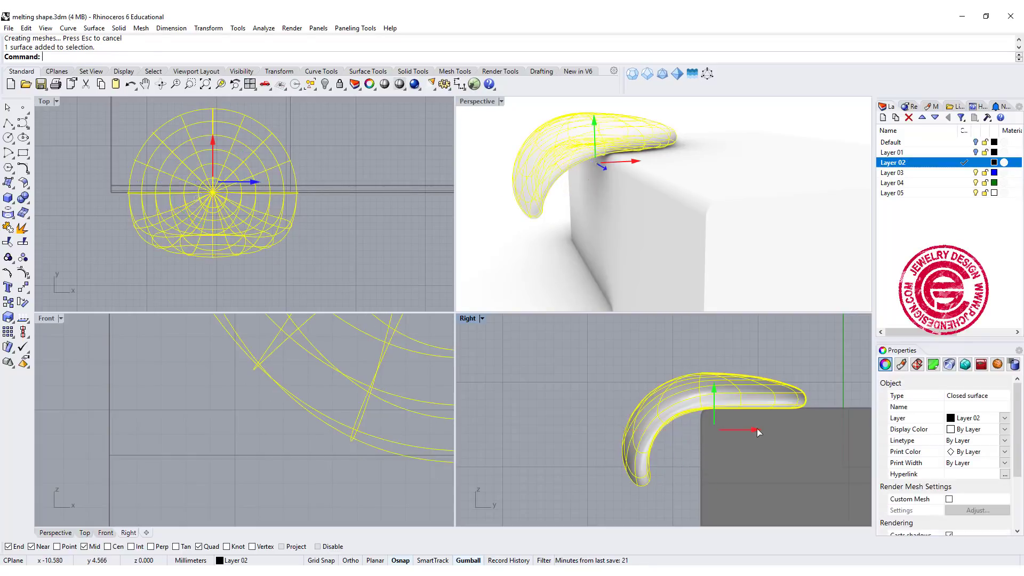
{"action": "left_click_drag", "start_coordinate": [754, 430], "coordinate": [775, 431]}
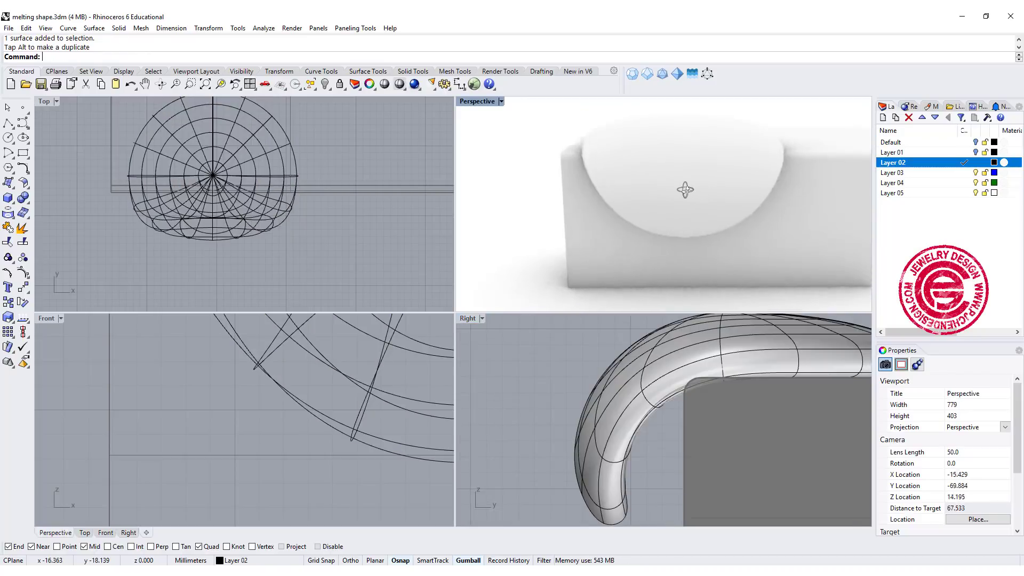
{"action": "right_click_drag", "start_coordinate": [686, 190], "coordinate": [597, 176]}
{"action": "scroll", "coordinate": [667, 387], "scroll_direction": "down", "scroll_amount": 3}
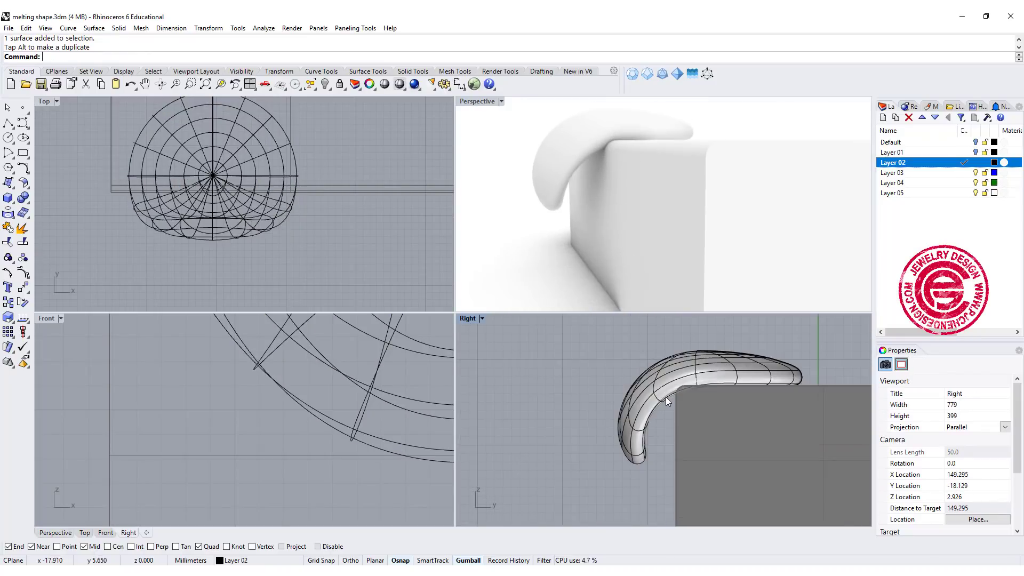
Step: Bend the whole surface again in the Right view along a horizontal spine until its hanging tip curls in against the box's front face
{"action": "left_click", "coordinate": [656, 393]}
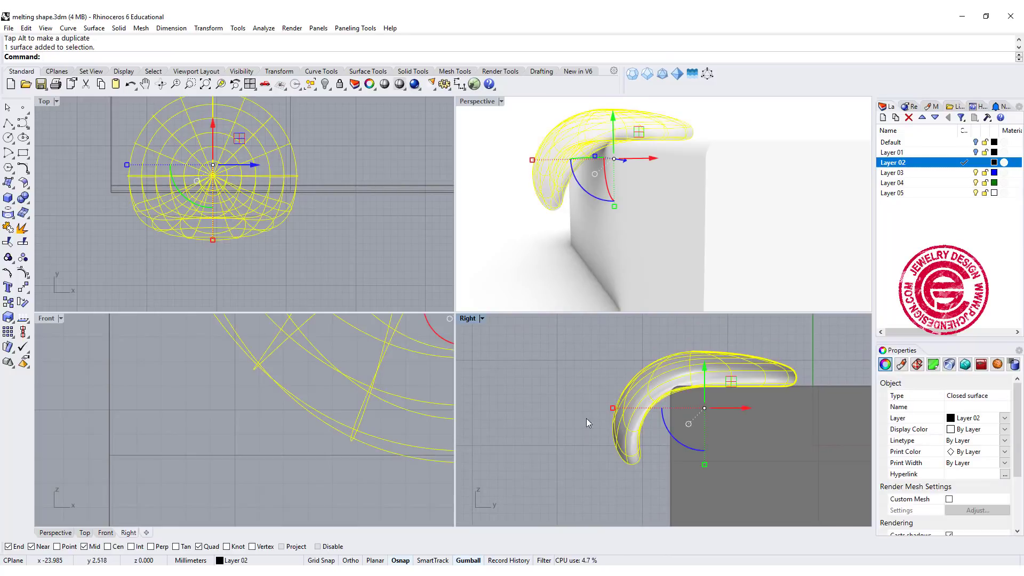
{"action": "left_click", "coordinate": [28, 299]}
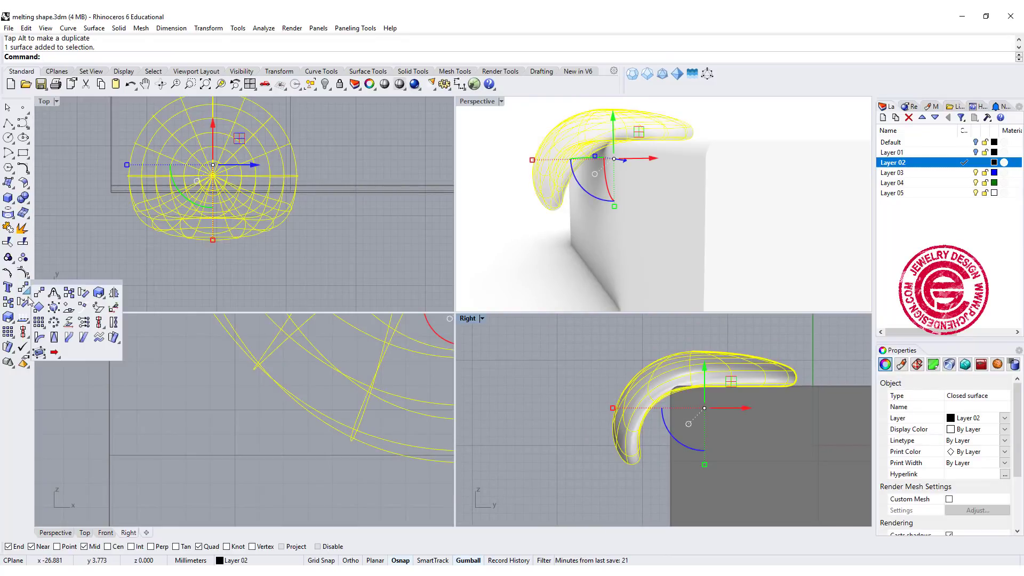
{"action": "left_click", "coordinate": [38, 341]}
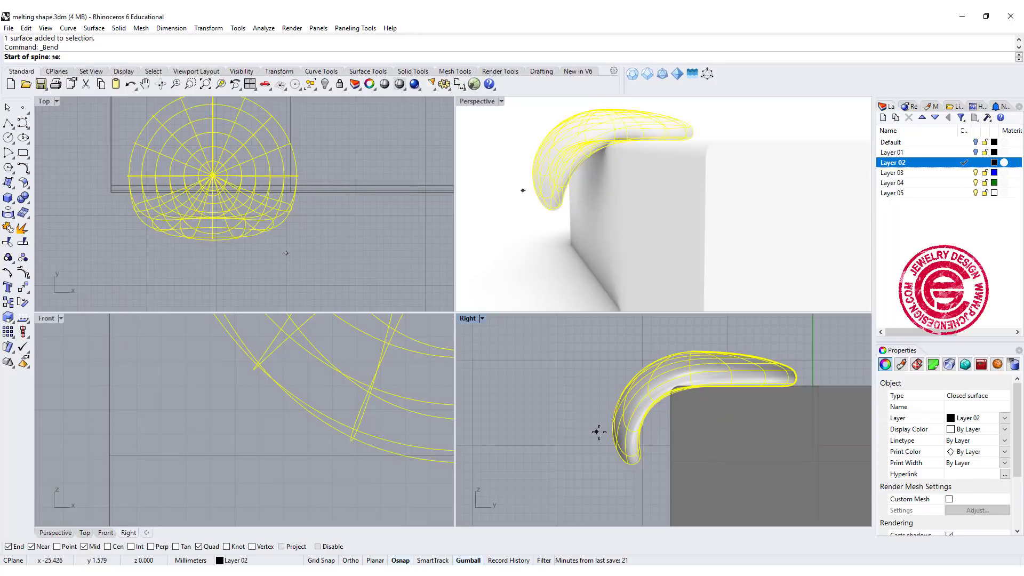
{"action": "left_click", "coordinate": [718, 369]}
{"action": "left_click", "coordinate": [570, 369]}
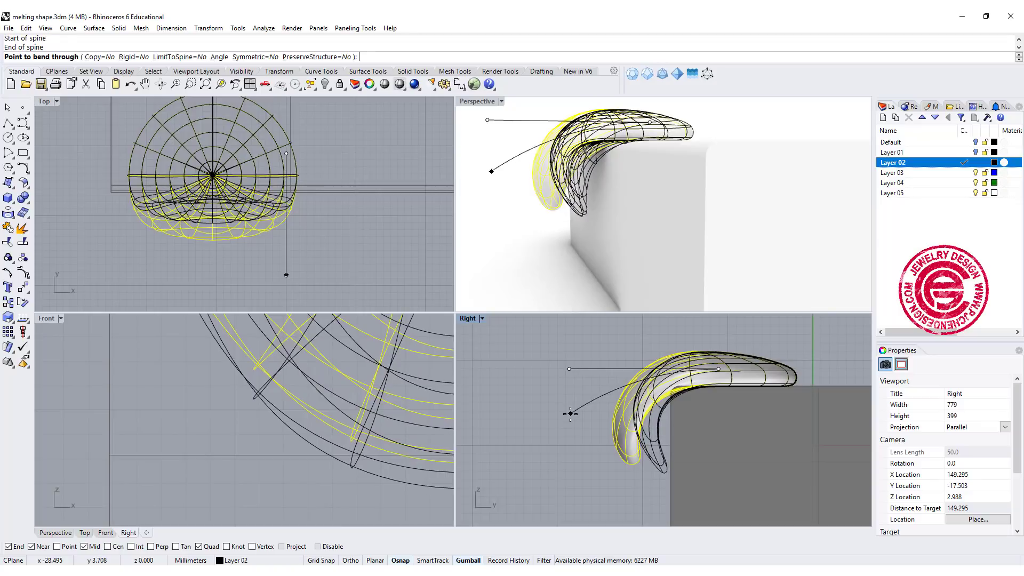
{"action": "left_click", "coordinate": [571, 414]}
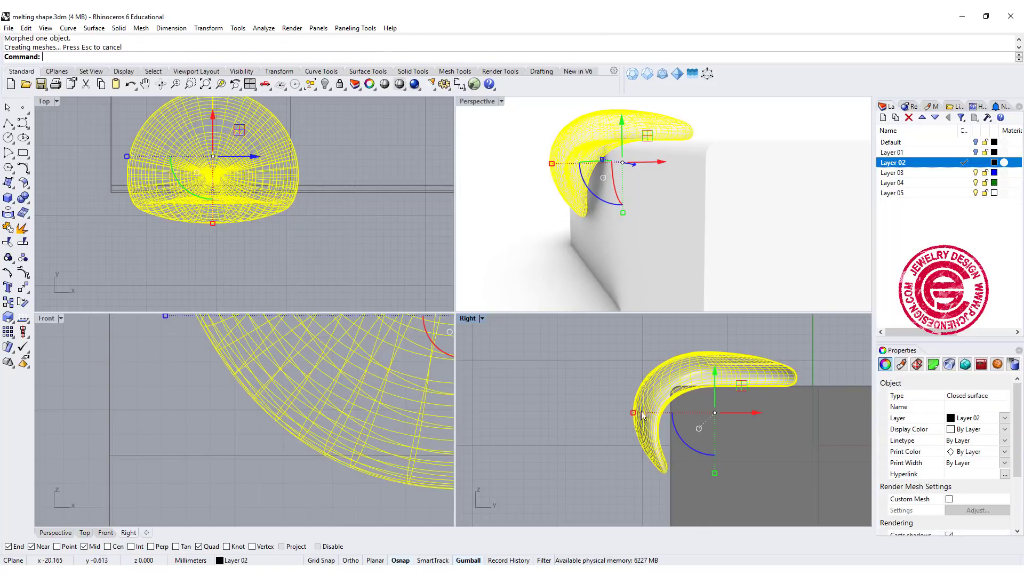
{"action": "left_click", "coordinate": [524, 239]}
{"action": "right_click_drag", "start_coordinate": [567, 180], "coordinate": [642, 185]}
{"action": "scroll", "coordinate": [643, 185], "scroll_direction": "up", "scroll_amount": 2}
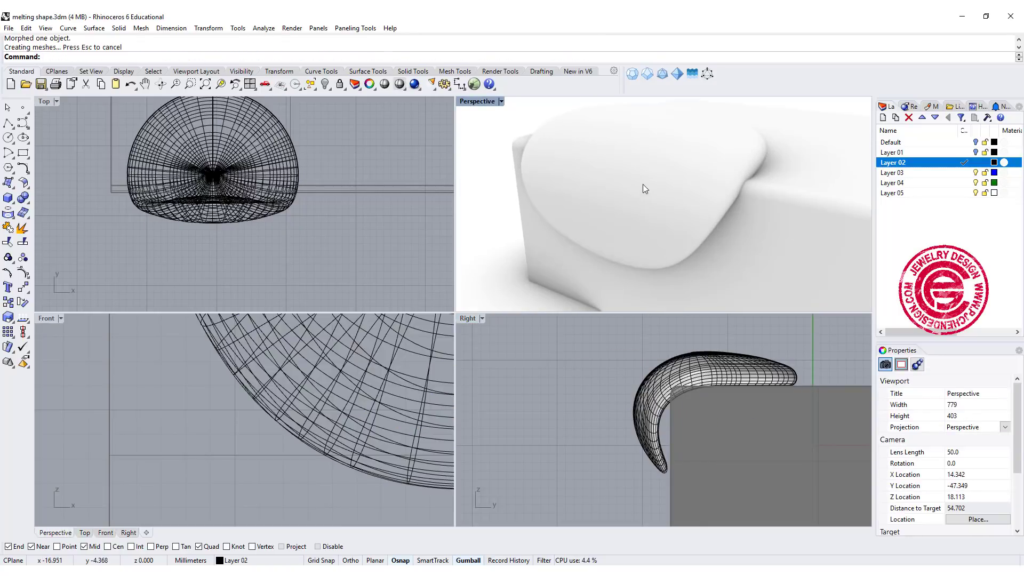
Step: Rebuild the bent surface with point counts of 16 in U and 16 in V, degree 3, and inspect its shape in the Perspective view
{"action": "left_click", "coordinate": [699, 150]}
{"action": "right_click_drag", "start_coordinate": [222, 177], "coordinate": [239, 218]}
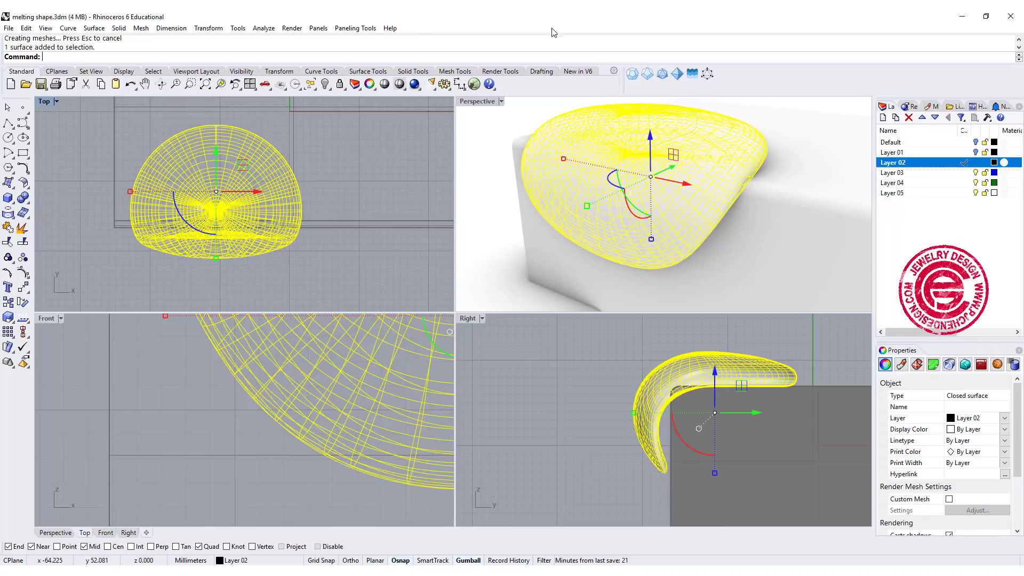
{"action": "key", "text": "Return"}
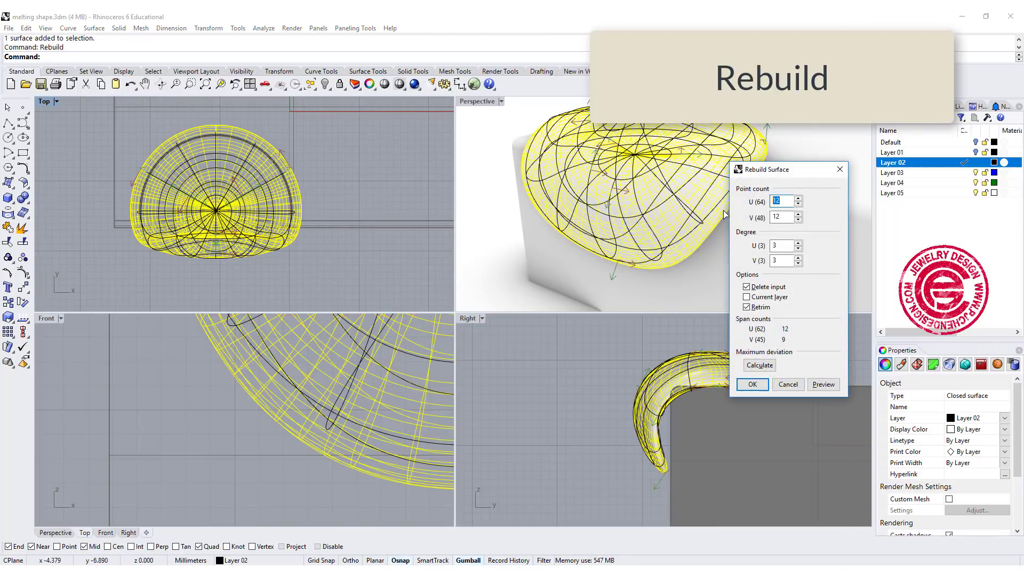
{"action": "type", "text": "1"}
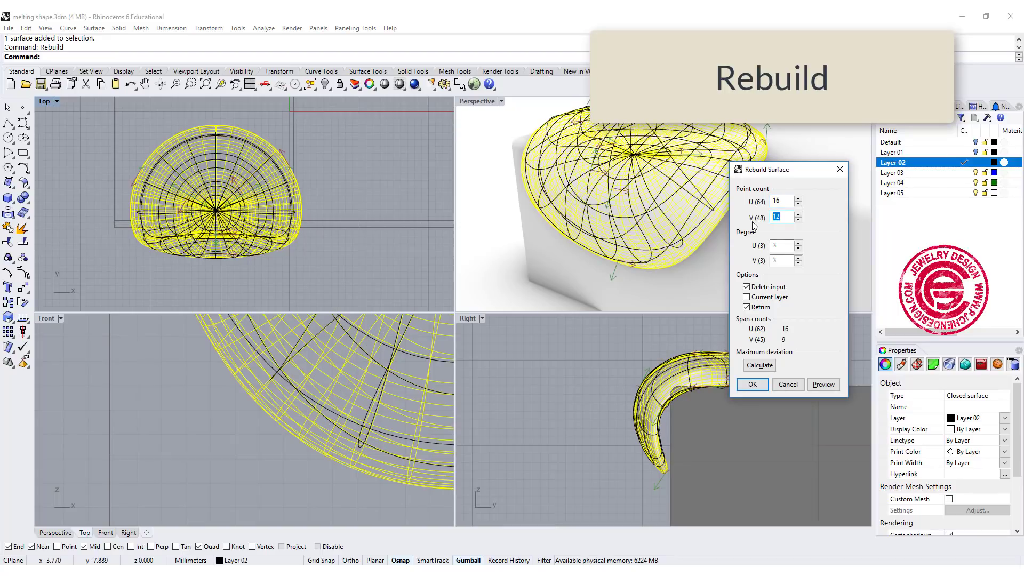
{"action": "type", "text": "16"}
{"action": "key", "text": "Return"}
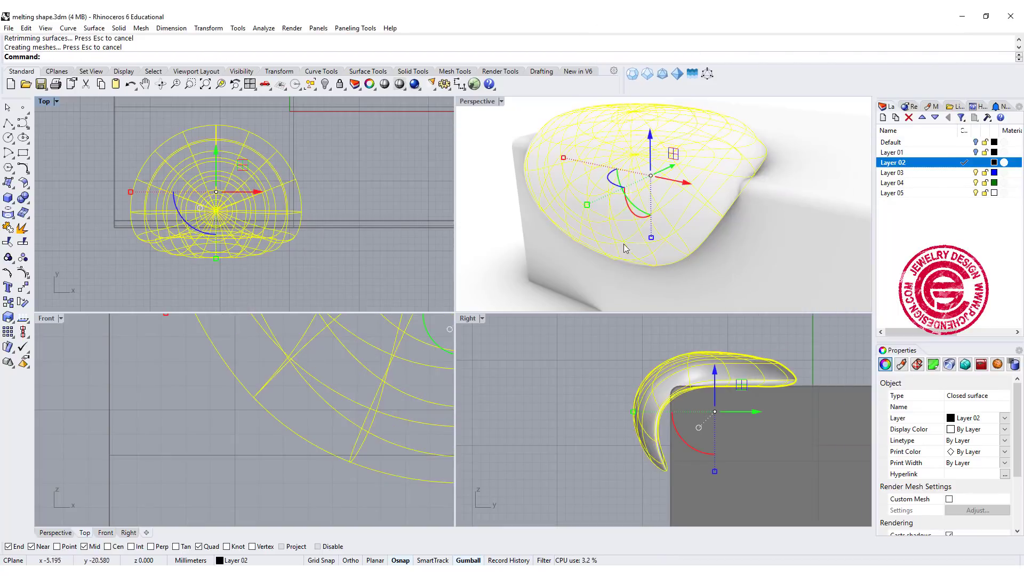
{"action": "left_click", "coordinate": [485, 251]}
{"action": "right_click_drag", "start_coordinate": [603, 197], "coordinate": [663, 197]}
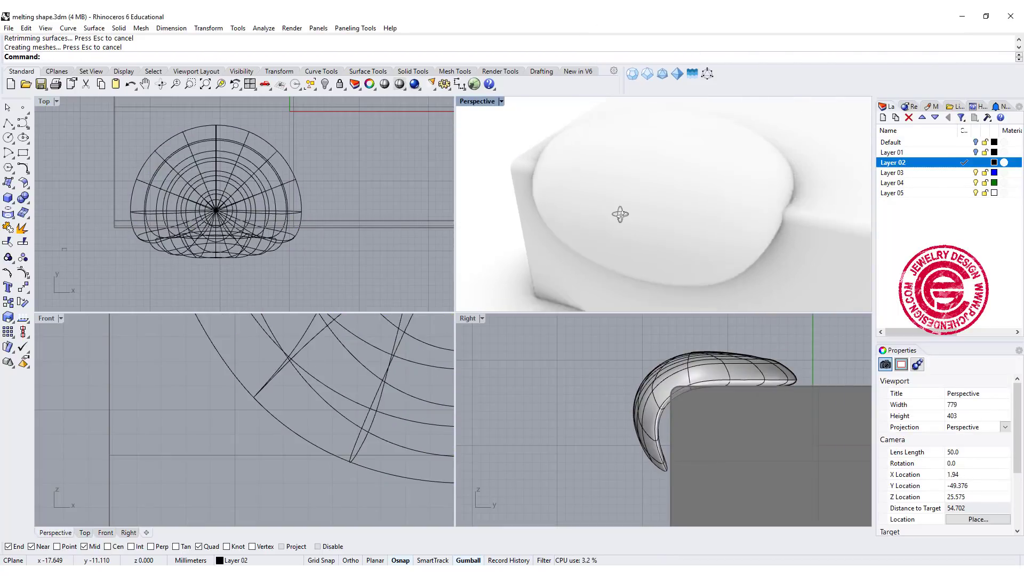
{"action": "right_click_drag", "start_coordinate": [620, 214], "coordinate": [605, 192]}
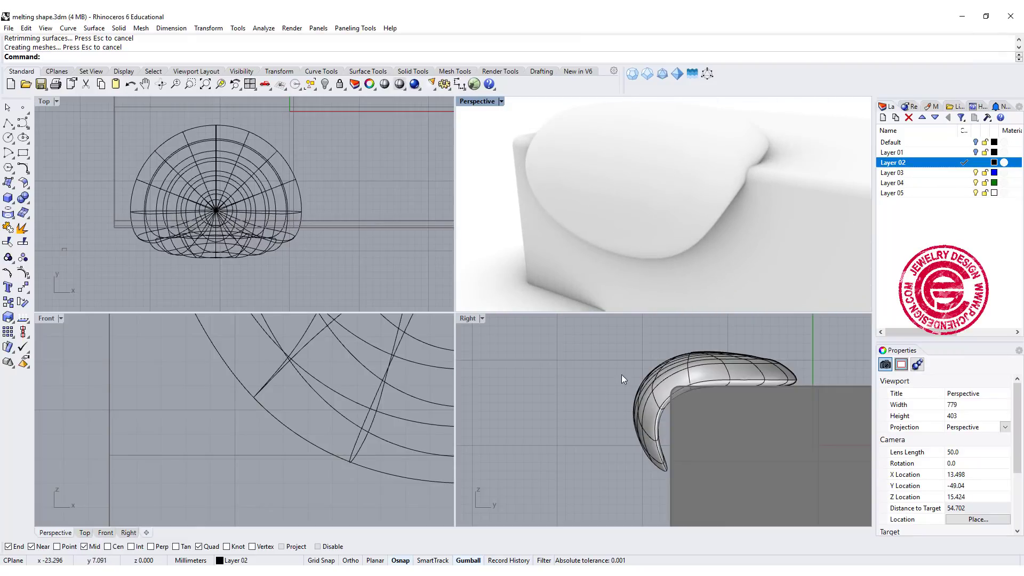
Step: Raise the rebuilt surface slightly in the Right view and maximize the Front view with the shape and box in sight
{"action": "left_click", "coordinate": [666, 394]}
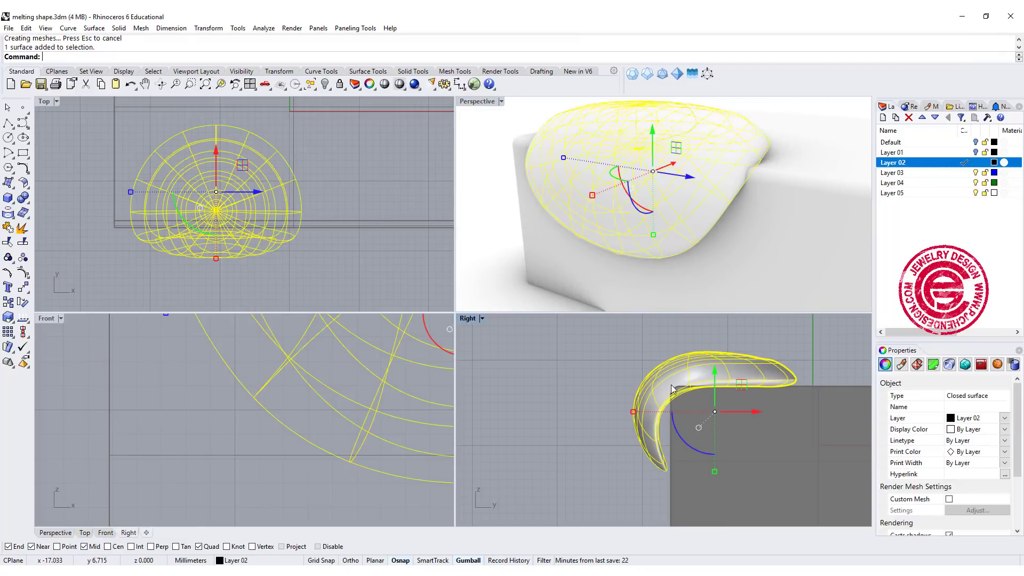
{"action": "left_click_drag", "start_coordinate": [709, 378], "coordinate": [708, 376]}
{"action": "left_click", "coordinate": [414, 269]}
{"action": "scroll", "coordinate": [290, 401], "scroll_direction": "down", "scroll_amount": 5}
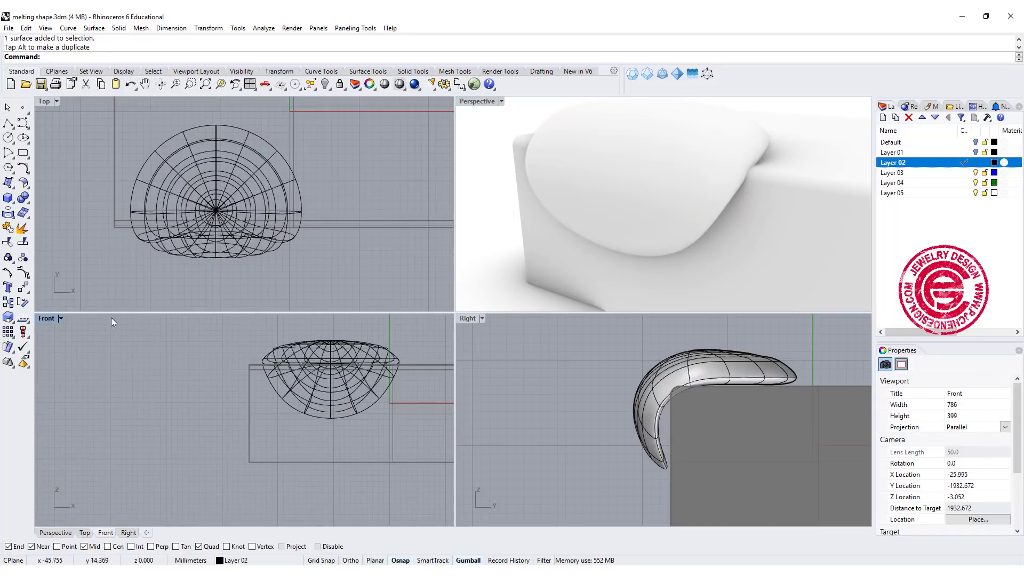
{"action": "double_click", "coordinate": [46, 320]}
{"action": "scroll", "coordinate": [528, 268], "scroll_direction": "down", "scroll_amount": 3}
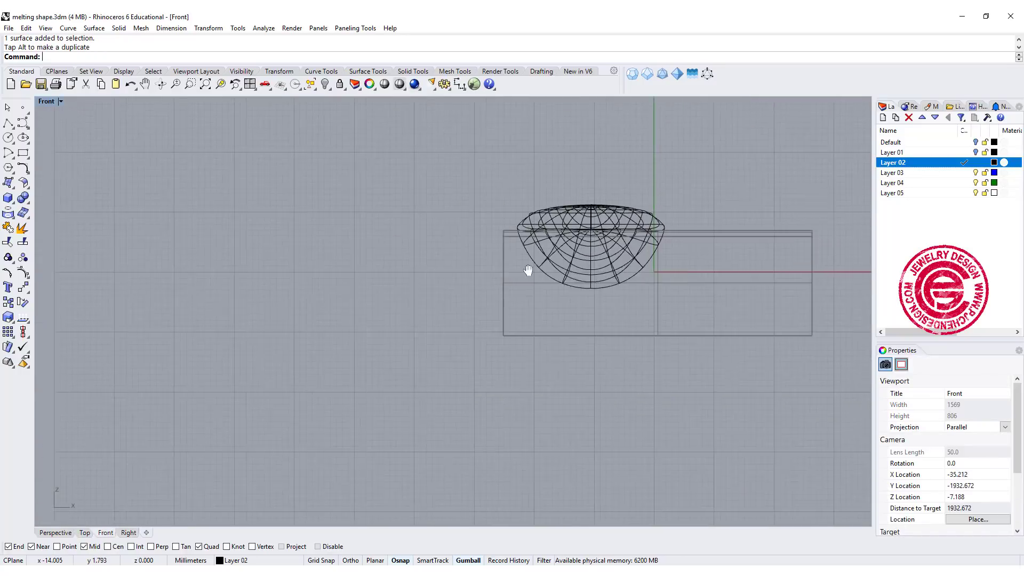
Step: Show the surface's control points in the Front view and pull the lower centre column of points down into a long drip
{"action": "right_click_drag", "start_coordinate": [528, 267], "coordinate": [393, 271]}
{"action": "left_click", "coordinate": [386, 279]}
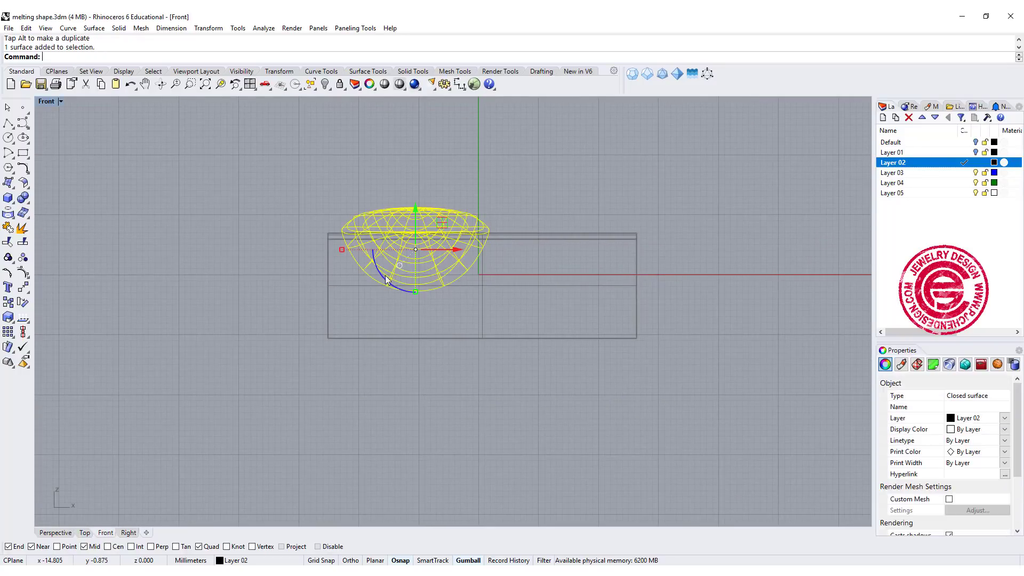
{"action": "left_click", "coordinate": [21, 273]}
{"action": "scroll", "coordinate": [410, 274], "scroll_direction": "up", "scroll_amount": 5}
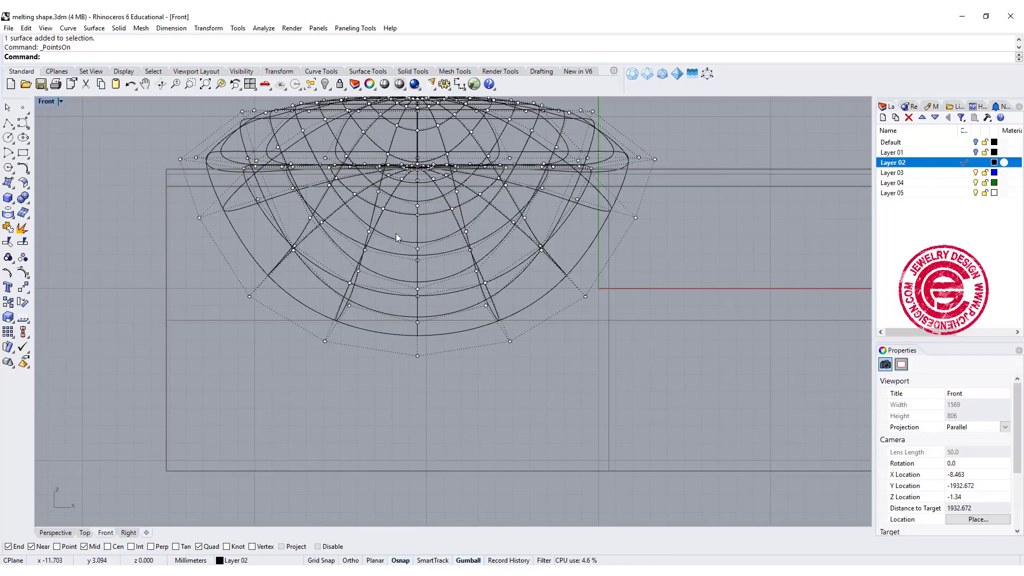
{"action": "left_click_drag", "start_coordinate": [432, 358], "coordinate": [431, 356]}
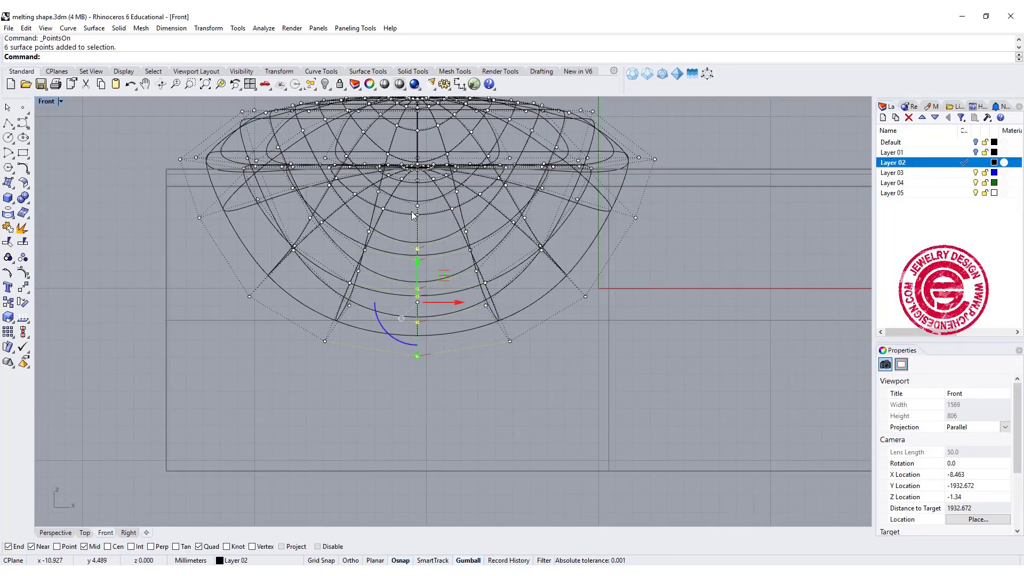
{"action": "left_click_drag", "start_coordinate": [417, 261], "coordinate": [419, 427]}
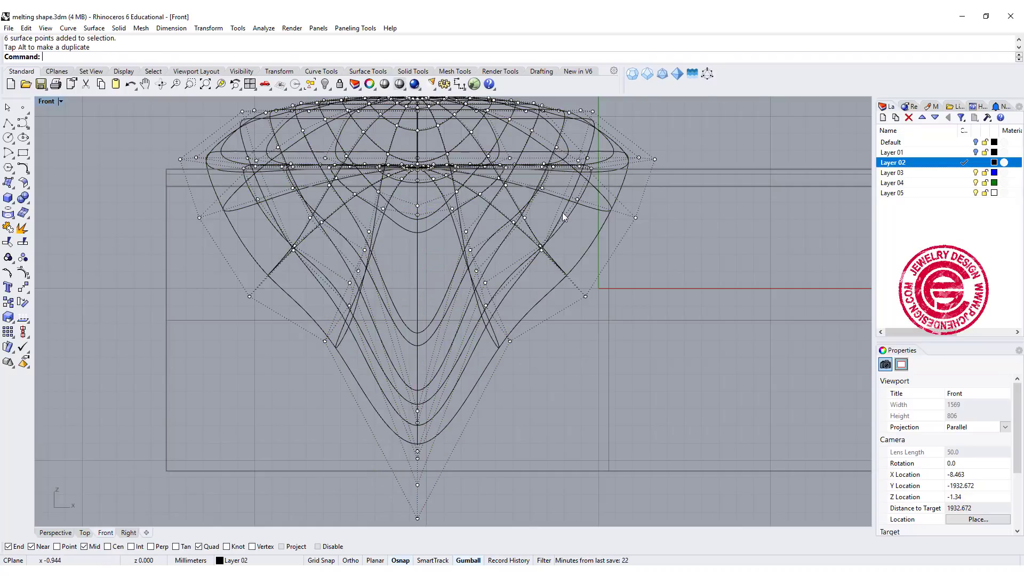
Step: Lower the control points on both lower flanks of the drip in the Front view by differing amounts for an uneven outline
{"action": "left_click_drag", "start_coordinate": [536, 214], "coordinate": [594, 320]}
{"action": "left_click_drag", "start_coordinate": [564, 236], "coordinate": [564, 289]}
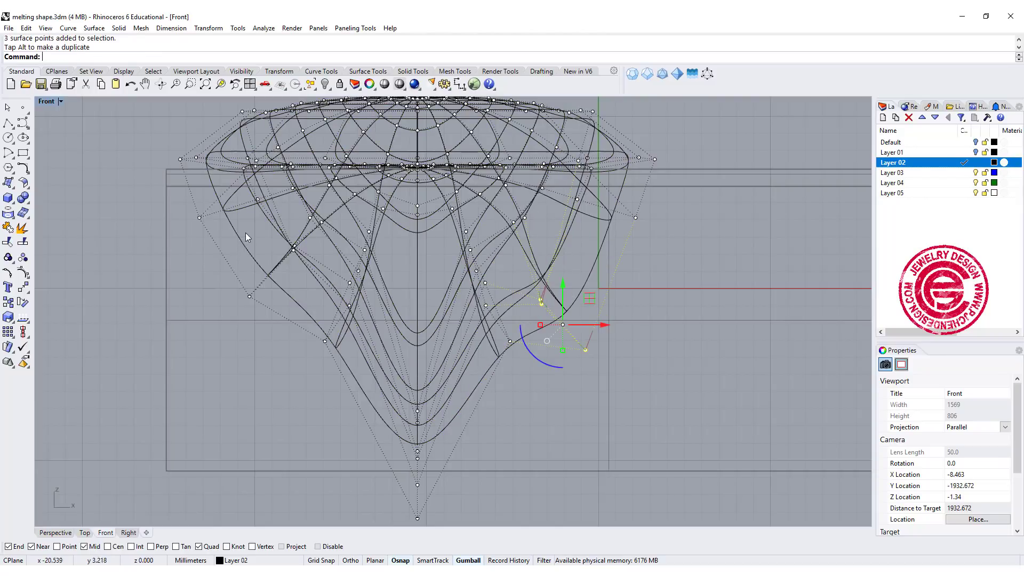
{"action": "key", "text": "Escape"}
{"action": "left_click_drag", "start_coordinate": [220, 247], "coordinate": [297, 312]}
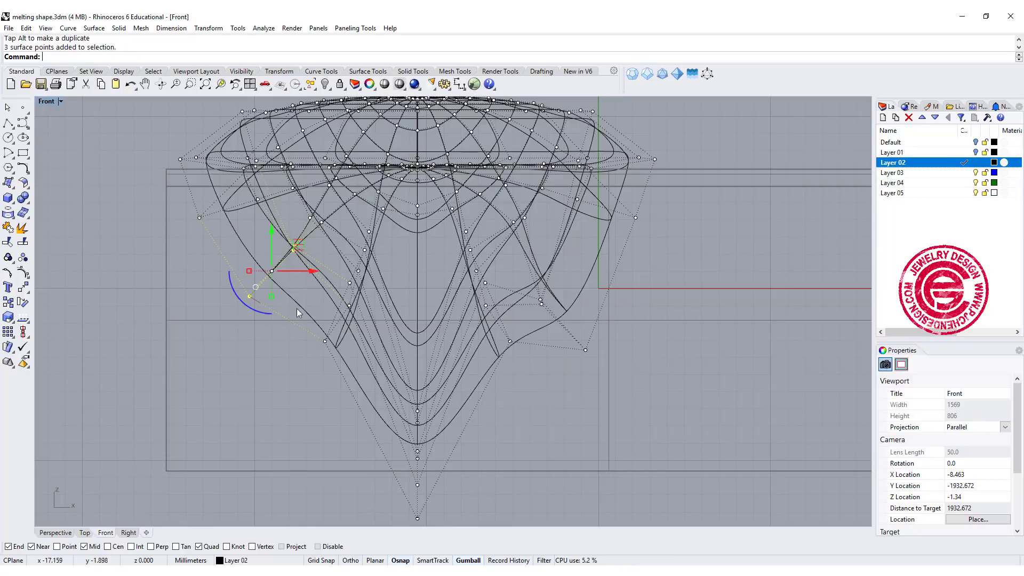
{"action": "left_click_drag", "start_coordinate": [274, 240], "coordinate": [367, 367]}
{"action": "left_click_drag", "start_coordinate": [342, 278], "coordinate": [341, 315]}
{"action": "key", "text": "Escape"}
{"action": "scroll", "coordinate": [496, 357], "scroll_direction": "down", "scroll_amount": 3}
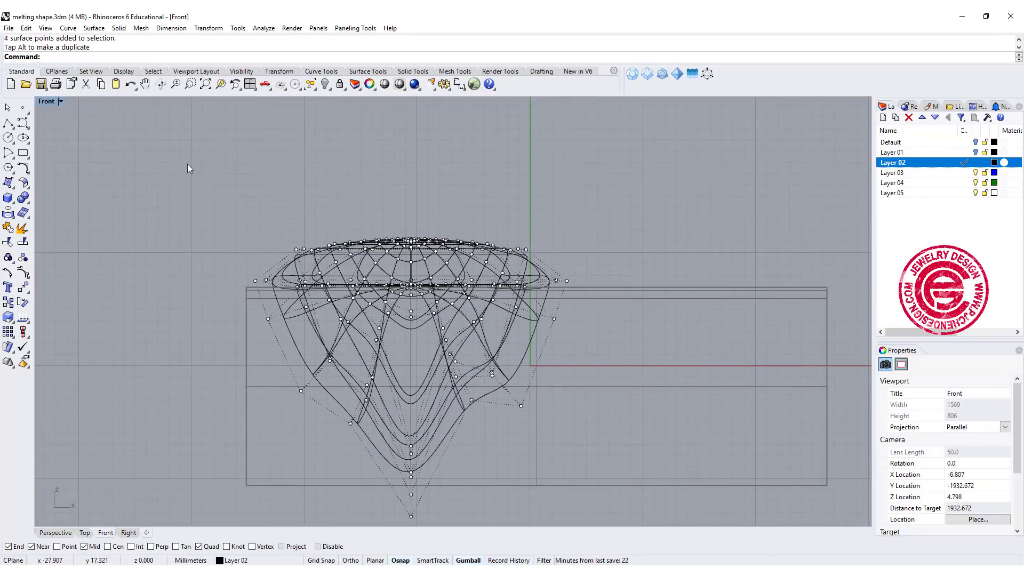
Step: Restore the four-view layout and pull the group of rear-left control points outward in the Top view
{"action": "double_click", "coordinate": [47, 101]}
{"action": "mouse_move", "coordinate": [676, 236]}
{"action": "right_mouse_down"}
{"action": "mouse_move", "coordinate": [650, 223]}
{"action": "mouse_move", "coordinate": [670, 218]}
{"action": "mouse_move", "coordinate": [675, 235]}
{"action": "right_mouse_up"}
{"action": "scroll", "coordinate": [674, 188], "scroll_direction": "up", "scroll_amount": 4}
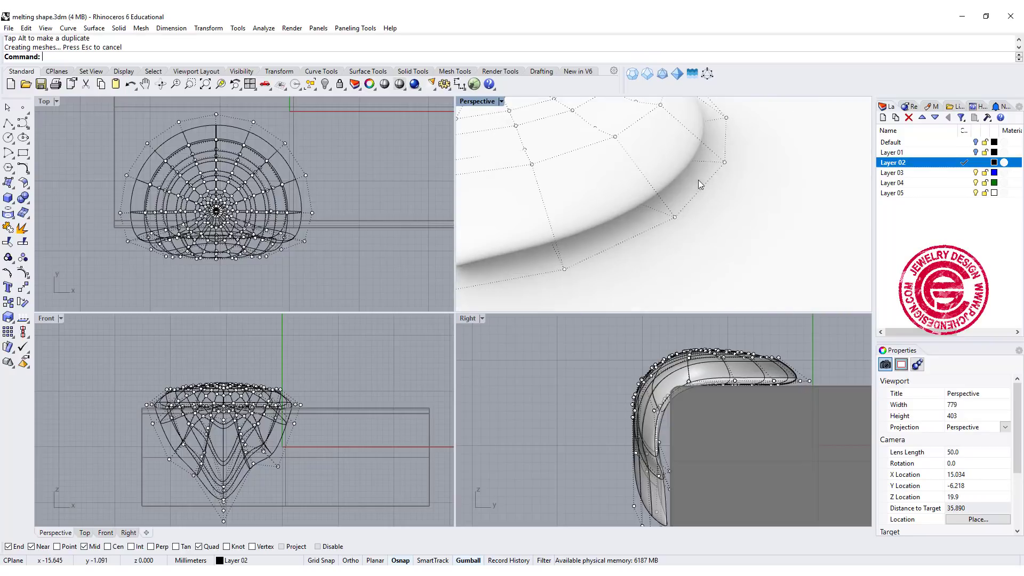
{"action": "right_click_drag", "start_coordinate": [699, 180], "coordinate": [677, 213]}
{"action": "scroll", "coordinate": [203, 145], "scroll_direction": "up", "scroll_amount": 2}
{"action": "right_click_drag", "start_coordinate": [200, 111], "coordinate": [214, 174]}
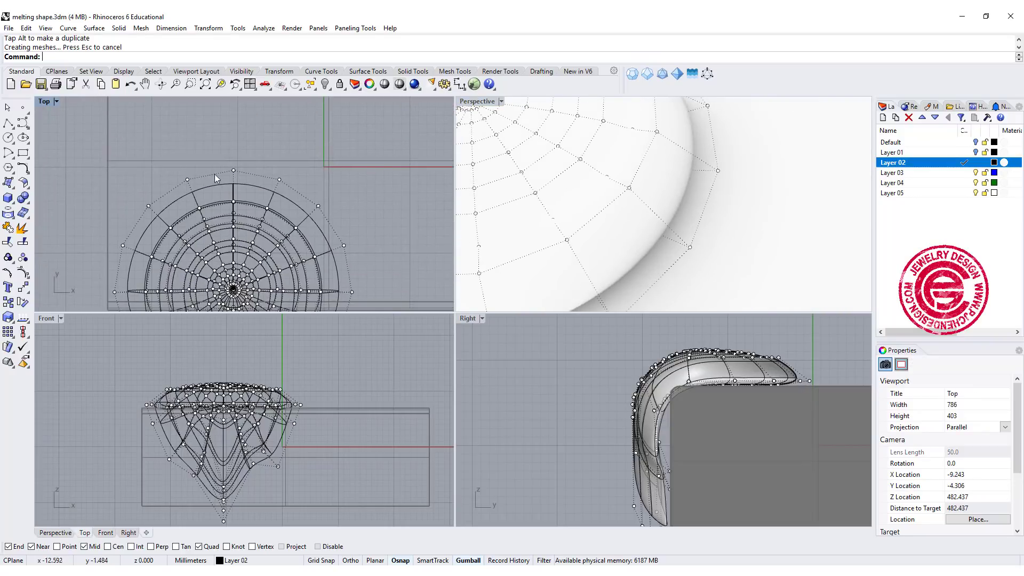
{"action": "left_click", "coordinate": [261, 195]}
{"action": "left_click_drag", "start_coordinate": [143, 131], "coordinate": [248, 234]}
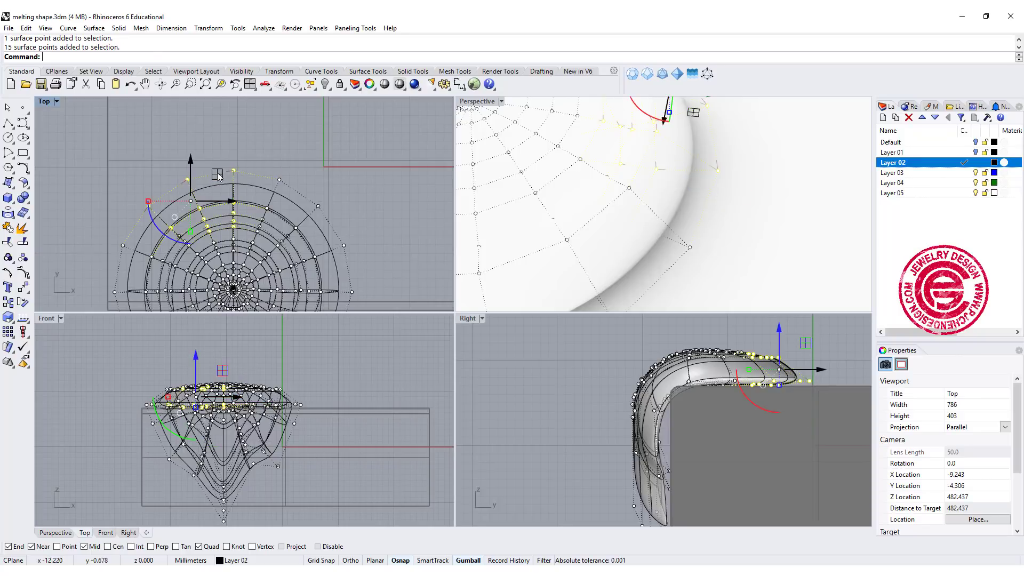
{"action": "left_click_drag", "start_coordinate": [217, 176], "coordinate": [191, 134]}
Step: Pull one outer rear-right control point outward in the Top view, then hide the control points
{"action": "scroll", "coordinate": [314, 209], "scroll_direction": "up", "scroll_amount": 3}
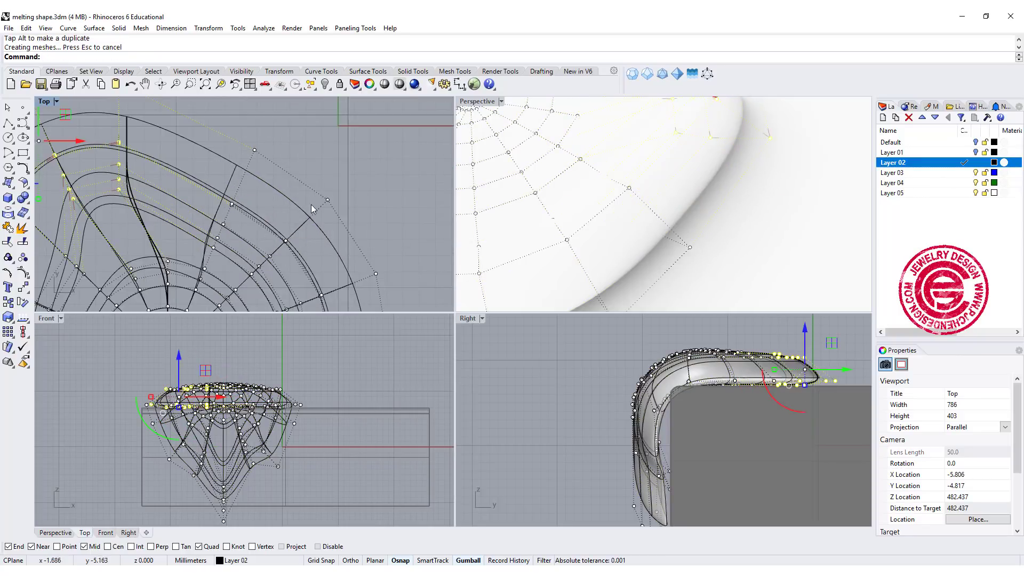
{"action": "left_click_drag", "start_coordinate": [275, 157], "coordinate": [347, 234]}
{"action": "right_click_drag", "start_coordinate": [351, 218], "coordinate": [308, 235]}
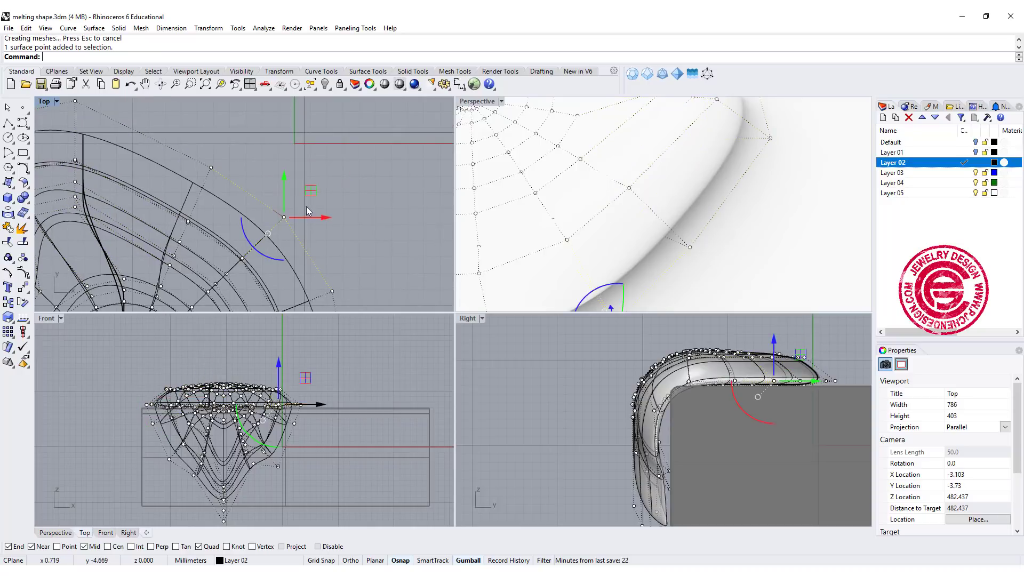
{"action": "left_click_drag", "start_coordinate": [307, 191], "coordinate": [365, 177]}
{"action": "left_click", "coordinate": [787, 232]}
{"action": "scroll", "coordinate": [763, 224], "scroll_direction": "down", "scroll_amount": 9}
{"action": "right_click_drag", "start_coordinate": [739, 216], "coordinate": [646, 224]}
{"action": "key", "text": "Escape"}
Step: Shift the whole surface up and horizontally in the Right view so its underside fits the box's rounded edge
{"action": "scroll", "coordinate": [699, 215], "scroll_direction": "up", "scroll_amount": 6}
{"action": "scroll", "coordinate": [678, 392], "scroll_direction": "up", "scroll_amount": 2}
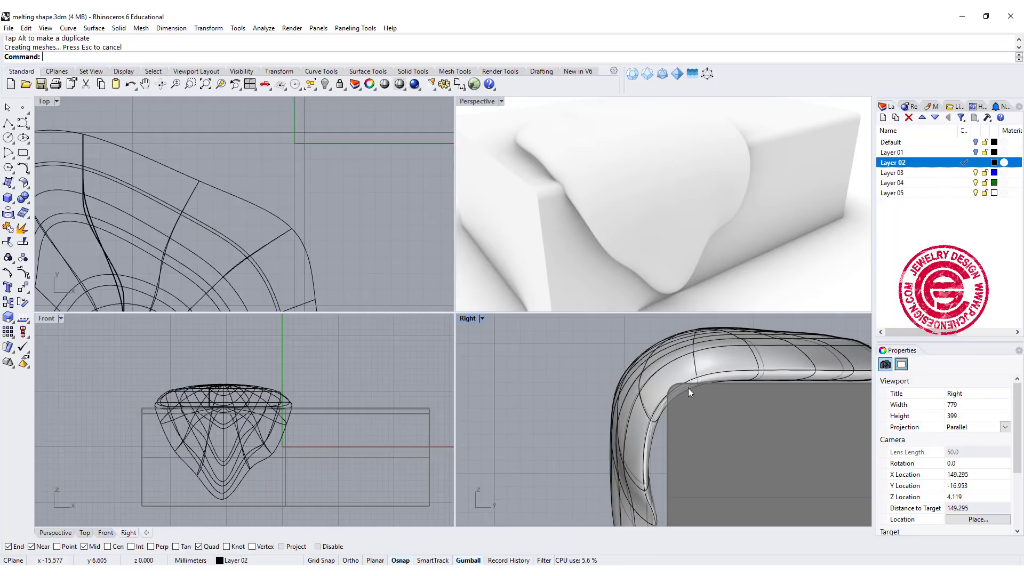
{"action": "right_click_drag", "start_coordinate": [672, 391], "coordinate": [616, 395]}
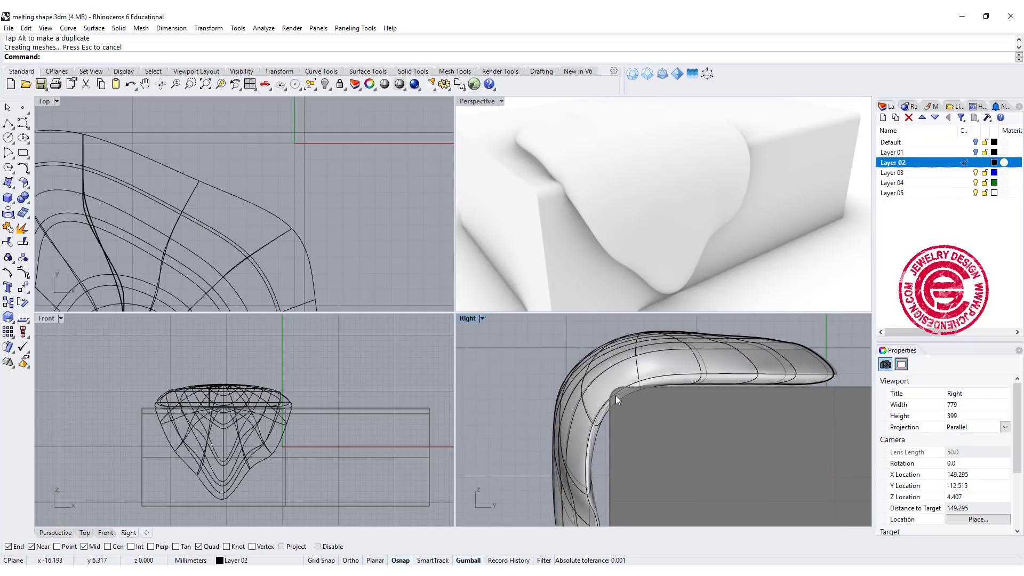
{"action": "scroll", "coordinate": [616, 395], "scroll_direction": "up", "scroll_amount": 2}
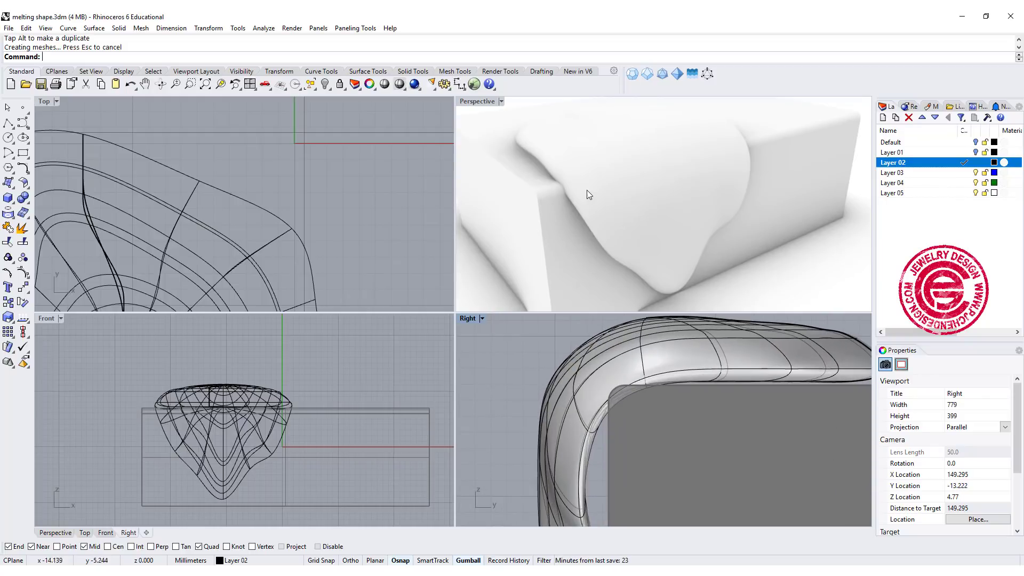
{"action": "left_click", "coordinate": [670, 375]}
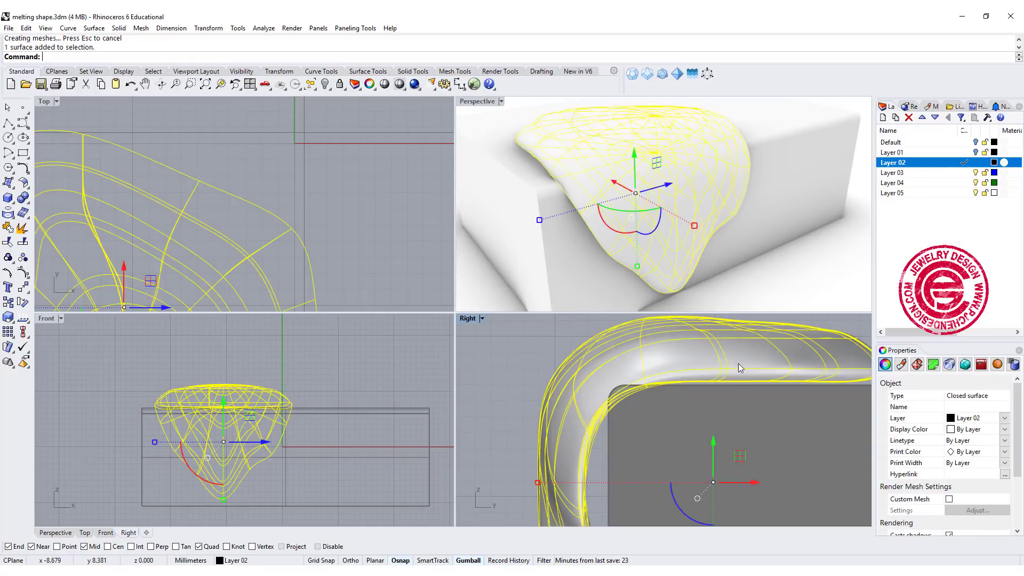
{"action": "left_click_drag", "start_coordinate": [752, 469], "coordinate": [709, 433]}
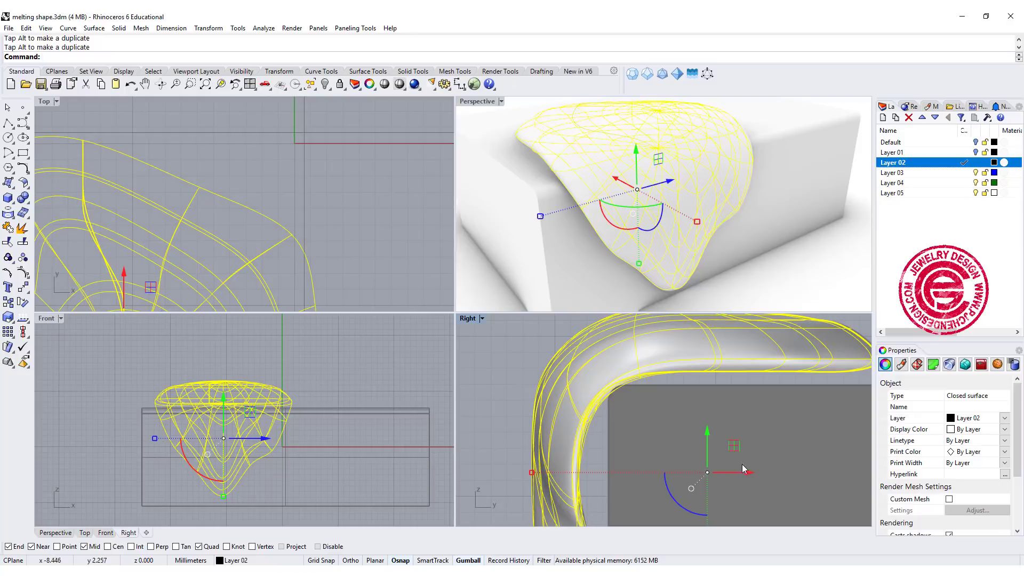
{"action": "left_click_drag", "start_coordinate": [748, 472], "coordinate": [760, 475]}
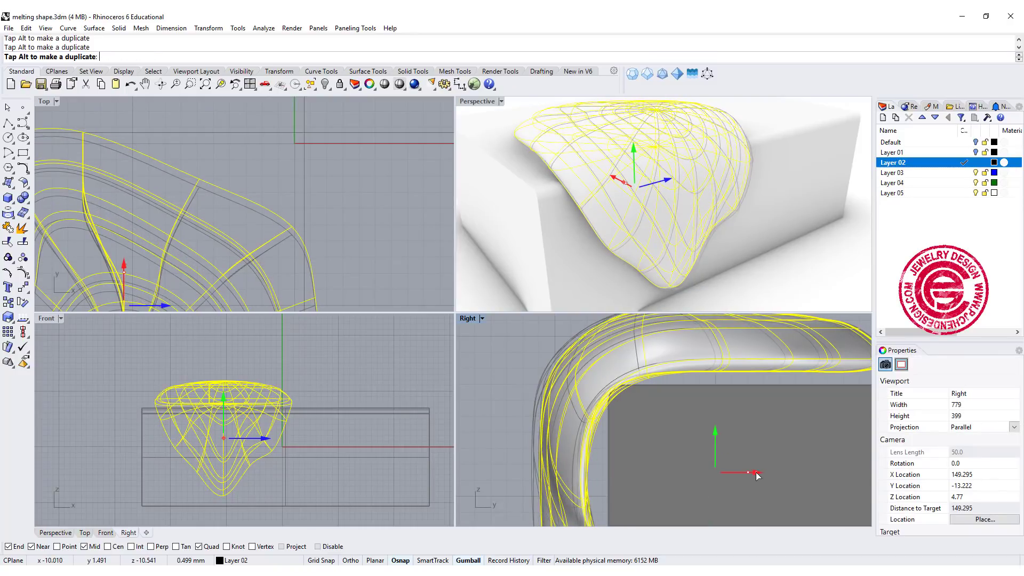
{"action": "left_click", "coordinate": [322, 210]}
Step: Scale the whole surface down uniformly and move it in the Top view toward the box's front-left corner
{"action": "scroll", "coordinate": [577, 172], "scroll_direction": "down", "scroll_amount": 6}
{"action": "right_click_drag", "start_coordinate": [577, 171], "coordinate": [647, 222]}
{"action": "scroll", "coordinate": [642, 166], "scroll_direction": "up", "scroll_amount": 5}
{"action": "right_click_drag", "start_coordinate": [642, 165], "coordinate": [632, 193]}
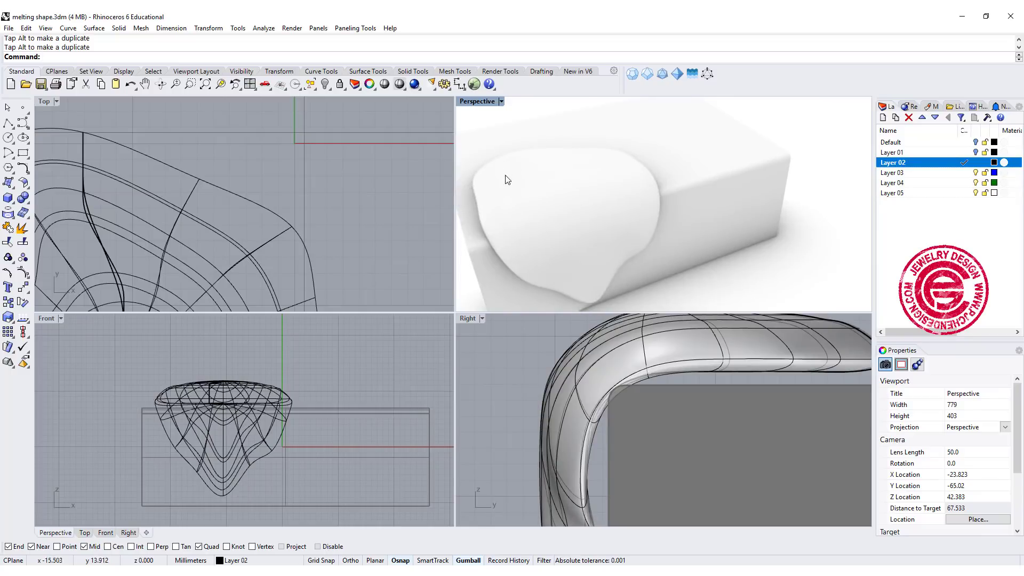
{"action": "scroll", "coordinate": [320, 218], "scroll_direction": "down", "scroll_amount": 6}
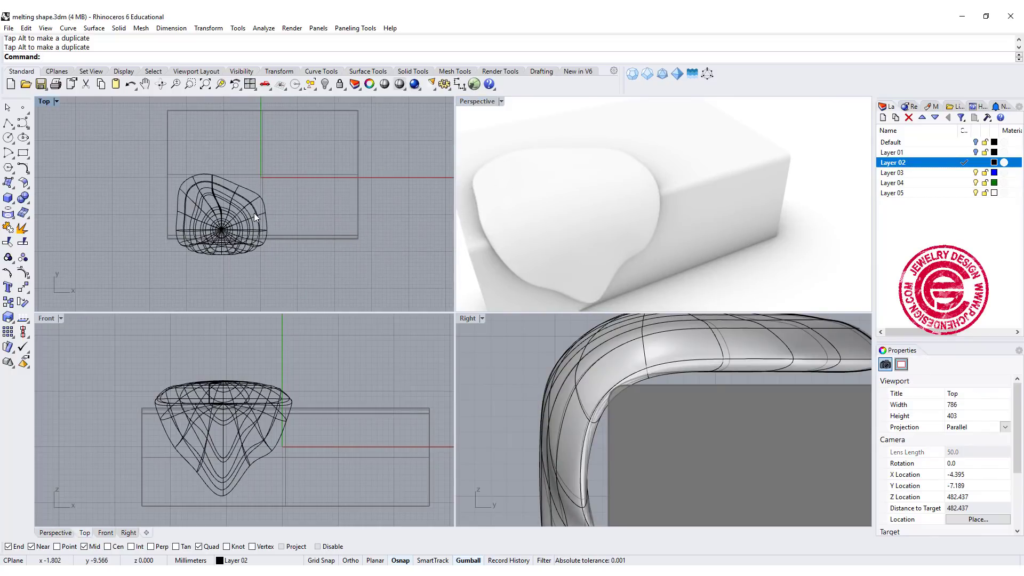
{"action": "left_click", "coordinate": [253, 213]}
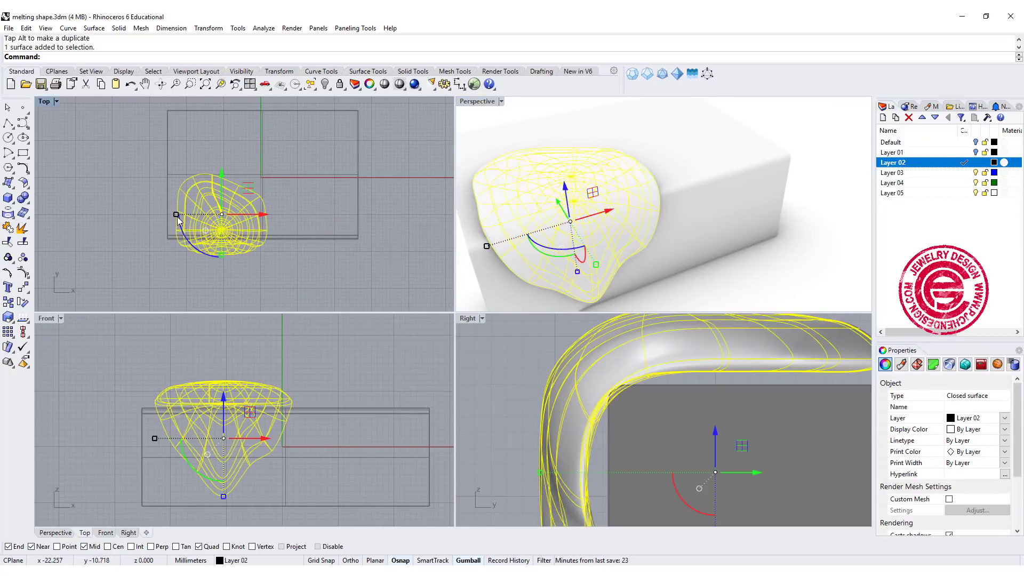
{"action": "left_click_drag", "start_coordinate": [176, 215], "coordinate": [183, 215]}
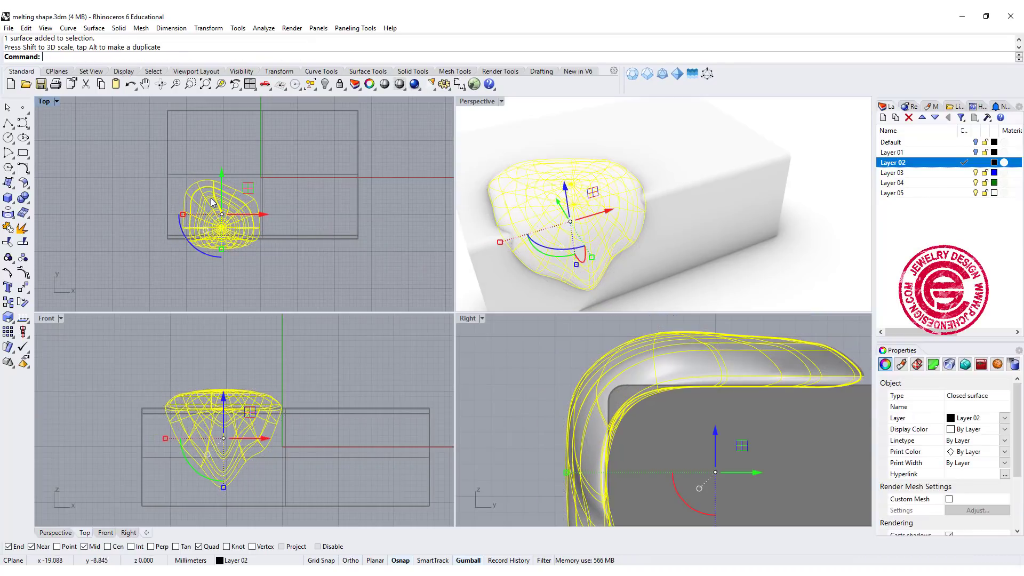
{"action": "left_click_drag", "start_coordinate": [248, 188], "coordinate": [237, 194]}
{"action": "left_click", "coordinate": [418, 243]}
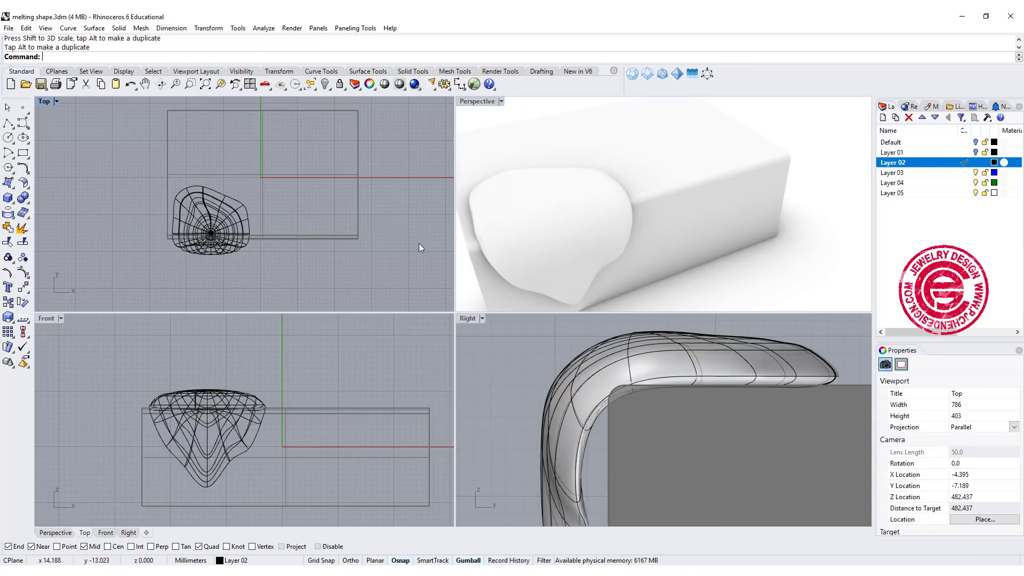
Step: Make Layer 03 the current layer for the second shape
{"action": "right_click_drag", "start_coordinate": [634, 212], "coordinate": [575, 250]}
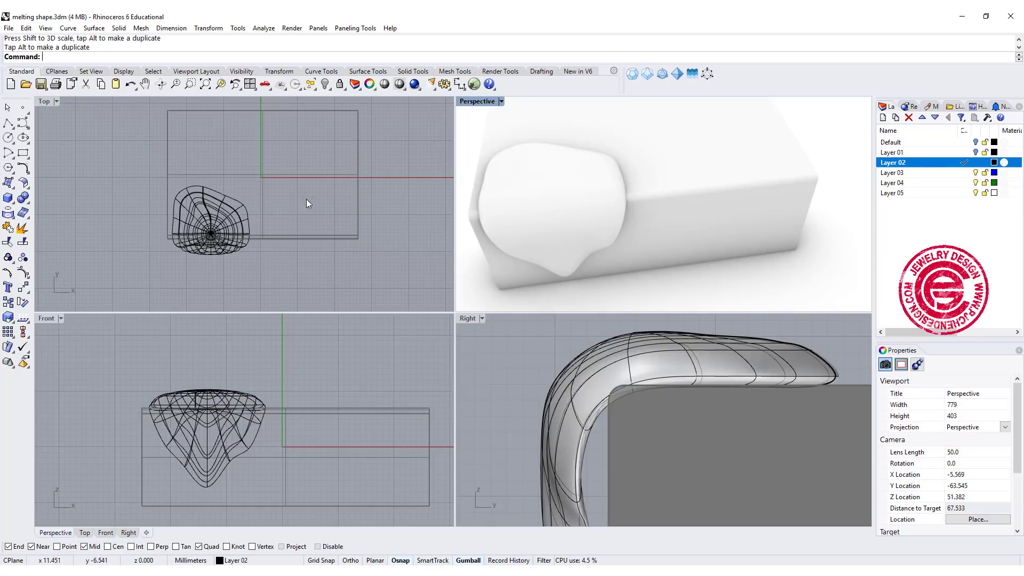
{"action": "scroll", "coordinate": [315, 198], "scroll_direction": "down", "scroll_amount": 2}
{"action": "right_click_drag", "start_coordinate": [327, 191], "coordinate": [287, 197]}
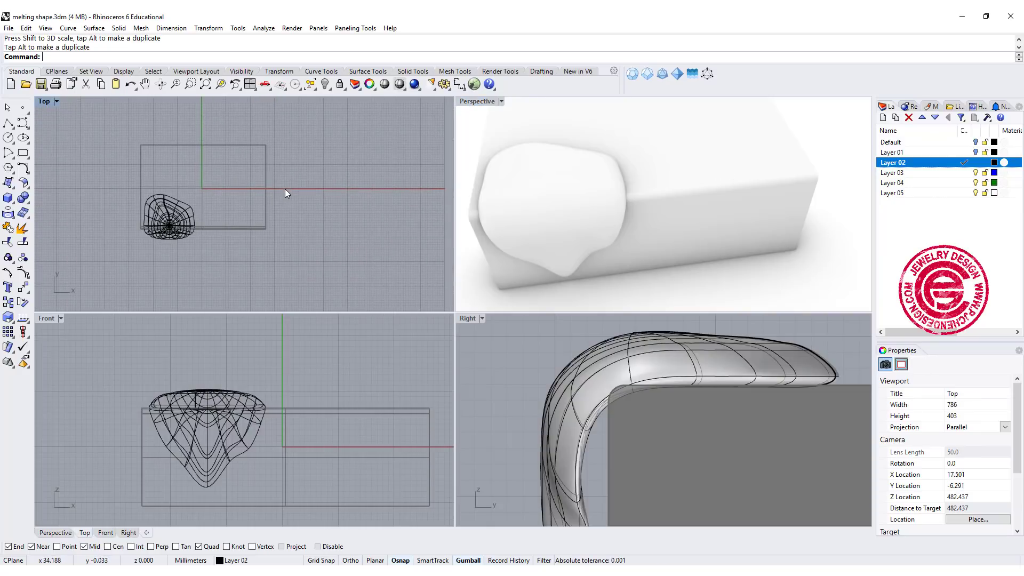
{"action": "right_click_drag", "start_coordinate": [346, 210], "coordinate": [298, 206]}
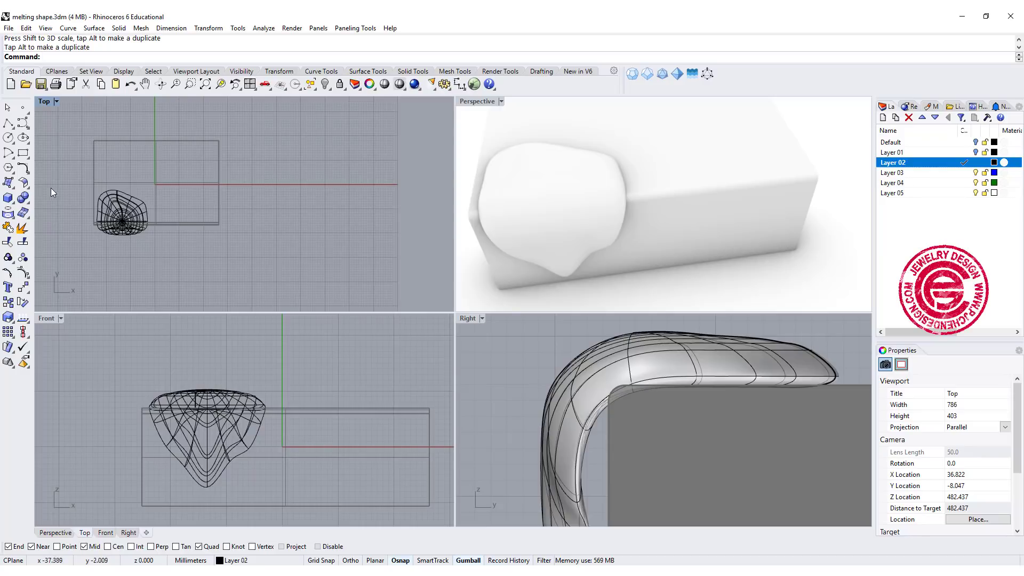
{"action": "scroll", "coordinate": [344, 457], "scroll_direction": "down", "scroll_amount": 4}
{"action": "right_click_drag", "start_coordinate": [372, 446], "coordinate": [178, 422]}
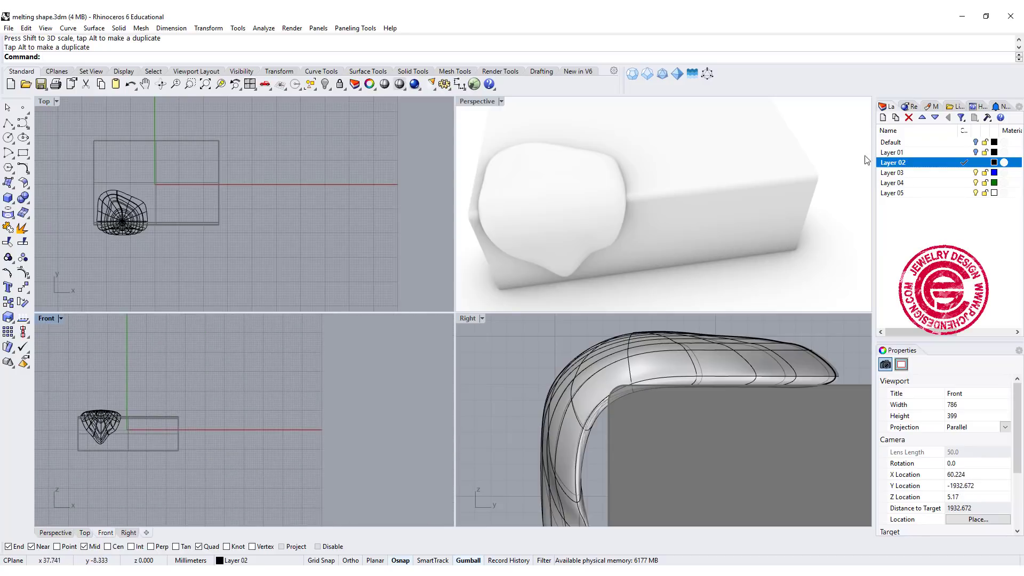
{"action": "left_click", "coordinate": [965, 173]}
{"action": "scroll", "coordinate": [265, 460], "scroll_direction": "up", "scroll_amount": 8}
{"action": "left_click", "coordinate": [8, 122]}
{"action": "scroll", "coordinate": [241, 348], "scroll_direction": "down", "scroll_amount": 2}
{"action": "right_click", "coordinate": [178, 243]}
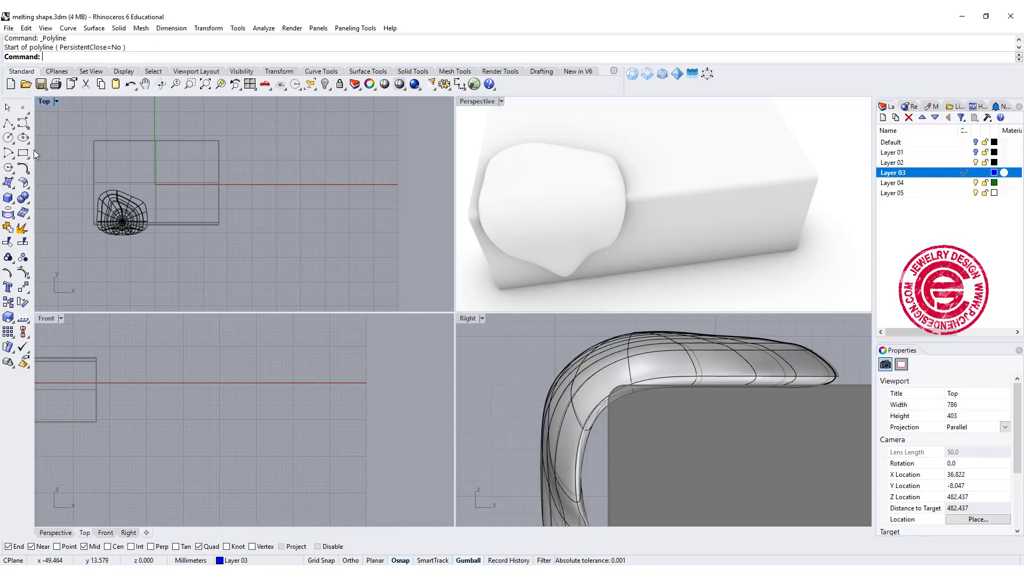
Step: Draw a circle in the Top view centred on the box's front edge, beside the melted shape
{"action": "left_click", "coordinate": [9, 137]}
{"action": "scroll", "coordinate": [185, 224], "scroll_direction": "up", "scroll_amount": 3}
{"action": "left_click", "coordinate": [190, 213]}
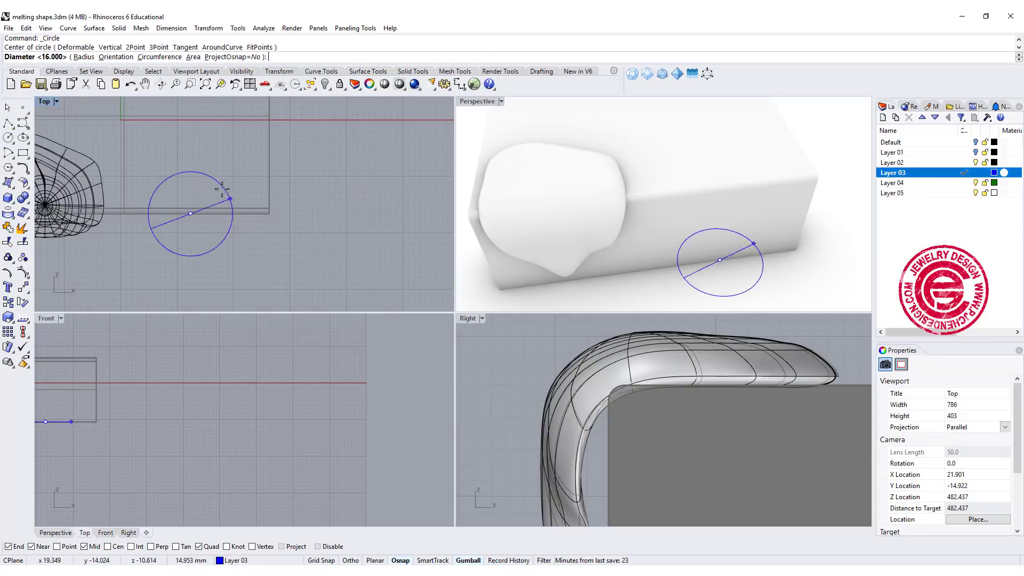
{"action": "left_click", "coordinate": [191, 148]}
Step: Create a planar surface from the new circle
{"action": "left_click", "coordinate": [256, 203]}
{"action": "left_click", "coordinate": [8, 182]}
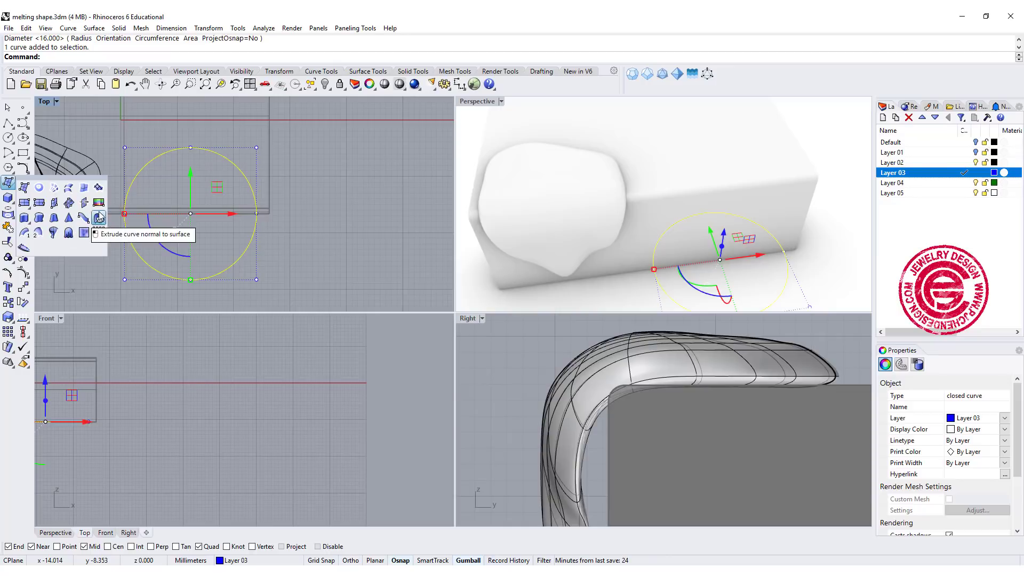
{"action": "left_click", "coordinate": [39, 188]}
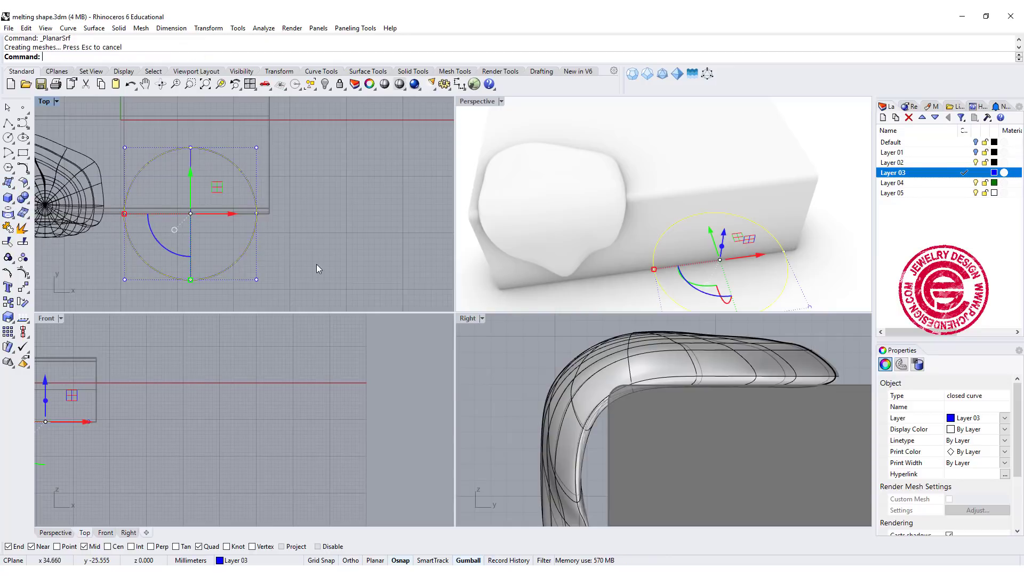
{"action": "left_click", "coordinate": [354, 265]}
Step: Raise the circular surface about 17.75 mm in the Right view to the level of the box's top, and keep it selected
{"action": "left_click", "coordinate": [756, 294]}
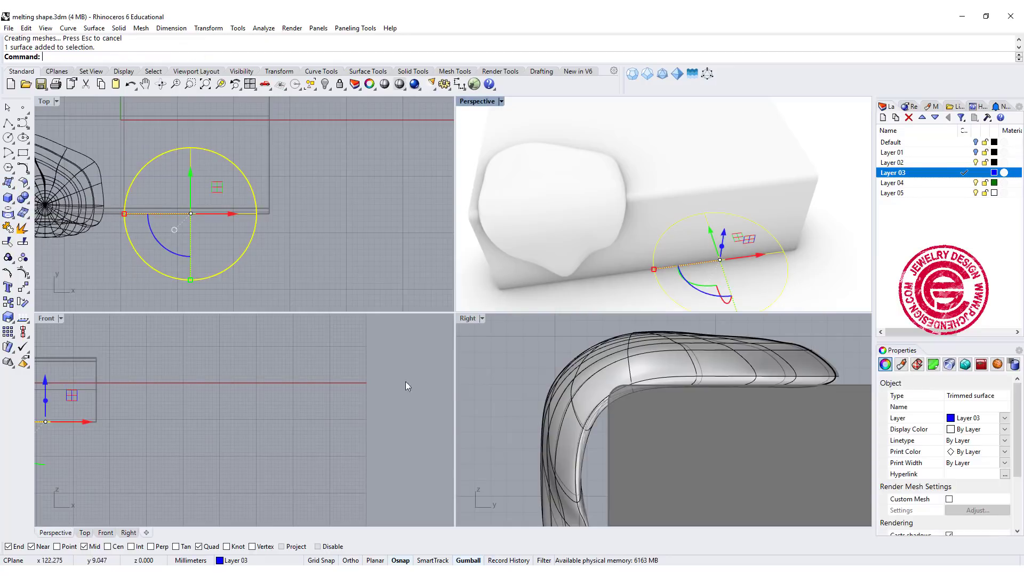
{"action": "scroll", "coordinate": [690, 437], "scroll_direction": "down", "scroll_amount": 5}
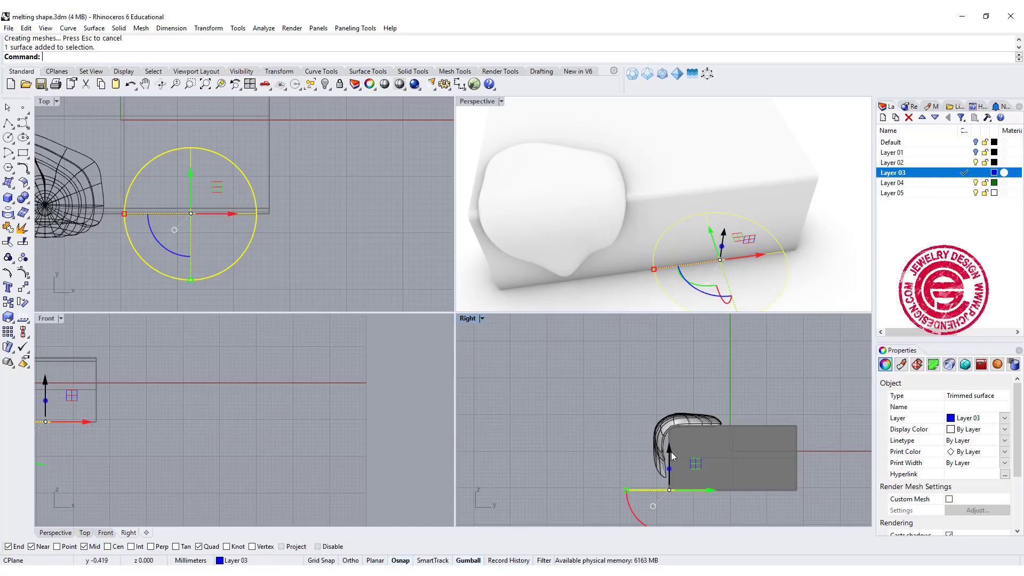
{"action": "left_click_drag", "start_coordinate": [671, 452], "coordinate": [683, 386]}
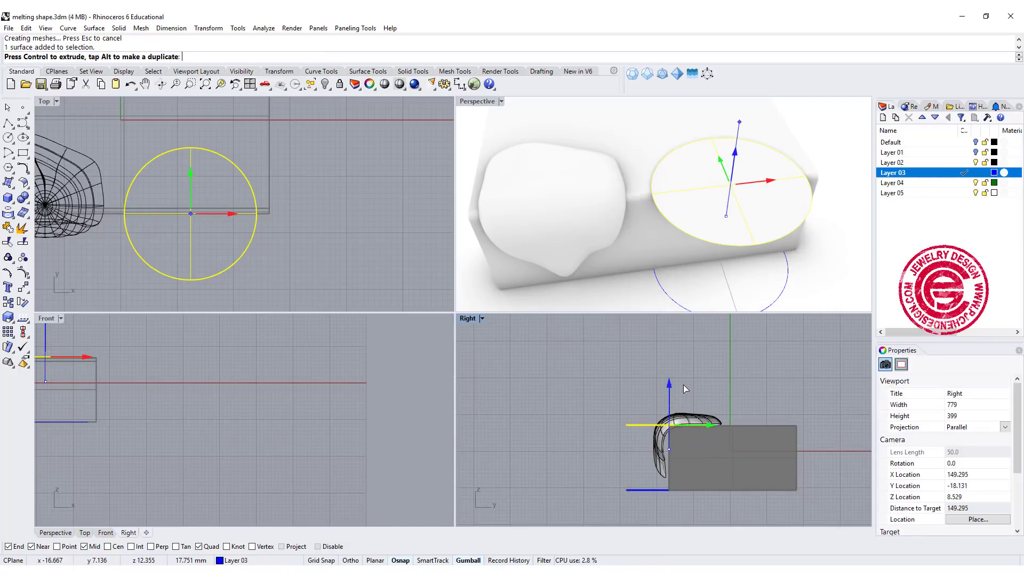
{"action": "left_click", "coordinate": [626, 290]}
{"action": "right_click_drag", "start_coordinate": [786, 237], "coordinate": [756, 255]}
{"action": "left_click", "coordinate": [758, 259]}
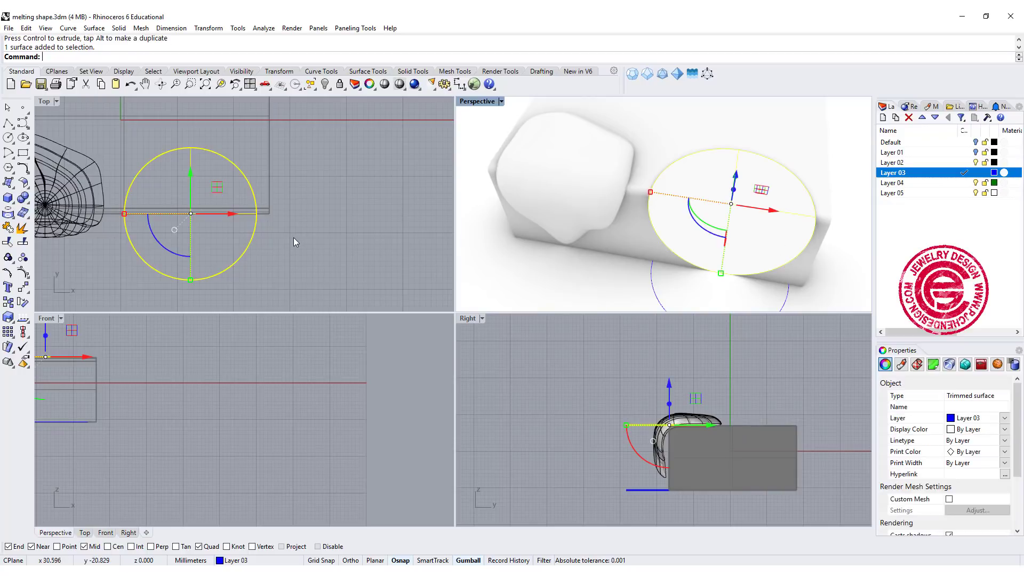
Step: Rebuild the circular surface with 16 by 16 points and degree 3 in both directions, deleting the input
{"action": "type", "text": "Rebuild"}
{"action": "key", "text": "Return"}
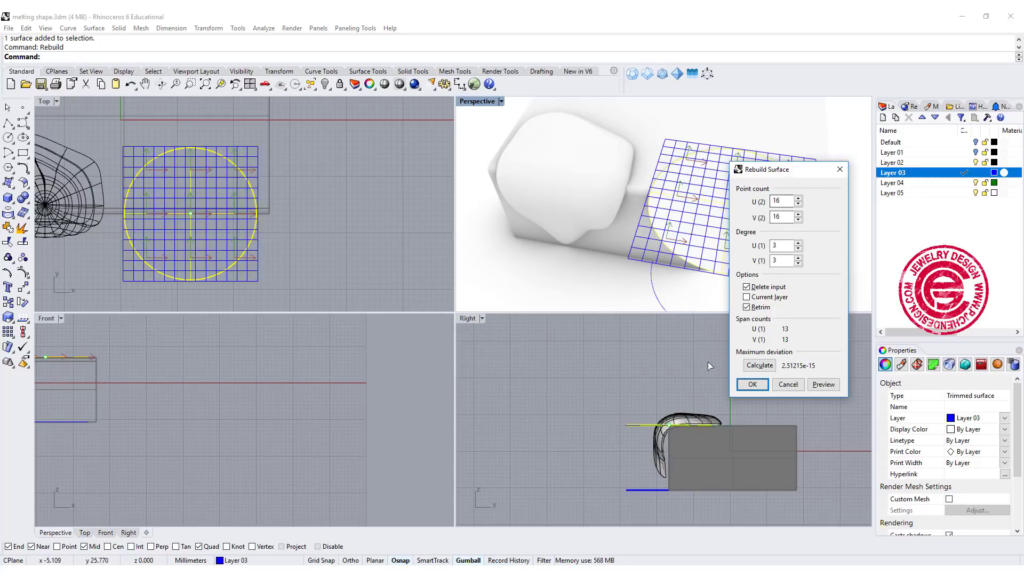
{"action": "left_click", "coordinate": [752, 384]}
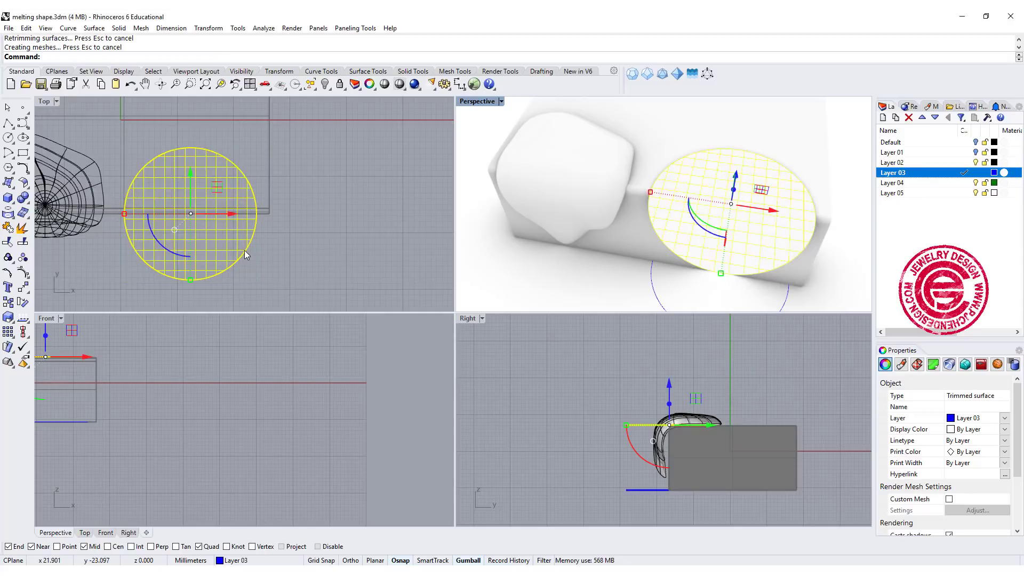
Step: Show the surface's control points and rotate the rows overhanging the box's front edge 90 degrees down against the front face
{"action": "left_click", "coordinate": [21, 275]}
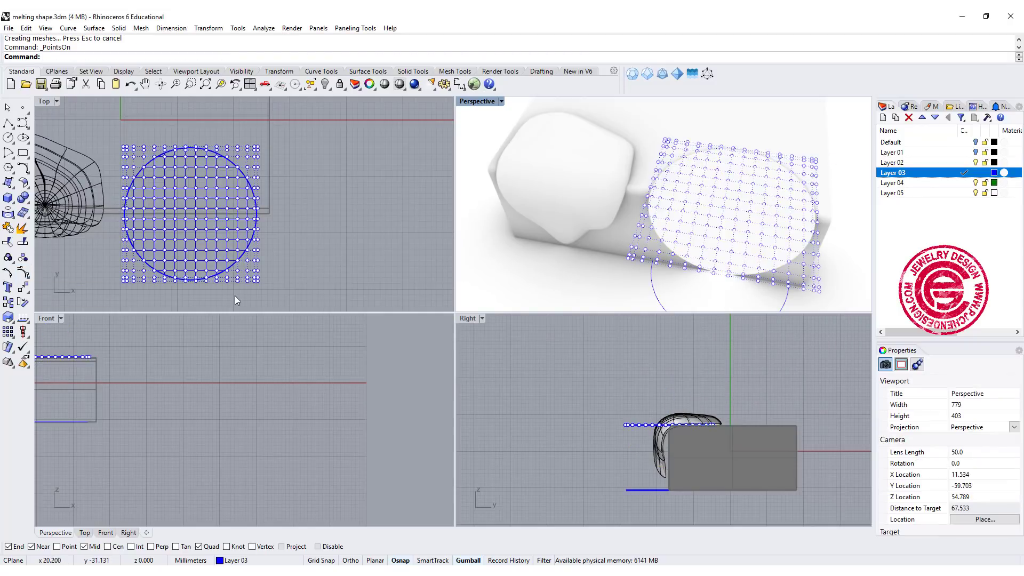
{"action": "scroll", "coordinate": [122, 228], "scroll_direction": "up", "scroll_amount": 4}
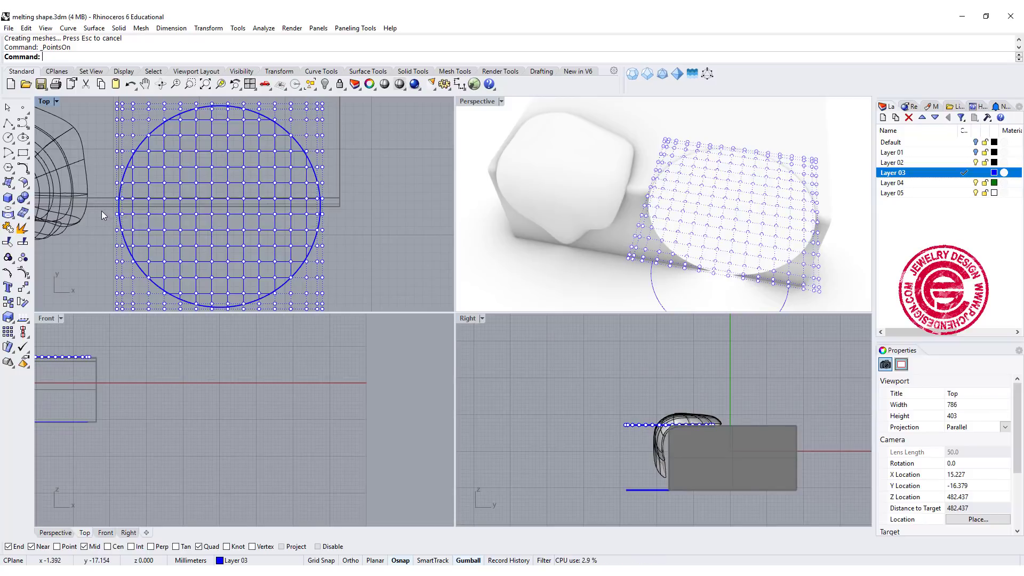
{"action": "left_click_drag", "start_coordinate": [101, 210], "coordinate": [369, 273]}
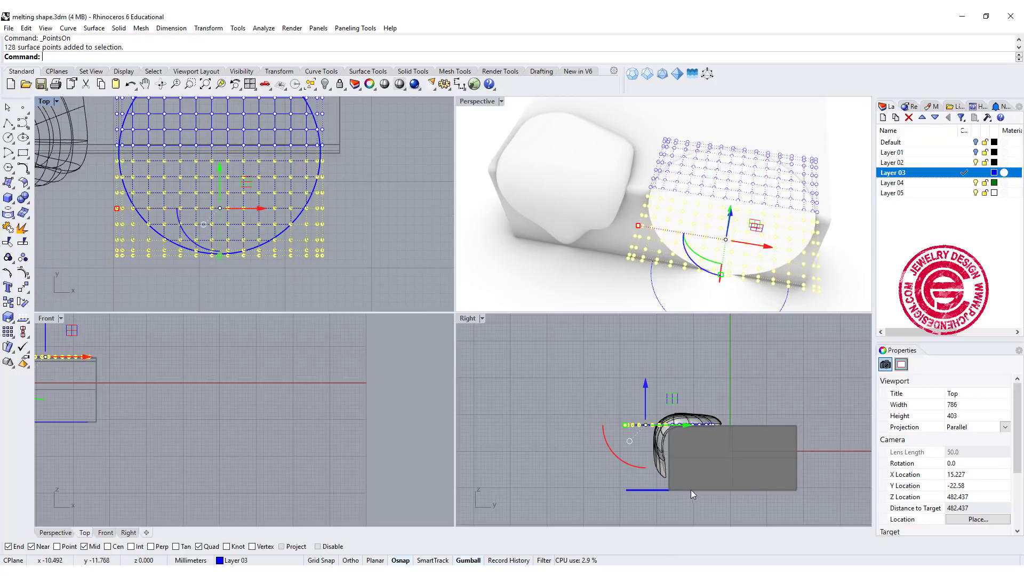
{"action": "left_click", "coordinate": [23, 303]}
{"action": "scroll", "coordinate": [646, 349], "scroll_direction": "up", "scroll_amount": 6}
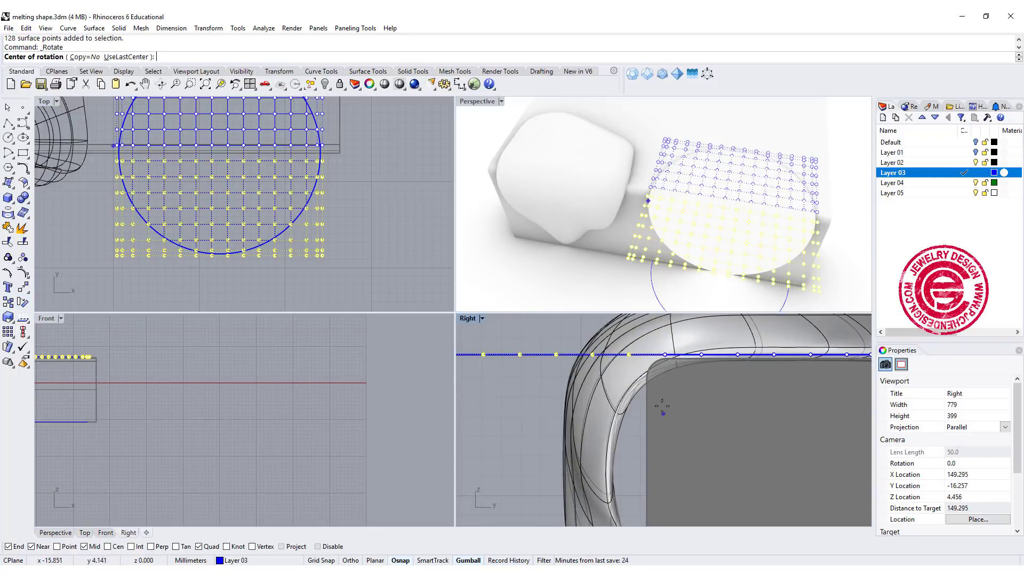
{"action": "left_click", "coordinate": [650, 355]}
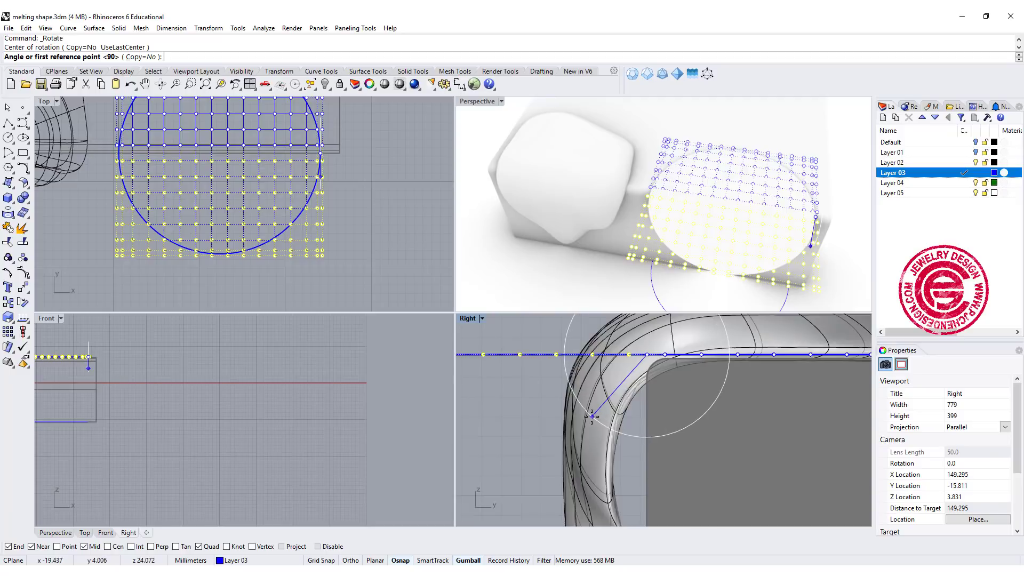
{"action": "scroll", "coordinate": [593, 411], "scroll_direction": "down", "scroll_amount": 5}
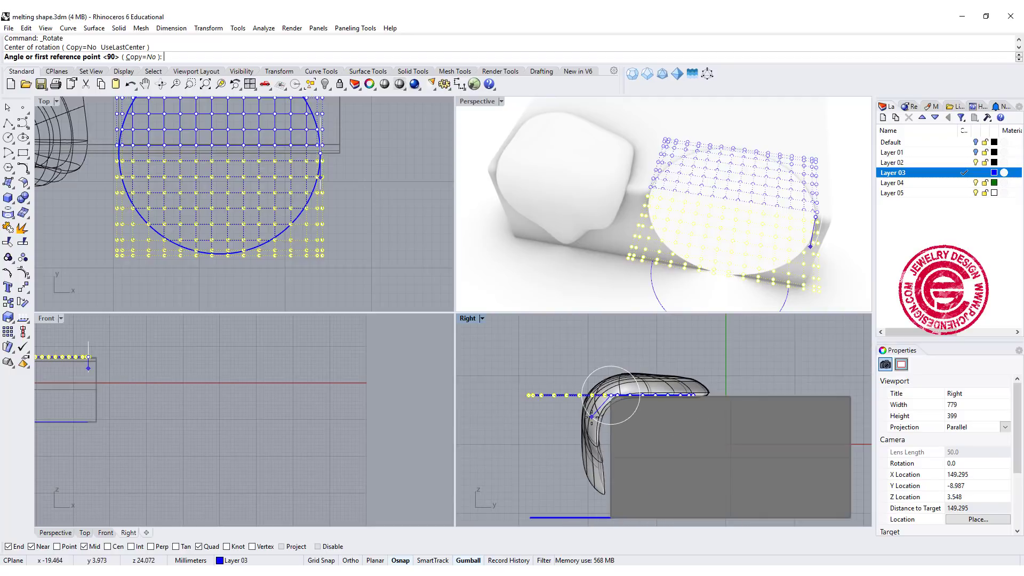
{"action": "left_click", "coordinate": [484, 398]}
{"action": "left_click", "coordinate": [596, 521]}
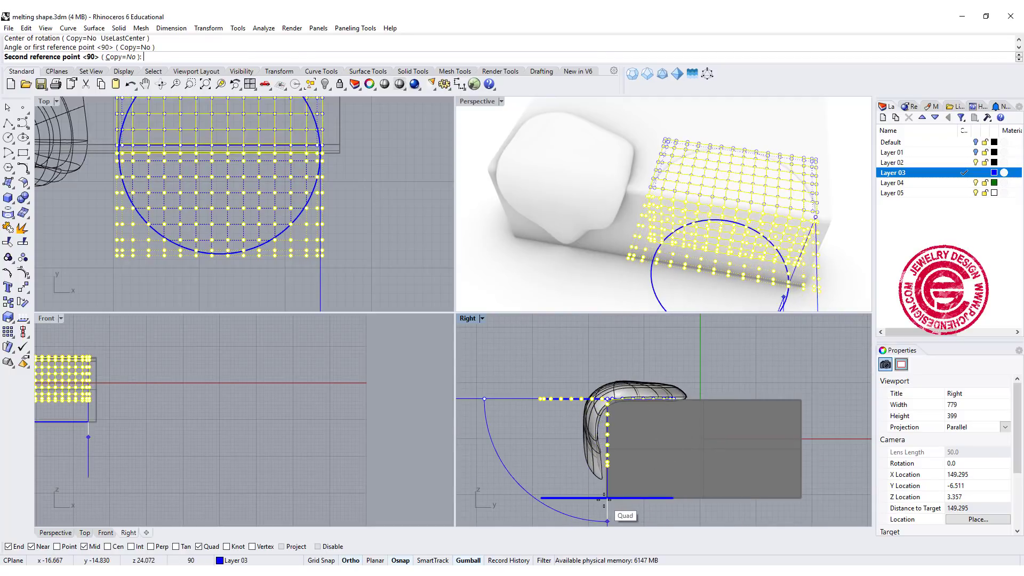
{"action": "left_click", "coordinate": [513, 388]}
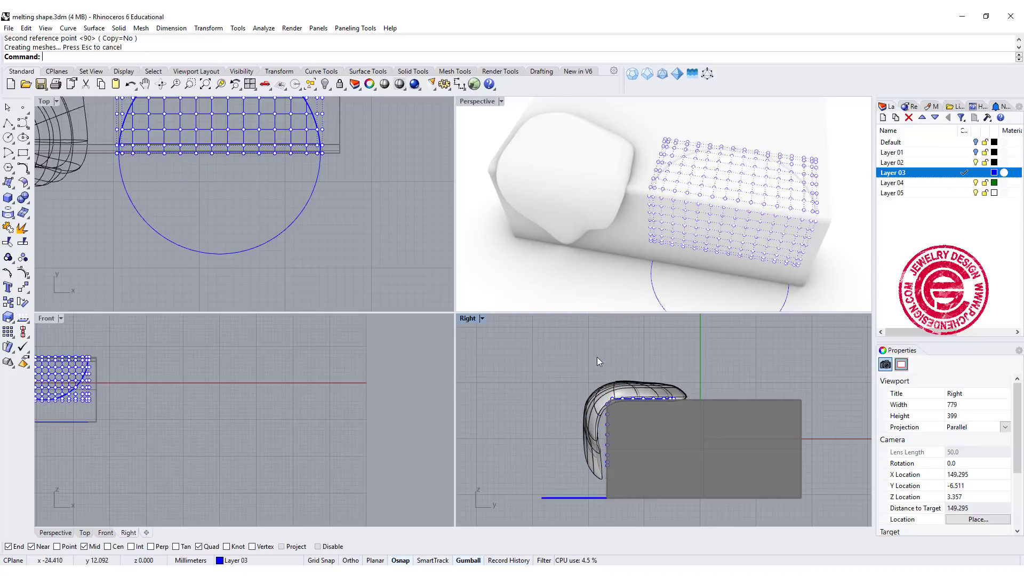
Step: Set the Perspective view to Ghosted display and hide the control points to inspect the folded surface
{"action": "right_click_drag", "start_coordinate": [745, 240], "coordinate": [739, 211]}
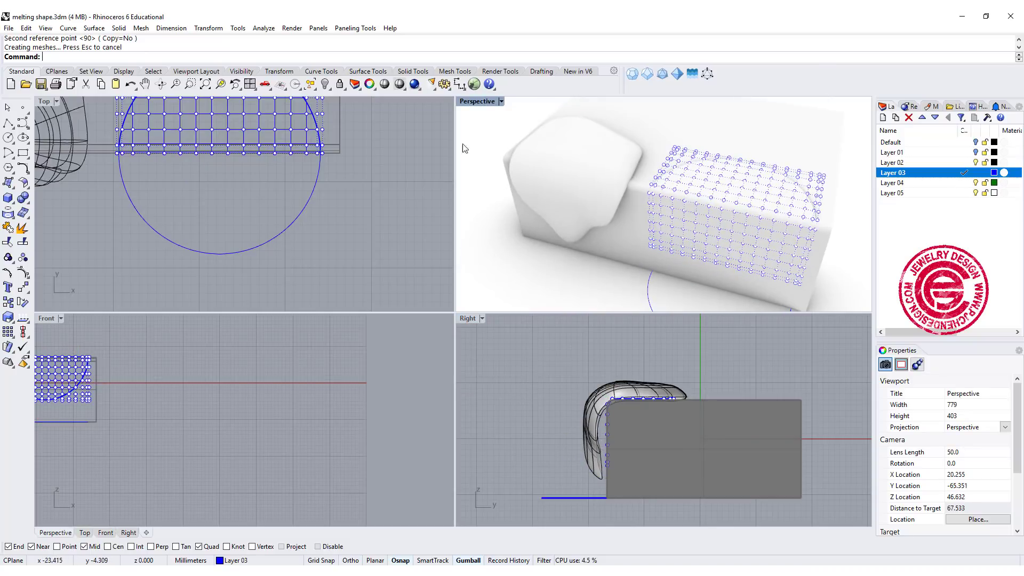
{"action": "left_click", "coordinate": [502, 101]}
{"action": "left_click", "coordinate": [493, 163]}
{"action": "left_click", "coordinate": [432, 205]}
{"action": "scroll", "coordinate": [704, 217], "scroll_direction": "up", "scroll_amount": 2}
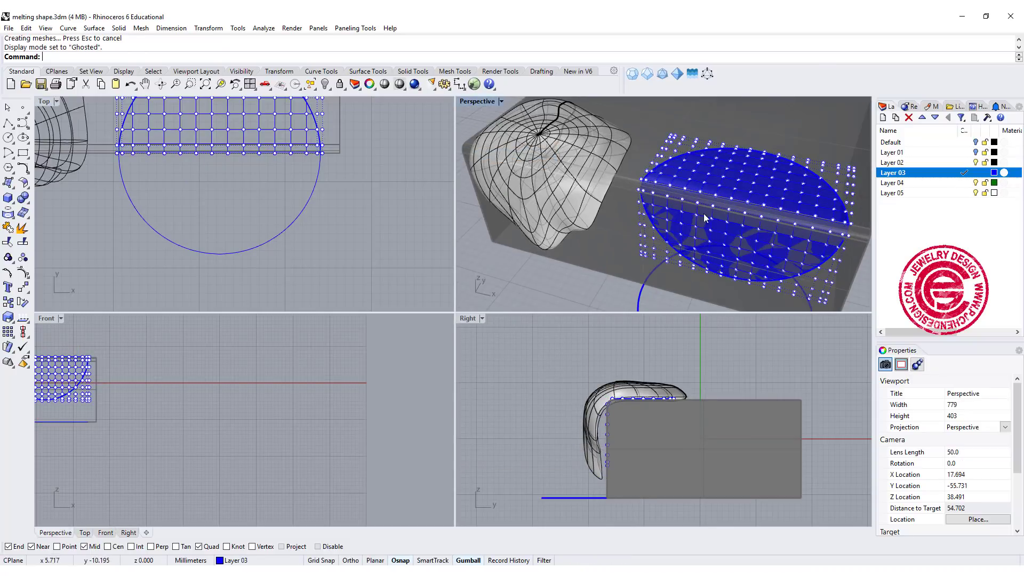
{"action": "left_click", "coordinate": [366, 230]}
{"action": "right_click_drag", "start_coordinate": [735, 245], "coordinate": [789, 244]}
{"action": "key", "text": "Escape"}
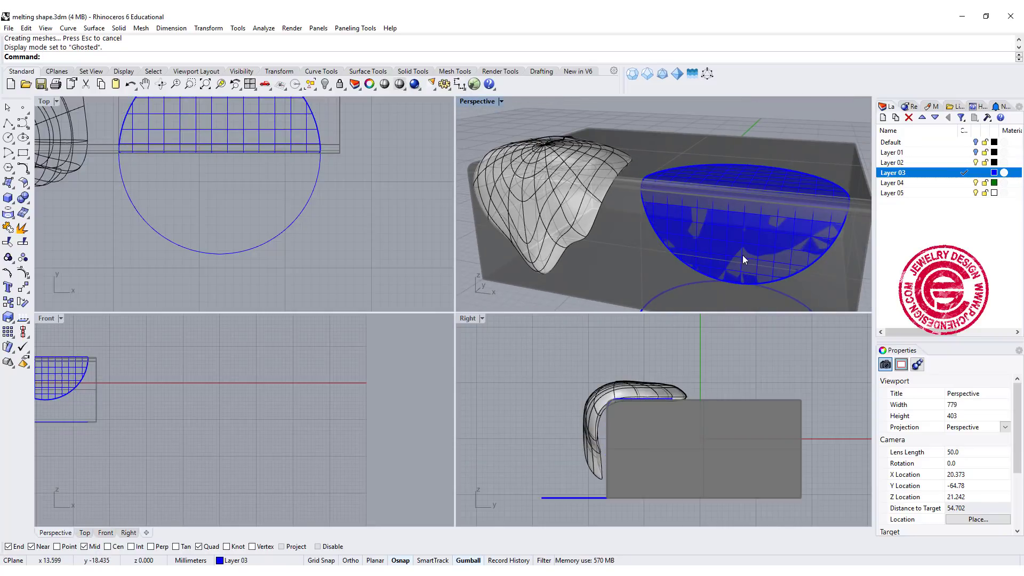
Step: Turn the folded surface's control points back on and pull its lower middle points down in the Front view to form a long drip
{"action": "left_click", "coordinate": [771, 258]}
{"action": "scroll", "coordinate": [98, 401], "scroll_direction": "down", "scroll_amount": 8}
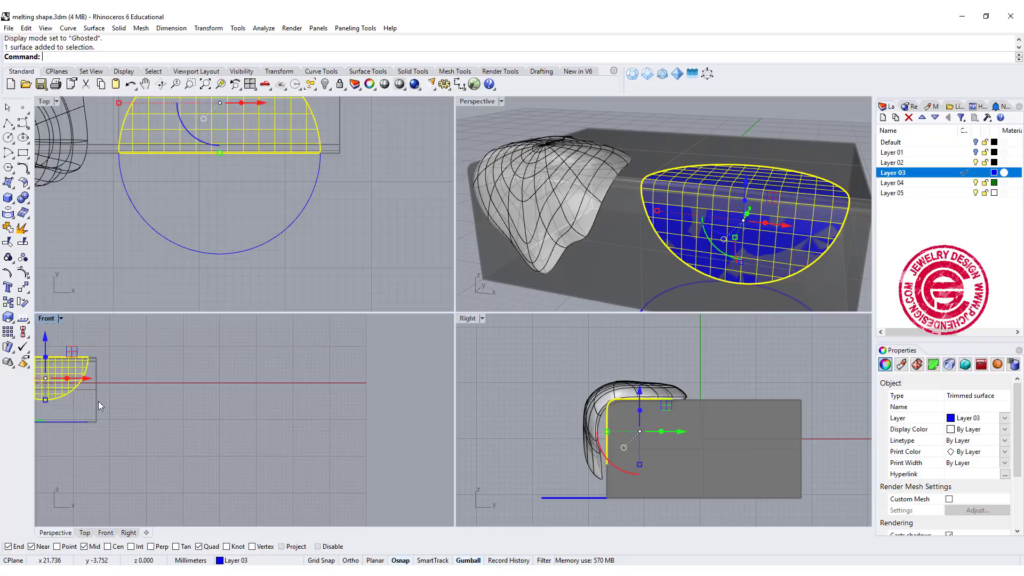
{"action": "right_click_drag", "start_coordinate": [98, 402], "coordinate": [255, 379]}
{"action": "scroll", "coordinate": [227, 367], "scroll_direction": "up", "scroll_amount": 12}
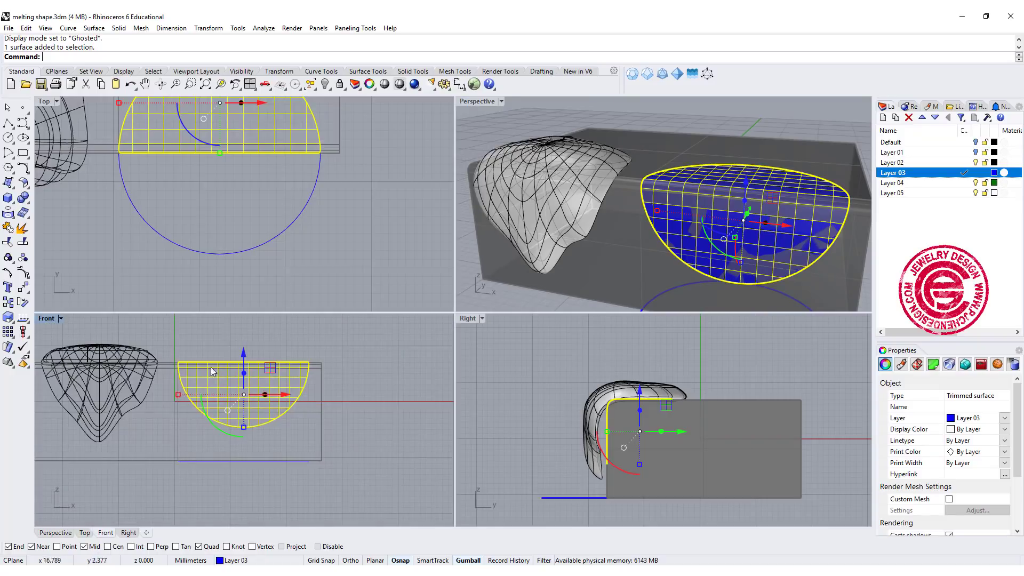
{"action": "left_click", "coordinate": [23, 272]}
{"action": "scroll", "coordinate": [245, 425], "scroll_direction": "up", "scroll_amount": 2}
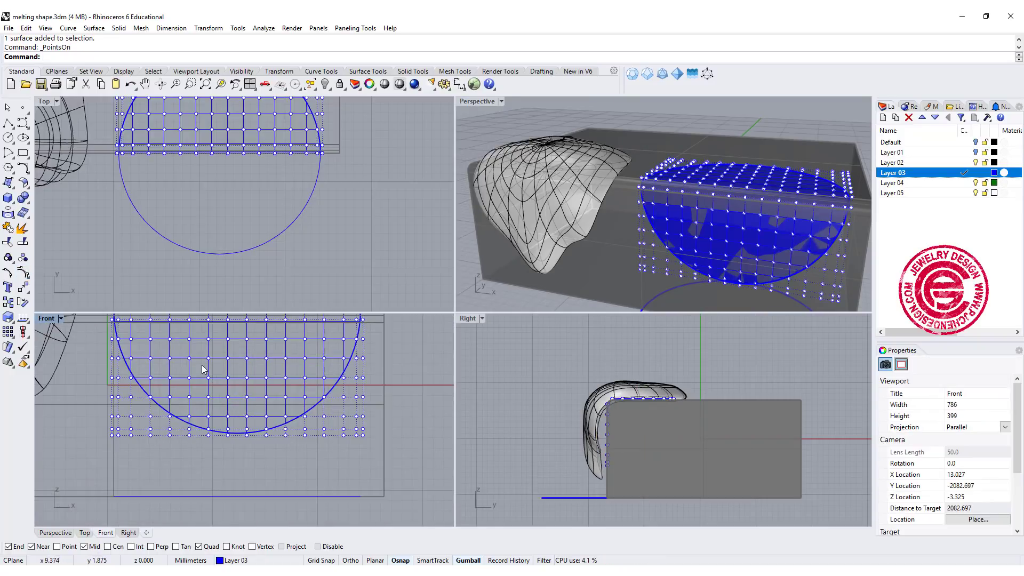
{"action": "left_click_drag", "start_coordinate": [232, 410], "coordinate": [277, 457]}
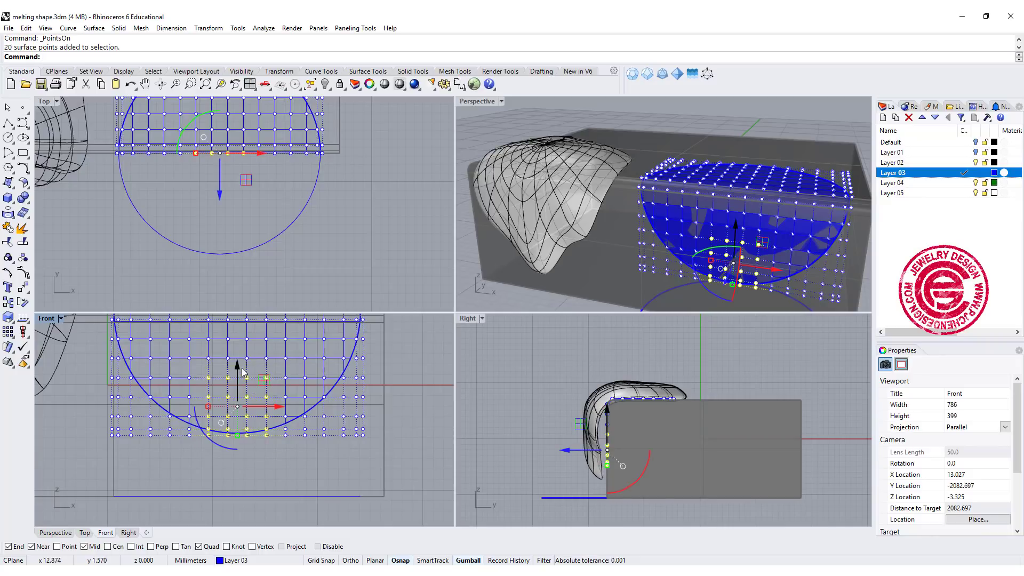
{"action": "left_click_drag", "start_coordinate": [238, 369], "coordinate": [266, 496]}
{"action": "scroll", "coordinate": [229, 461], "scroll_direction": "up", "scroll_amount": 4}
{"action": "left_click_drag", "start_coordinate": [241, 427], "coordinate": [241, 447]}
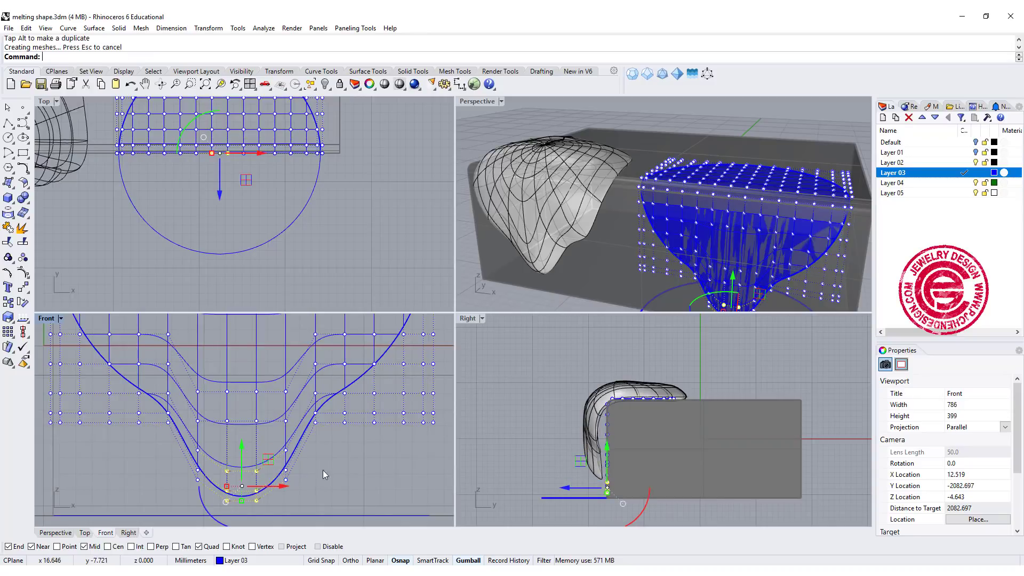
{"action": "left_click", "coordinate": [344, 464]}
Step: Lower the block of control points at the surface's lower right corner in the Front view to form a side bulge
{"action": "right_click_drag", "start_coordinate": [354, 416], "coordinate": [331, 441]}
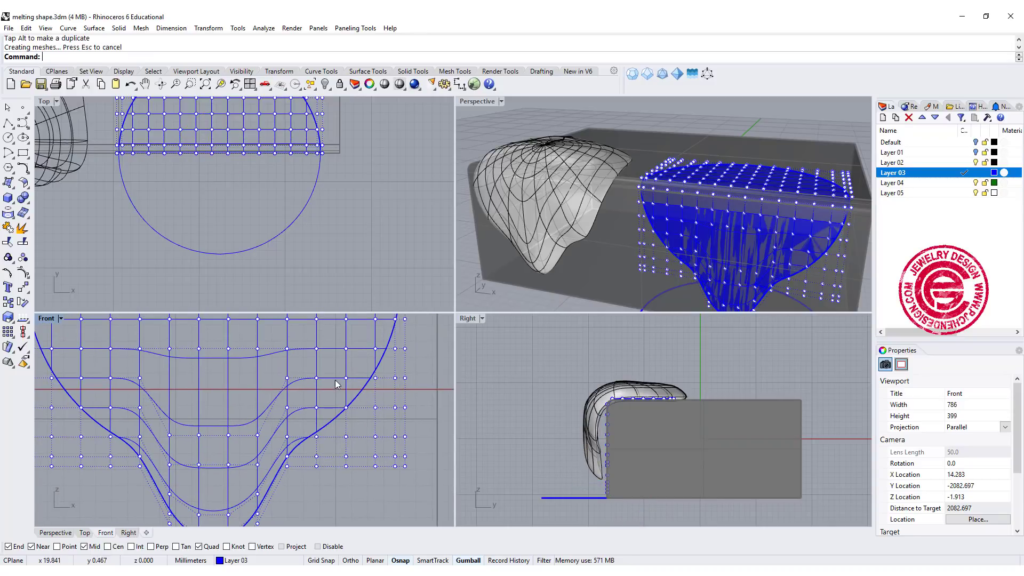
{"action": "left_click_drag", "start_coordinate": [336, 373], "coordinate": [369, 427]}
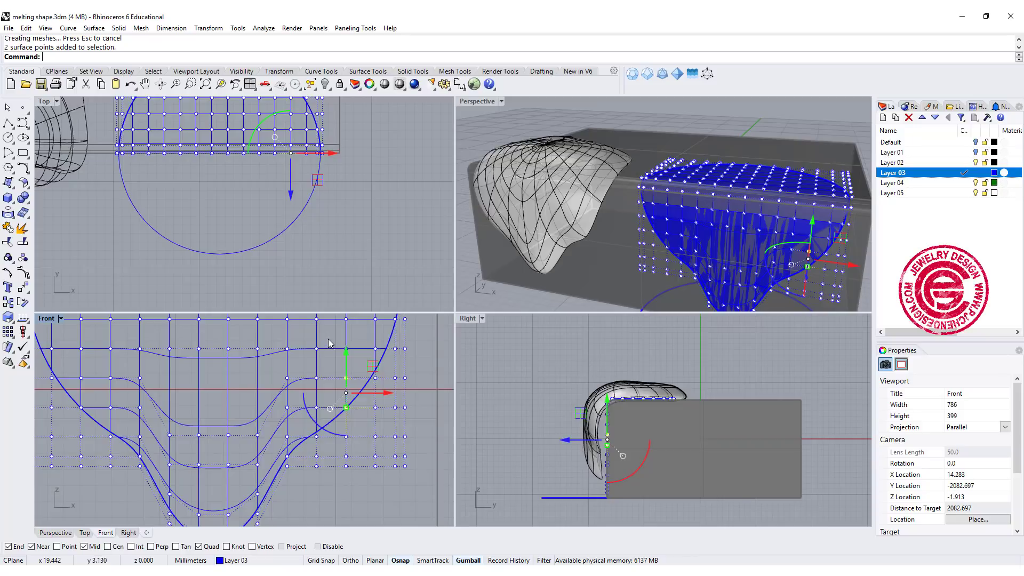
{"action": "left_click_drag", "start_coordinate": [331, 336], "coordinate": [422, 463]}
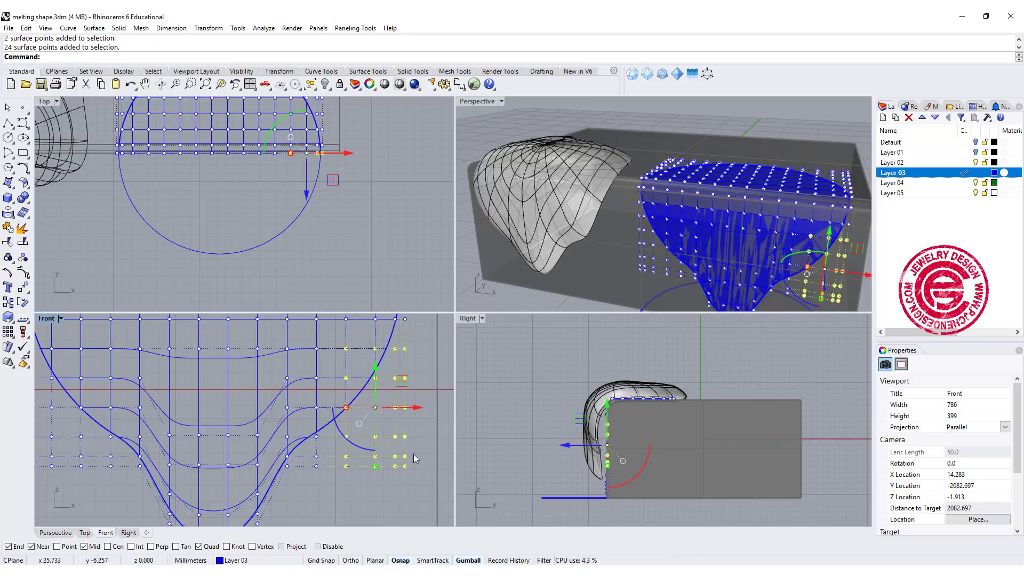
{"action": "left_click_drag", "start_coordinate": [376, 374], "coordinate": [386, 403]}
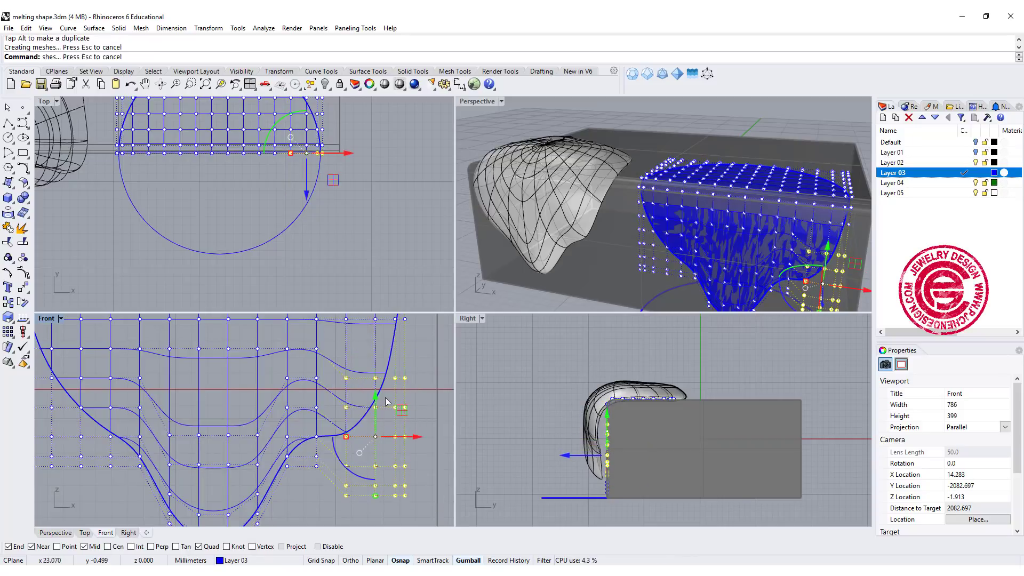
Step: Lower the control points at the surface's lower left corner slightly in the Front view, and turn off the control points
{"action": "scroll", "coordinate": [230, 425], "scroll_direction": "down", "scroll_amount": 4}
{"action": "scroll", "coordinate": [174, 411], "scroll_direction": "up", "scroll_amount": 3}
{"action": "scroll", "coordinate": [174, 410], "scroll_direction": "up", "scroll_amount": 2}
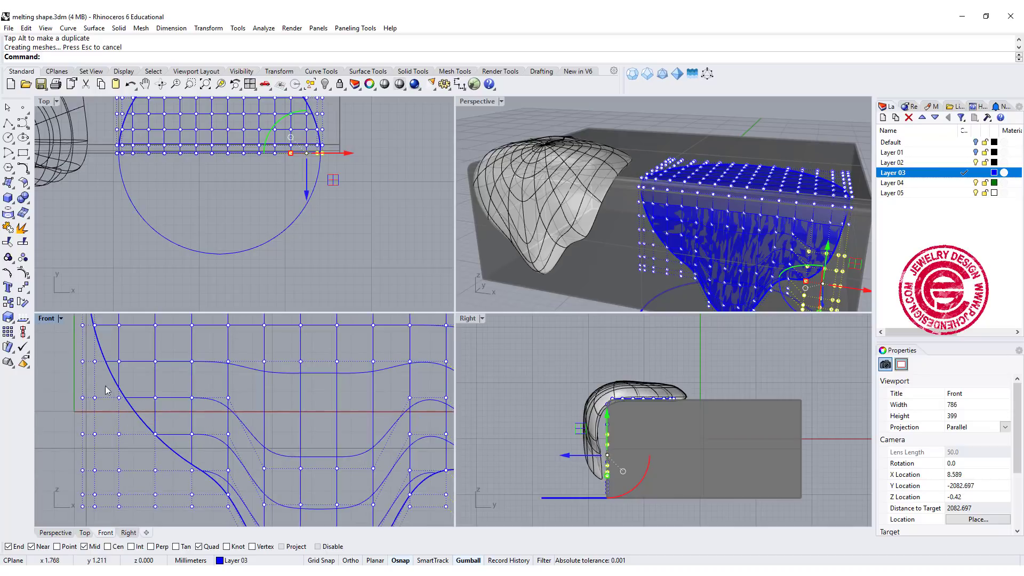
{"action": "scroll", "coordinate": [136, 378], "scroll_direction": "down", "scroll_amount": 3}
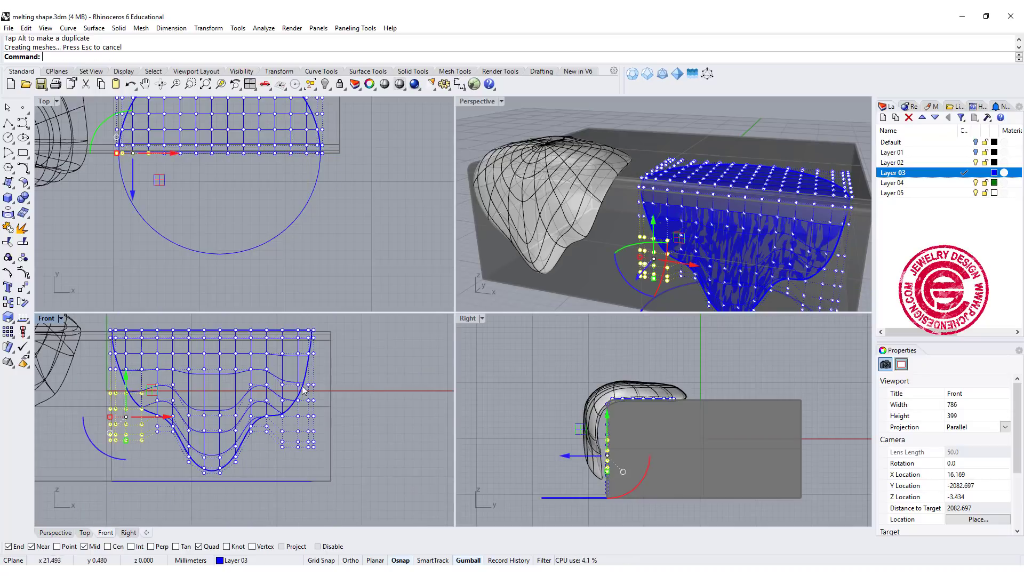
{"action": "left_click", "coordinate": [376, 393]}
{"action": "left_click", "coordinate": [393, 273]}
{"action": "key", "text": "Escape"}
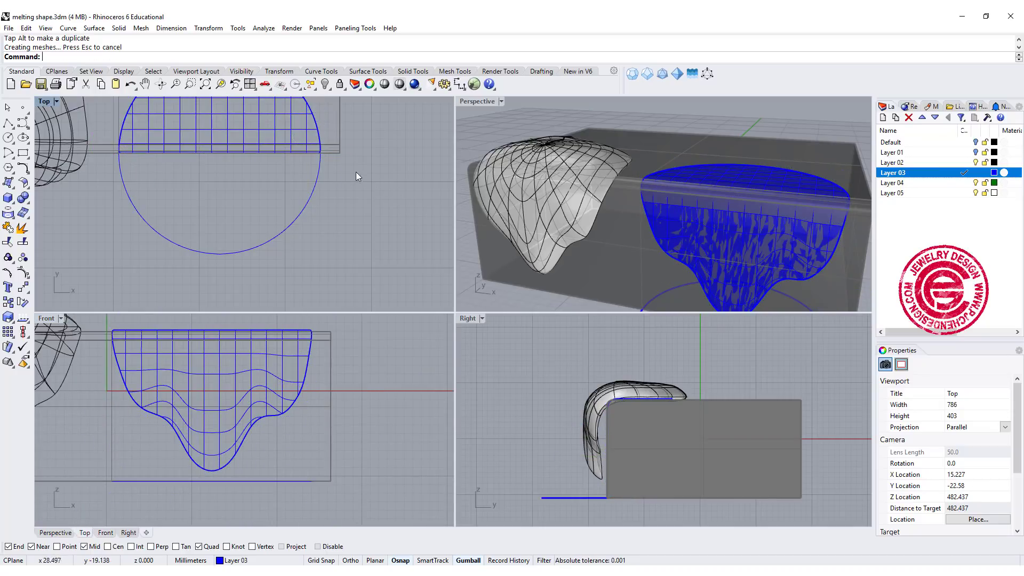
Step: Move the original circle away from the box to the open area on its right in the Top view
{"action": "scroll", "coordinate": [356, 171], "scroll_direction": "down", "scroll_amount": 8}
{"action": "right_click_drag", "start_coordinate": [321, 219], "coordinate": [220, 270]}
{"action": "left_click", "coordinate": [250, 227]}
{"action": "scroll", "coordinate": [259, 216], "scroll_direction": "down", "scroll_amount": 2}
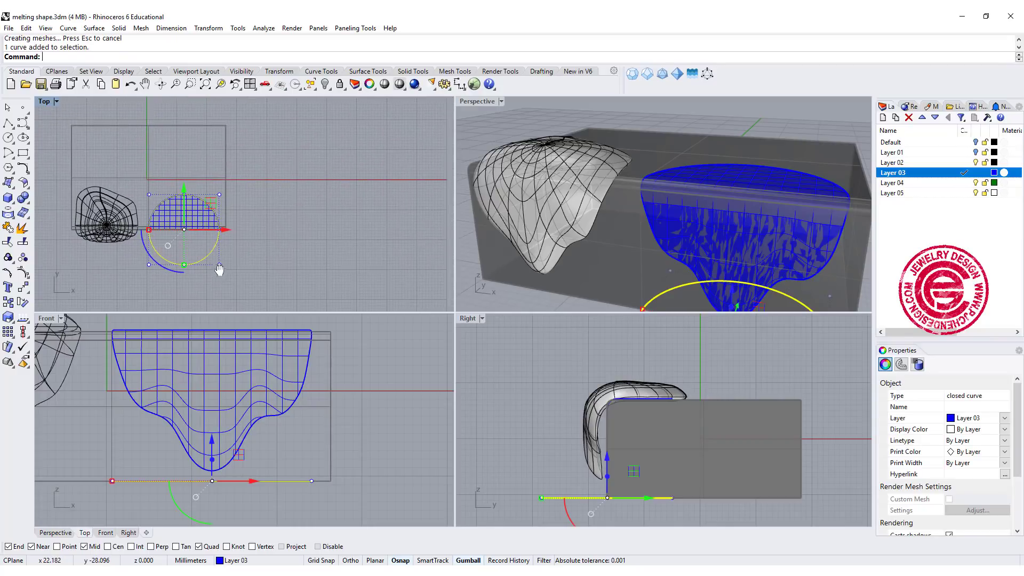
{"action": "right_click_drag", "start_coordinate": [218, 226], "coordinate": [196, 204]}
{"action": "left_click_drag", "start_coordinate": [195, 204], "coordinate": [349, 183]}
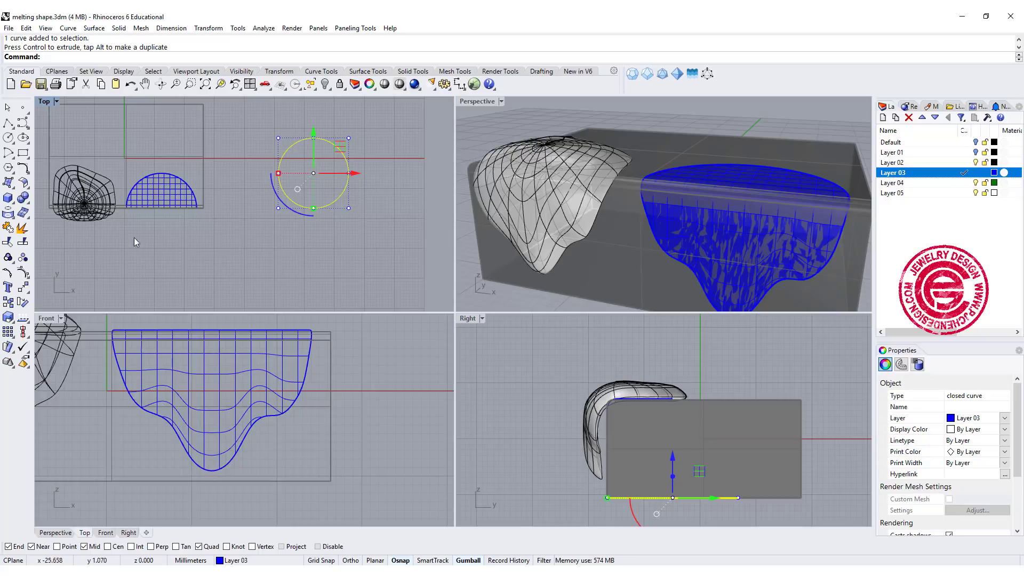
Step: Draw a stepped polyline profile in the Front view from the circle's right quadrant up, inward, down, and across to above its centre
{"action": "scroll", "coordinate": [277, 419], "scroll_direction": "down", "scroll_amount": 8}
{"action": "right_click_drag", "start_coordinate": [378, 451], "coordinate": [117, 410]}
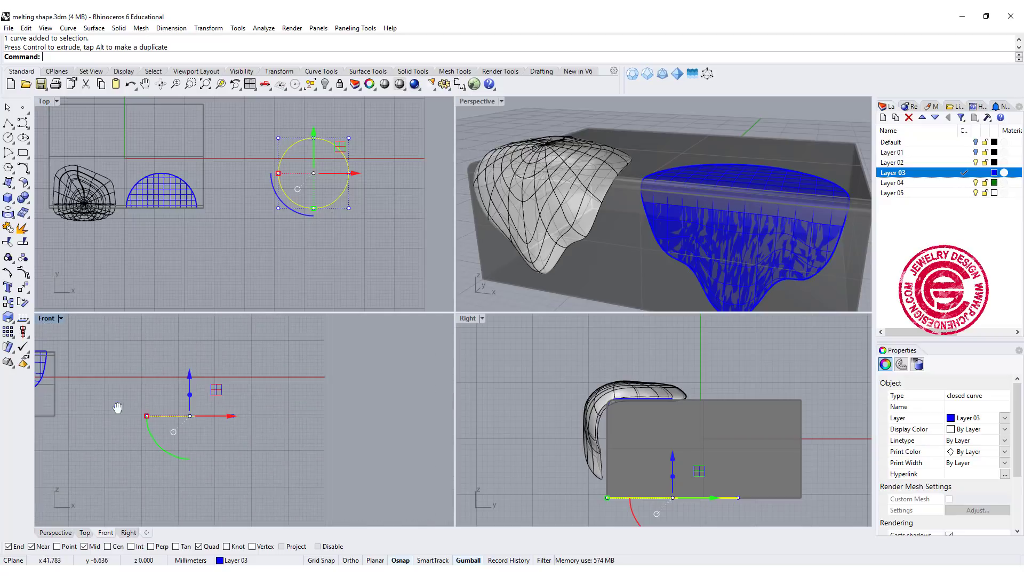
{"action": "scroll", "coordinate": [211, 419], "scroll_direction": "up", "scroll_amount": 8}
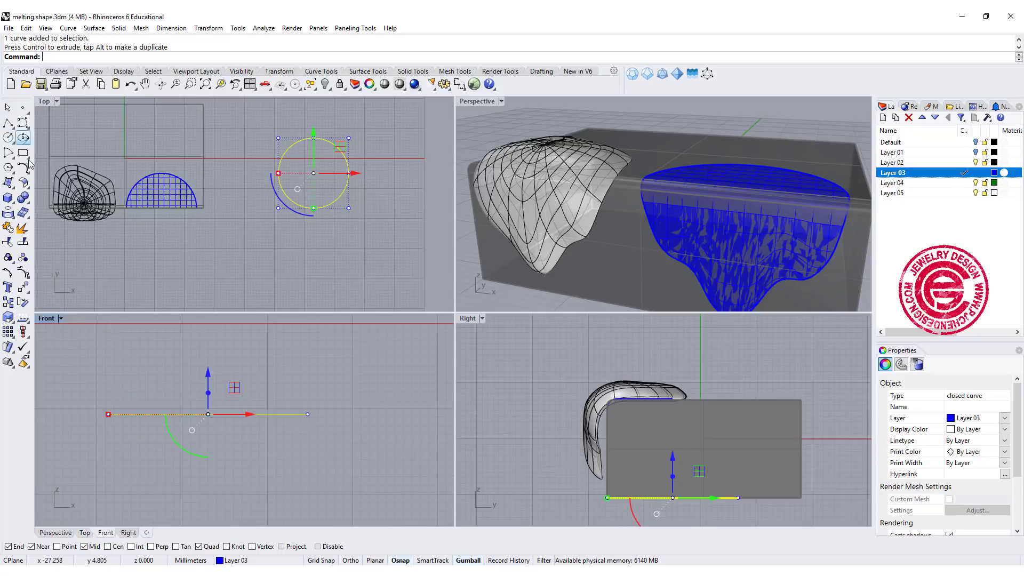
{"action": "left_click", "coordinate": [8, 123]}
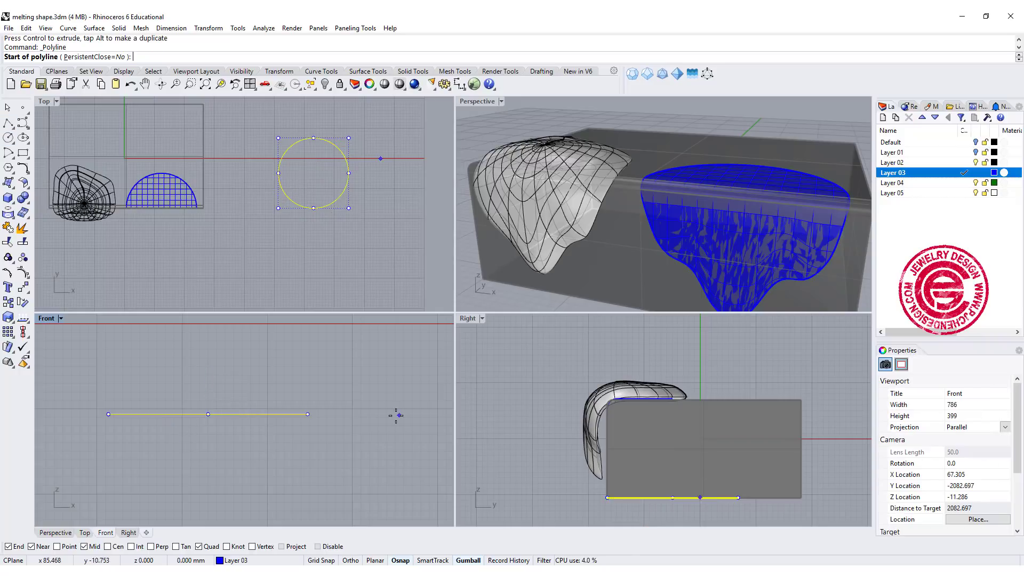
{"action": "left_click", "coordinate": [308, 414]}
{"action": "scroll", "coordinate": [317, 394], "scroll_direction": "up", "scroll_amount": 4}
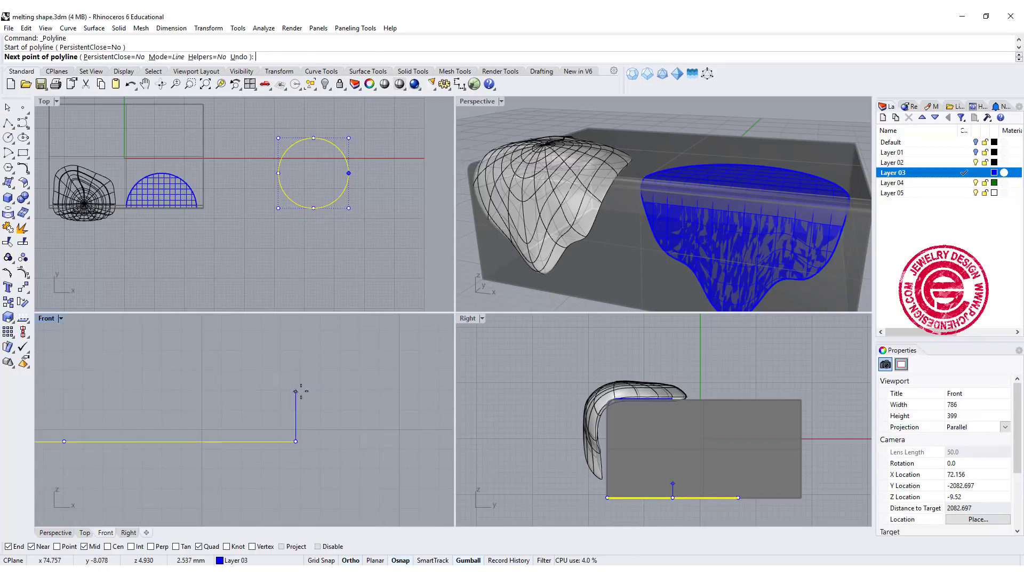
{"action": "left_click", "coordinate": [296, 382]}
{"action": "left_click", "coordinate": [258, 382]}
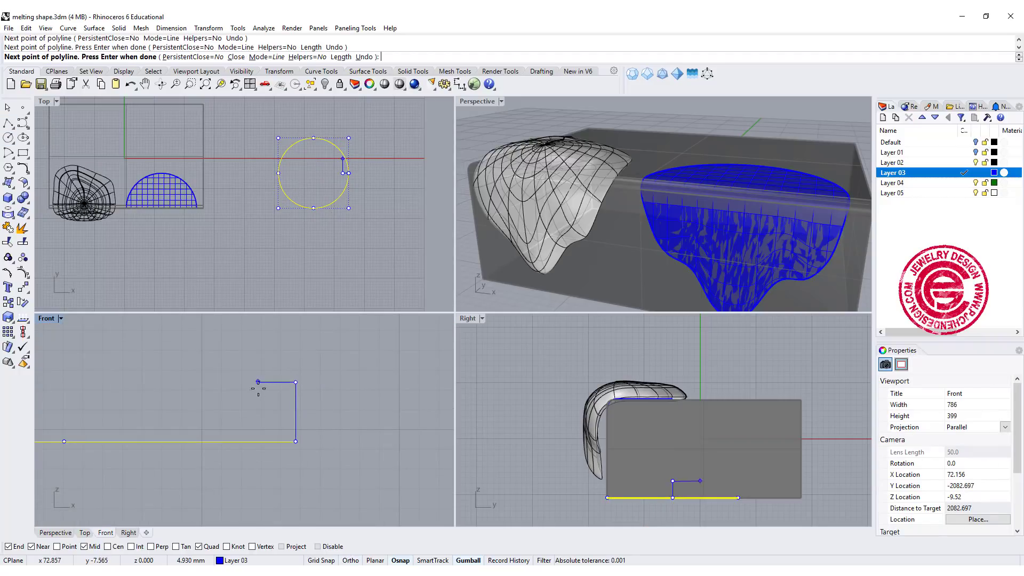
{"action": "left_click", "coordinate": [258, 409]}
{"action": "right_click_drag", "start_coordinate": [142, 402], "coordinate": [285, 369]}
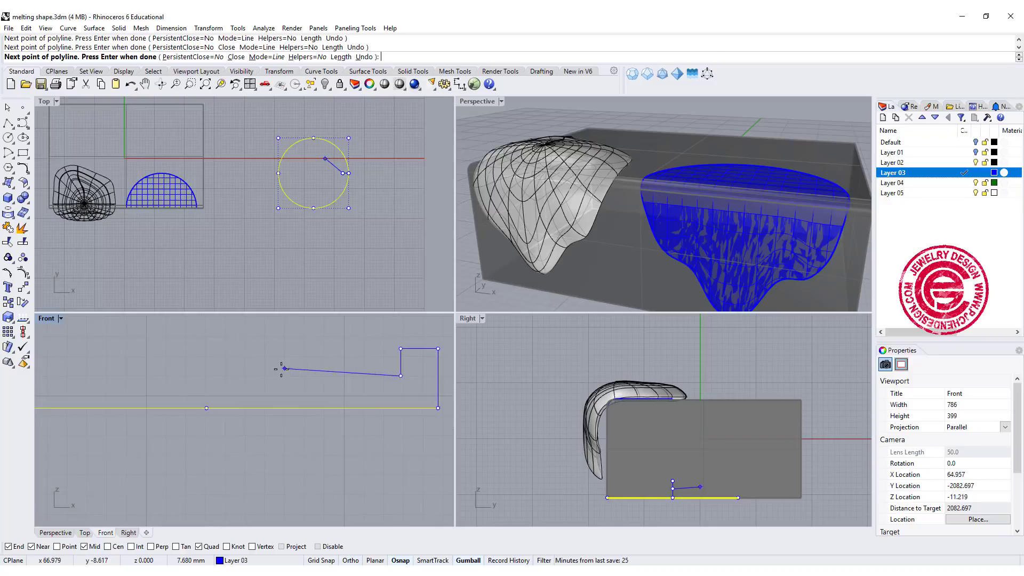
{"action": "key", "text": "F8"}
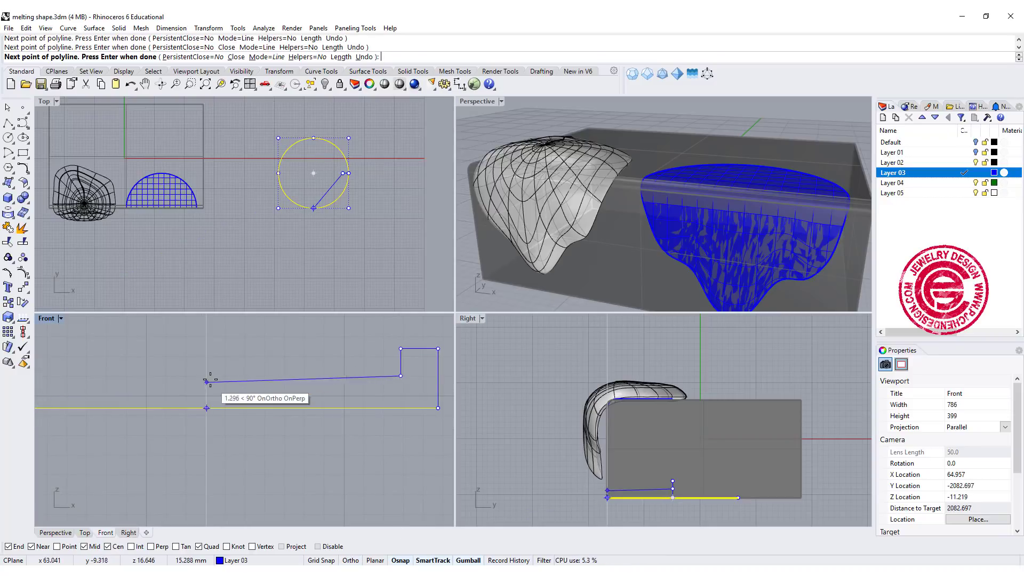
{"action": "left_click", "coordinate": [207, 374]}
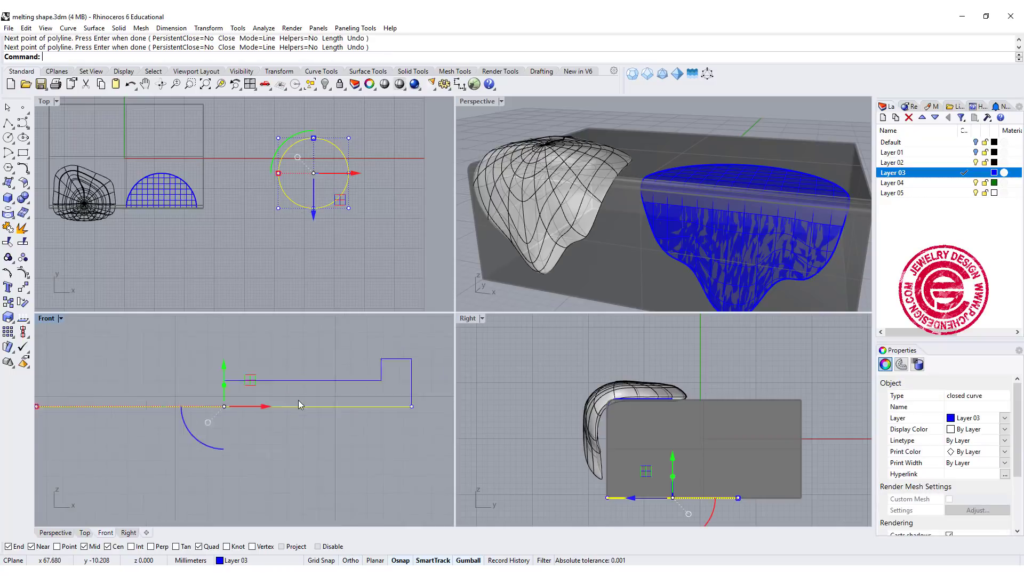
Step: Revolve the stepped polyline profile through a full 360 degrees about a vertical axis at its inner end, starting at angle 0
{"action": "scroll", "coordinate": [298, 405], "scroll_direction": "down", "scroll_amount": 1}
{"action": "scroll", "coordinate": [720, 200], "scroll_direction": "down", "scroll_amount": 7}
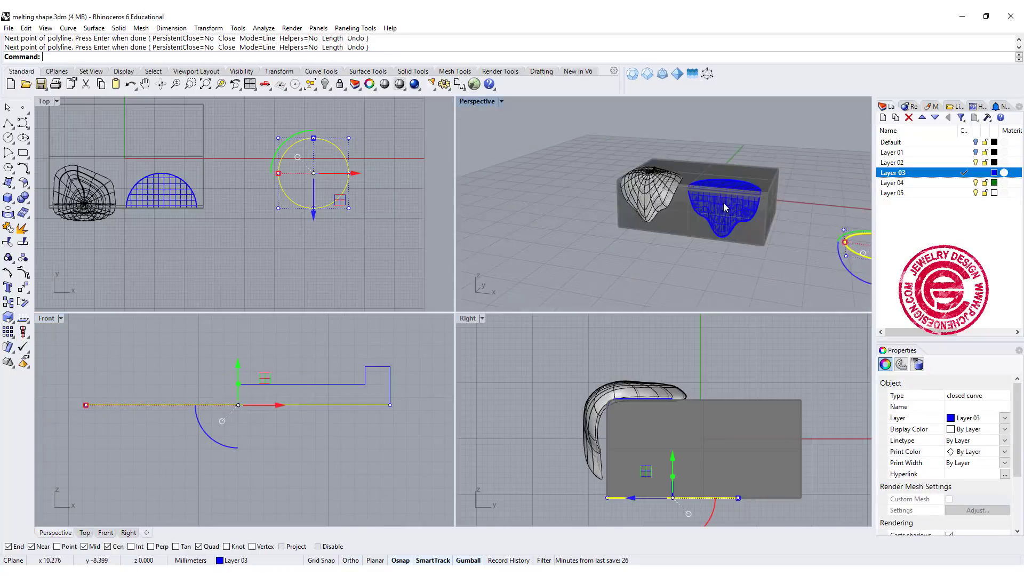
{"action": "right_click_drag", "start_coordinate": [723, 203], "coordinate": [517, 165], "text": "shift"}
{"action": "left_click", "coordinate": [762, 236]}
{"action": "scroll", "coordinate": [715, 225], "scroll_direction": "up", "scroll_amount": 4}
{"action": "right_click_drag", "start_coordinate": [645, 203], "coordinate": [707, 200]}
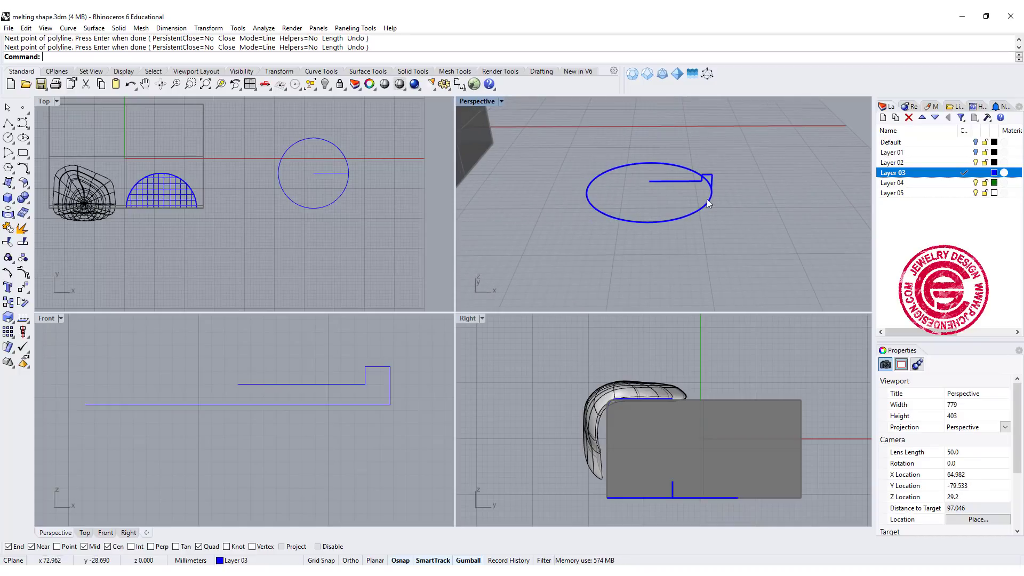
{"action": "double_click", "coordinate": [471, 101]}
{"action": "left_click", "coordinate": [94, 28]}
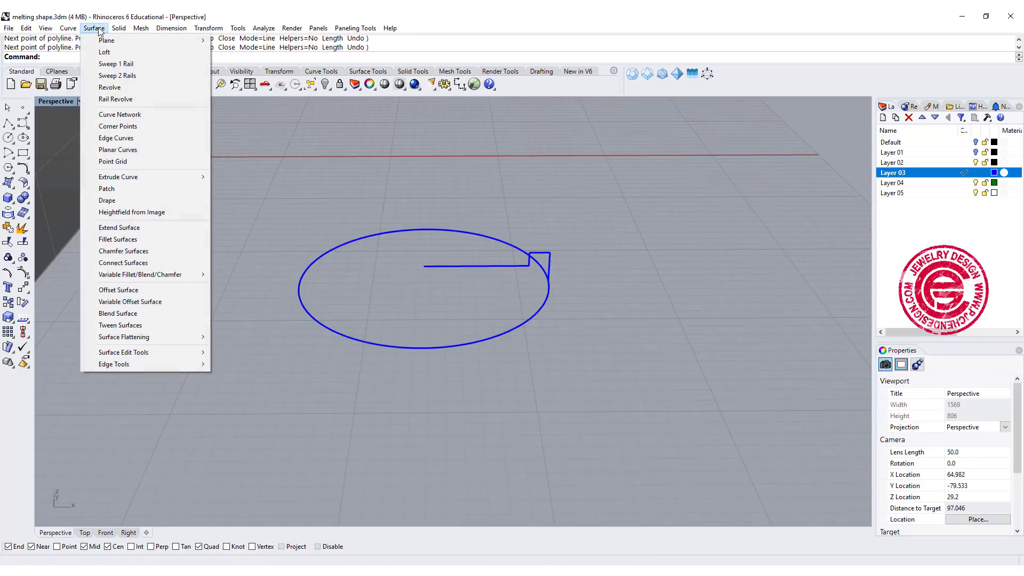
{"action": "left_click", "coordinate": [121, 88]}
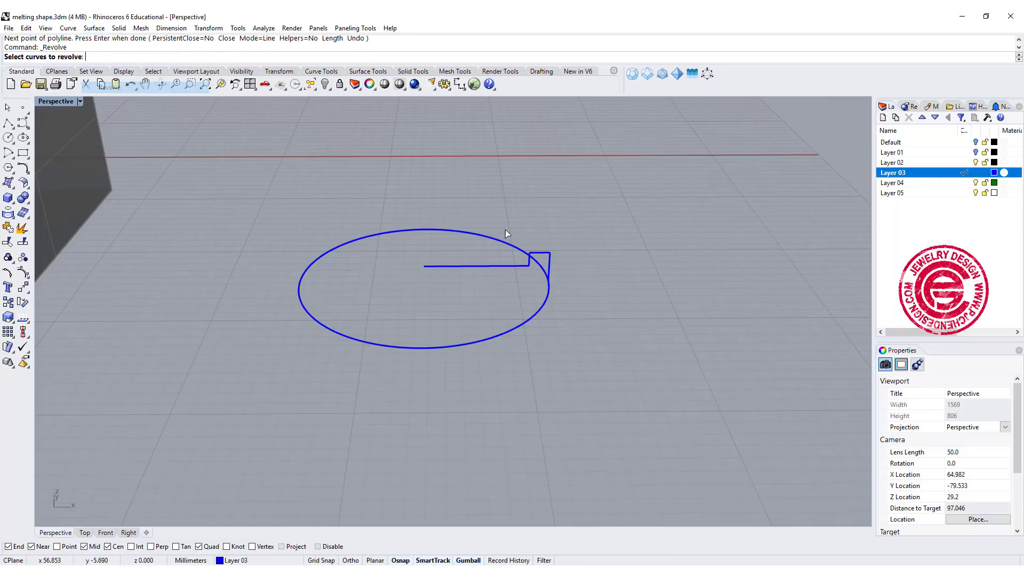
{"action": "left_click", "coordinate": [486, 265]}
{"action": "key", "text": "Return"}
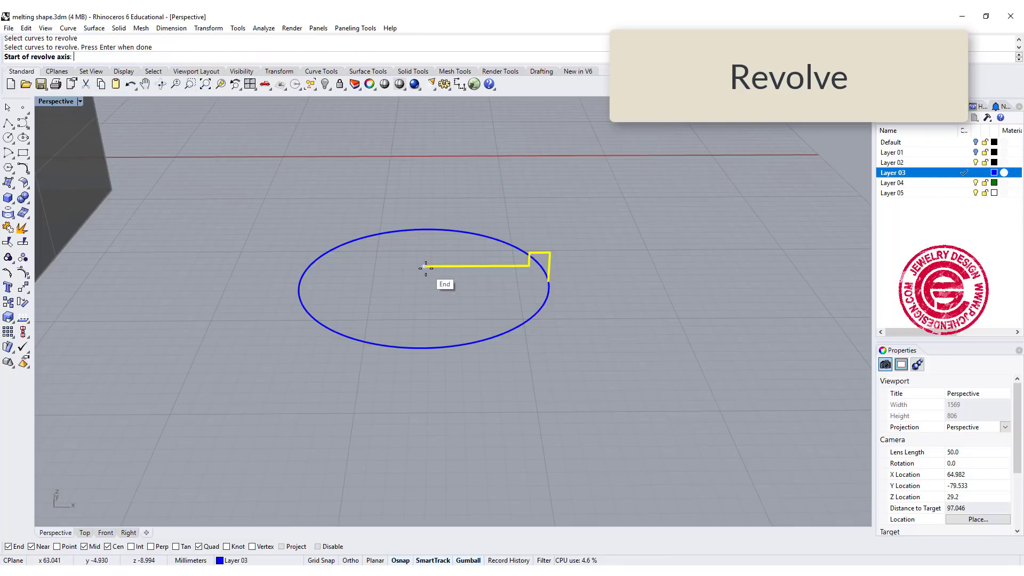
{"action": "left_click", "coordinate": [425, 266]}
{"action": "double_click", "coordinate": [59, 102]}
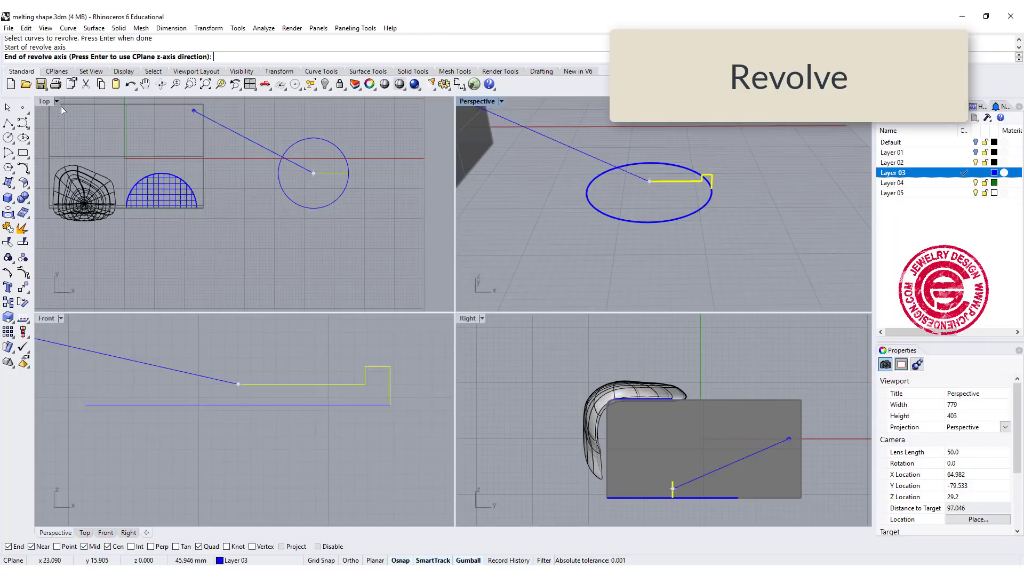
{"action": "left_click", "coordinate": [238, 350]}
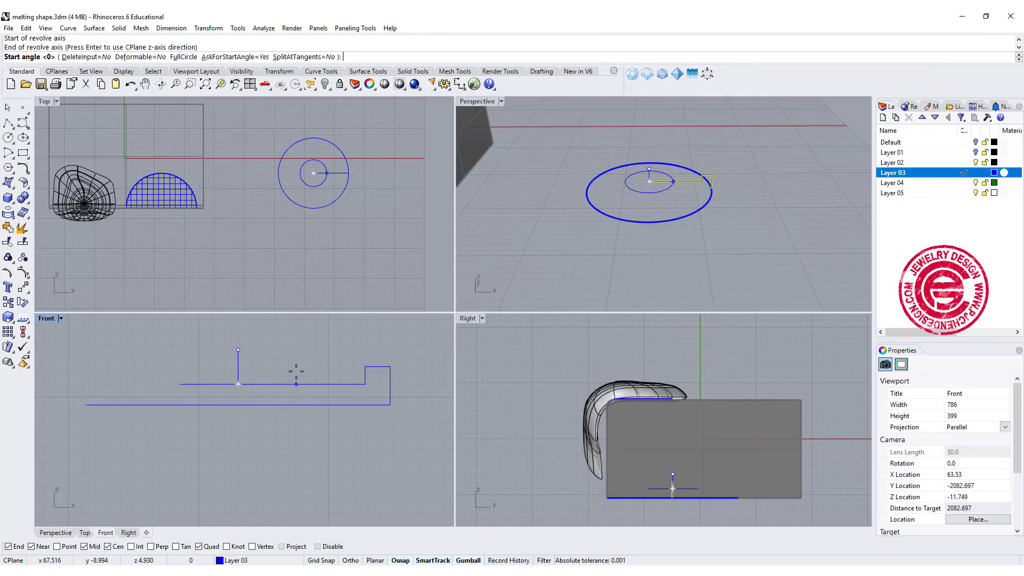
{"action": "key", "text": "Return"}
{"action": "key", "text": "Return"}
Step: Cap the open underside of the revolved polysurface
{"action": "right_click_drag", "start_coordinate": [699, 276], "coordinate": [683, 154]}
{"action": "left_click", "coordinate": [683, 155]}
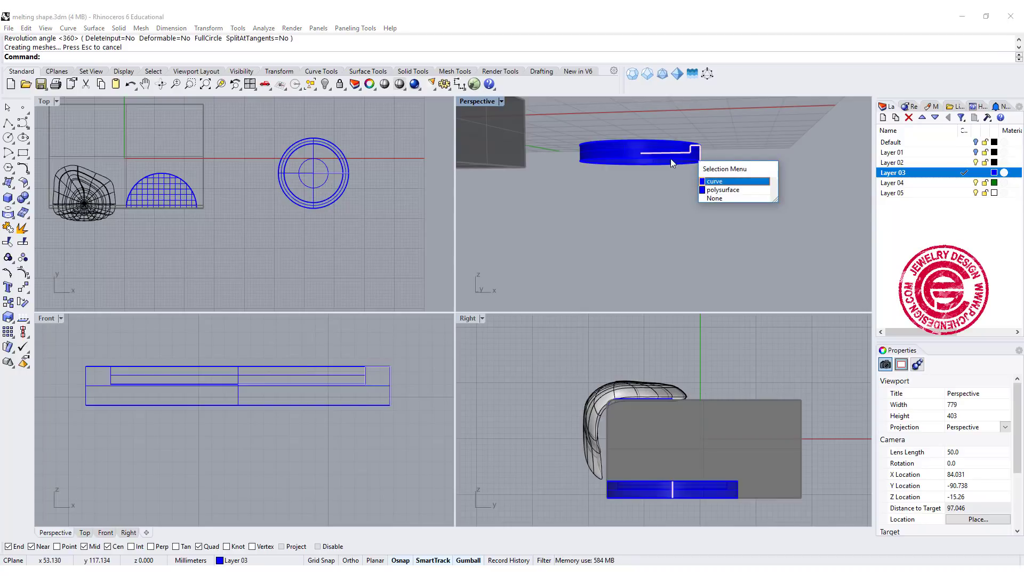
{"action": "left_click", "coordinate": [718, 181]}
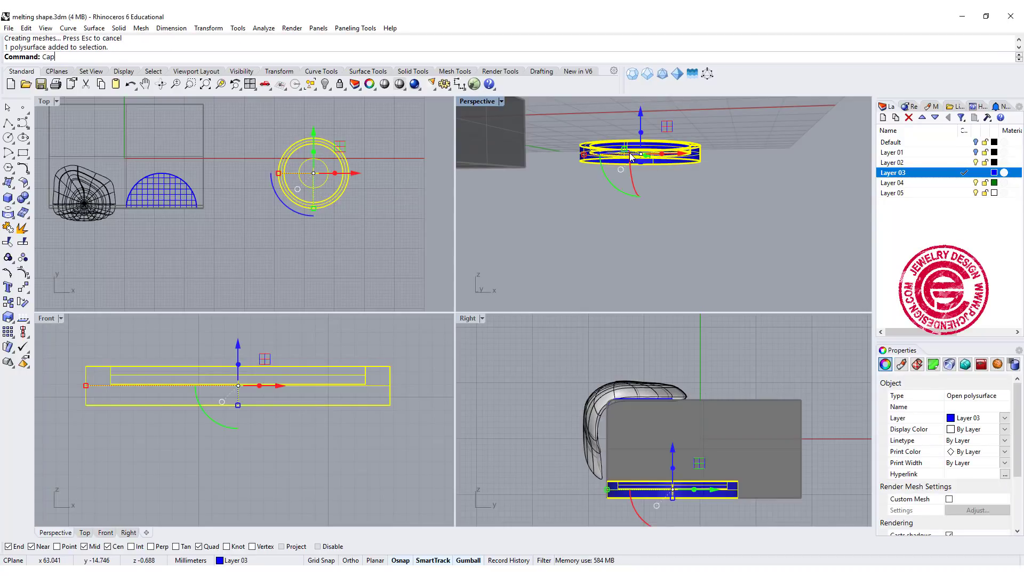
{"action": "key", "text": "Return"}
{"action": "left_click", "coordinate": [751, 193]}
{"action": "right_click_drag", "start_coordinate": [683, 140], "coordinate": [675, 211]}
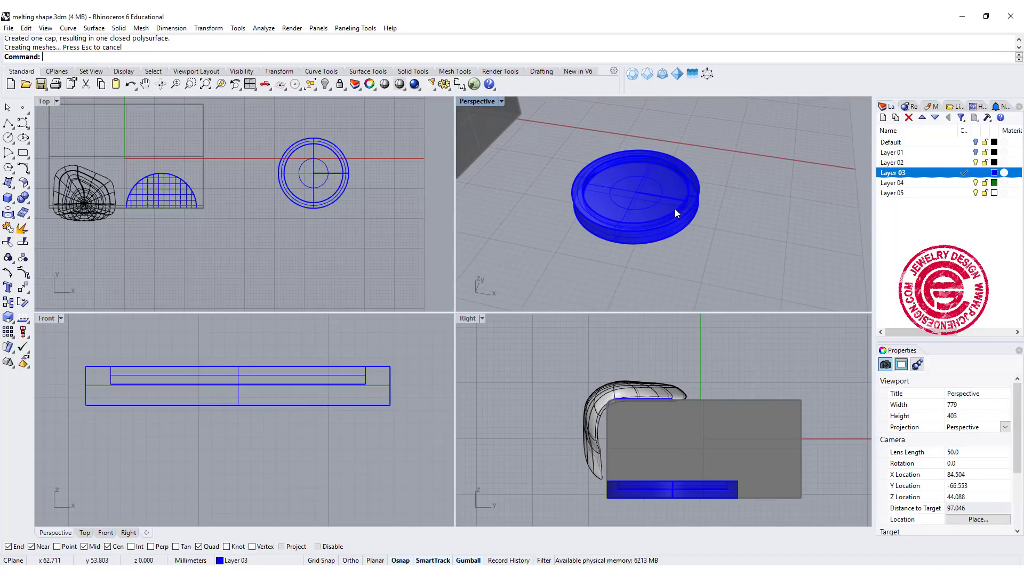
{"action": "scroll", "coordinate": [647, 177], "scroll_direction": "up", "scroll_amount": 4}
{"action": "right_click_drag", "start_coordinate": [646, 177], "coordinate": [711, 222]}
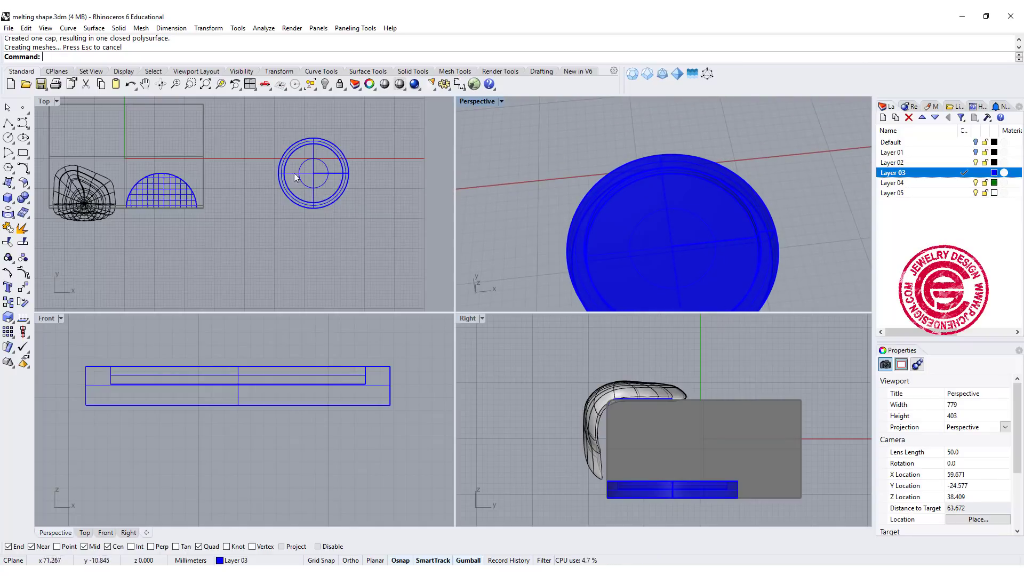
{"action": "scroll", "coordinate": [306, 168], "scroll_direction": "up", "scroll_amount": 8}
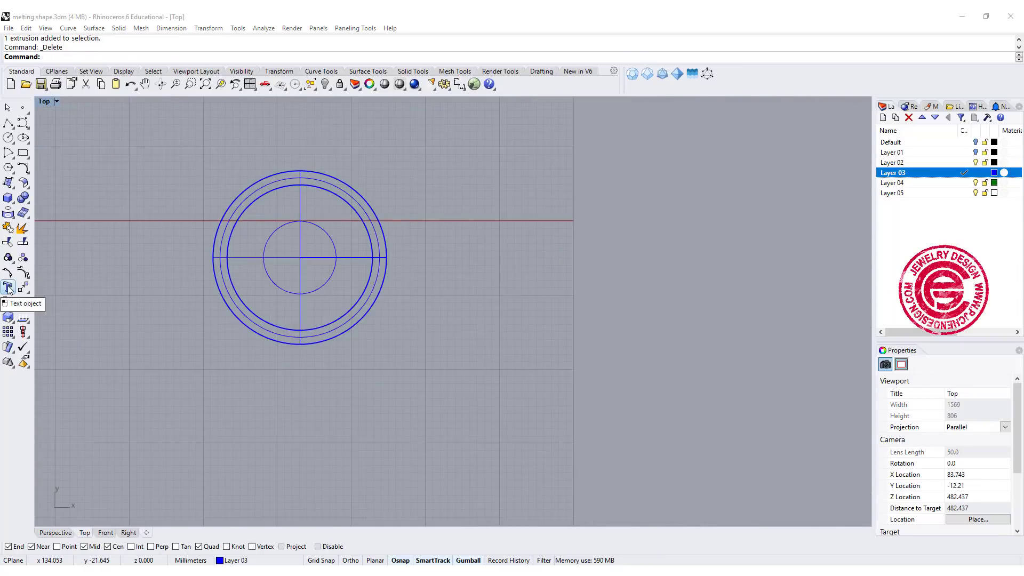
{"action": "left_click", "coordinate": [8, 288]}
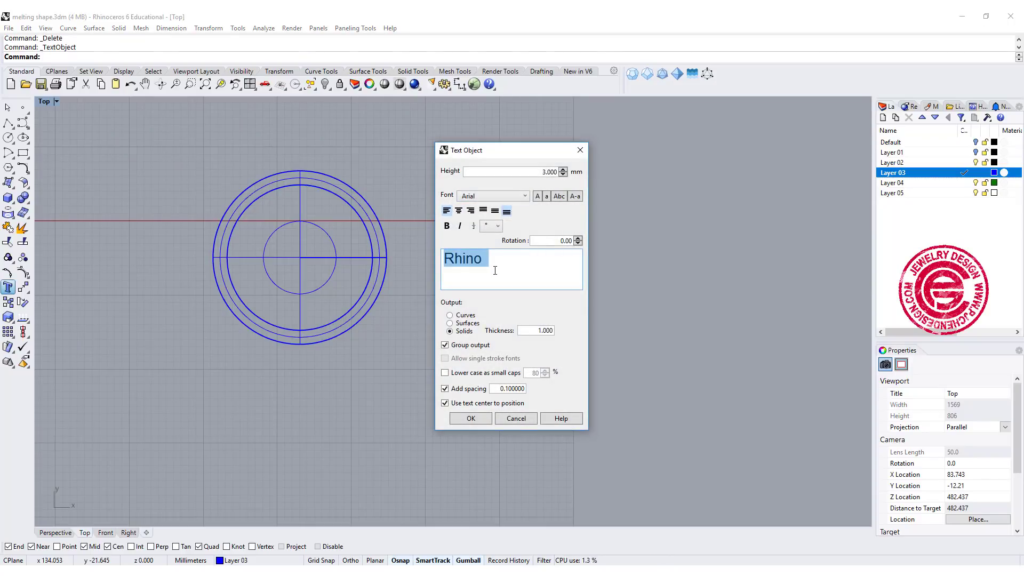
{"action": "type", "text": "1"}
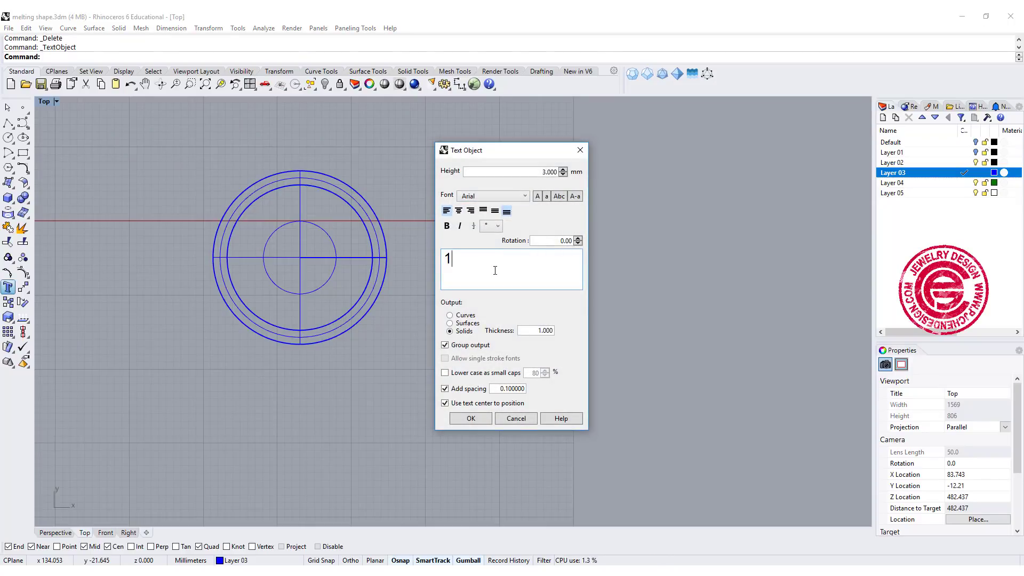
{"action": "type", "text": "234567891"}
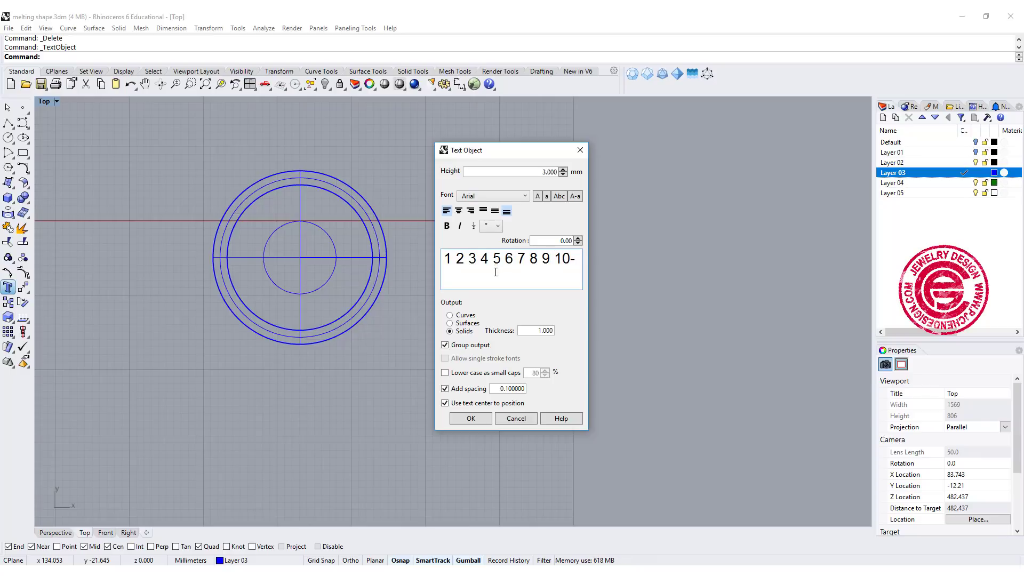
{"action": "key", "text": "BackSpace"}
{"action": "type", "text": "12"}
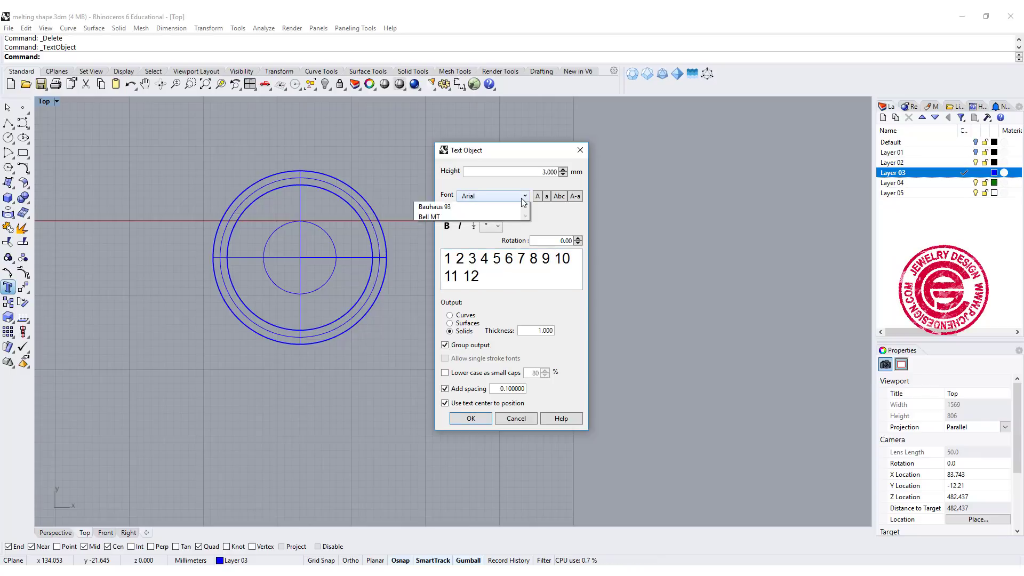
{"action": "left_click", "coordinate": [512, 196]}
{"action": "left_click", "coordinate": [477, 218]}
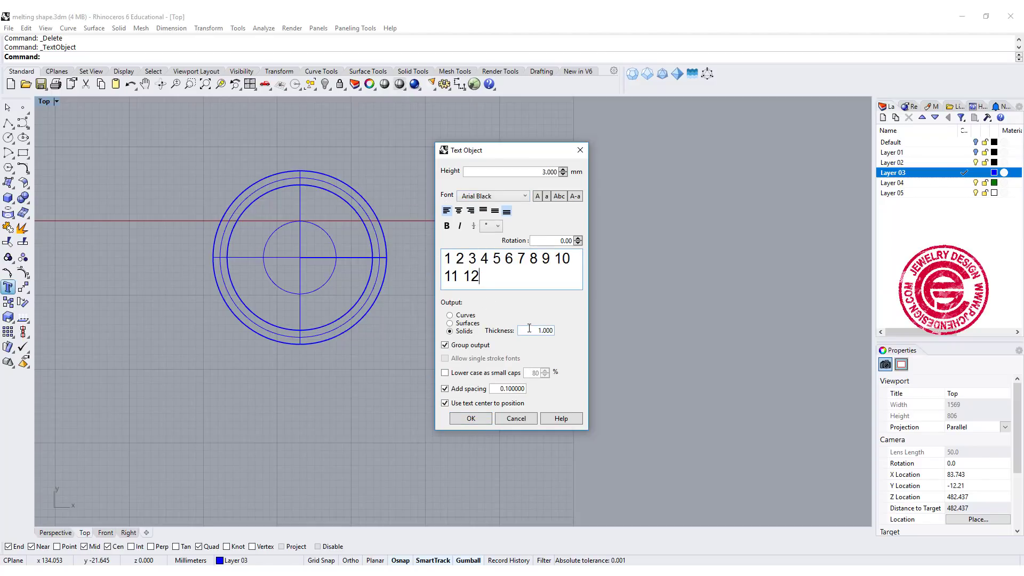
{"action": "left_click", "coordinate": [471, 418]}
{"action": "left_click", "coordinate": [547, 166]}
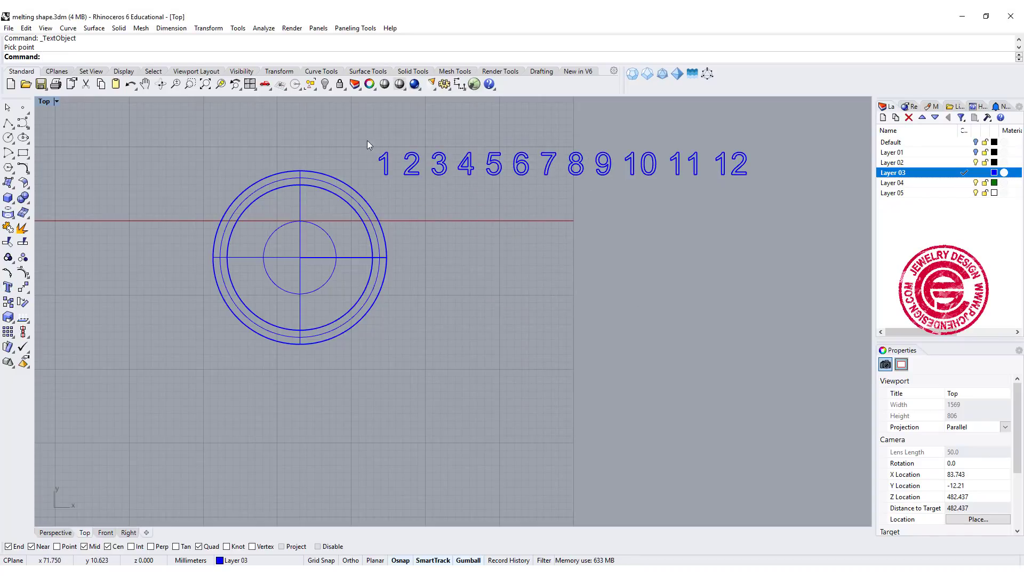
Step: Scale the row of numbers down uniformly to about two-thirds of its size and ungroup it
{"action": "left_click_drag", "start_coordinate": [367, 140], "coordinate": [782, 206]}
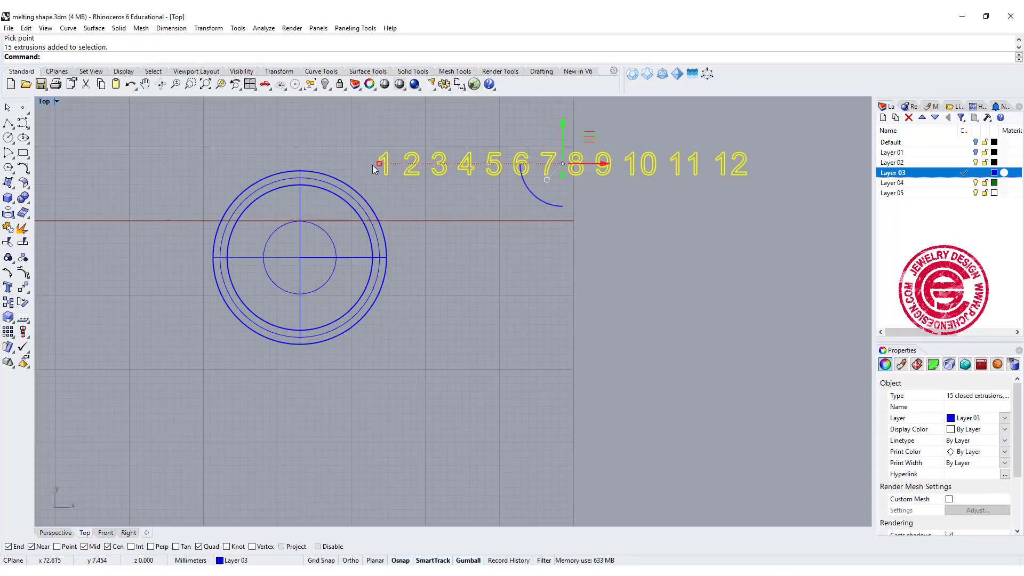
{"action": "left_click_drag", "start_coordinate": [373, 166], "coordinate": [440, 185]}
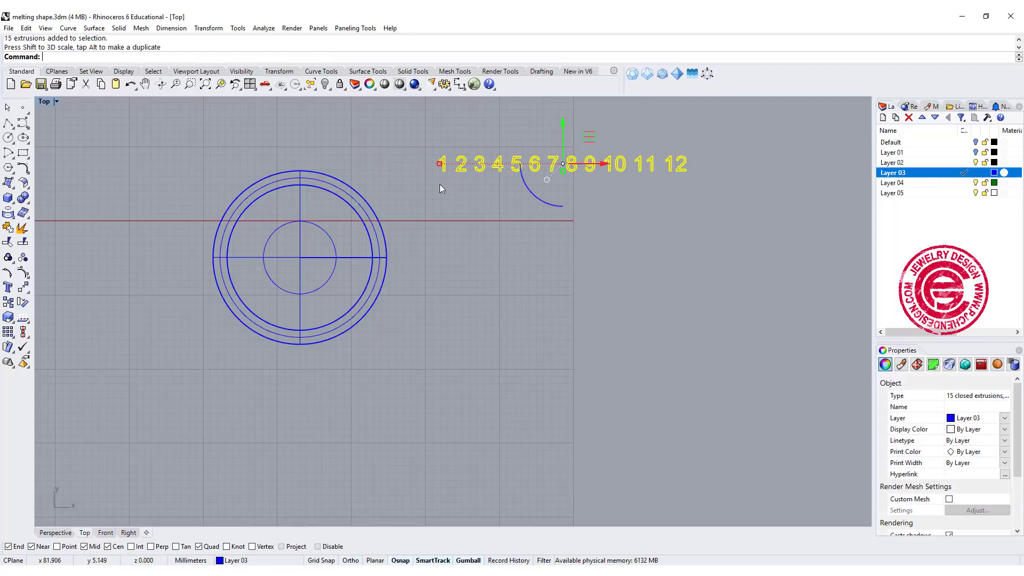
{"action": "left_click", "coordinate": [440, 185]}
{"action": "scroll", "coordinate": [461, 179], "scroll_direction": "up", "scroll_amount": 6}
{"action": "scroll", "coordinate": [463, 196], "scroll_direction": "down", "scroll_amount": 4}
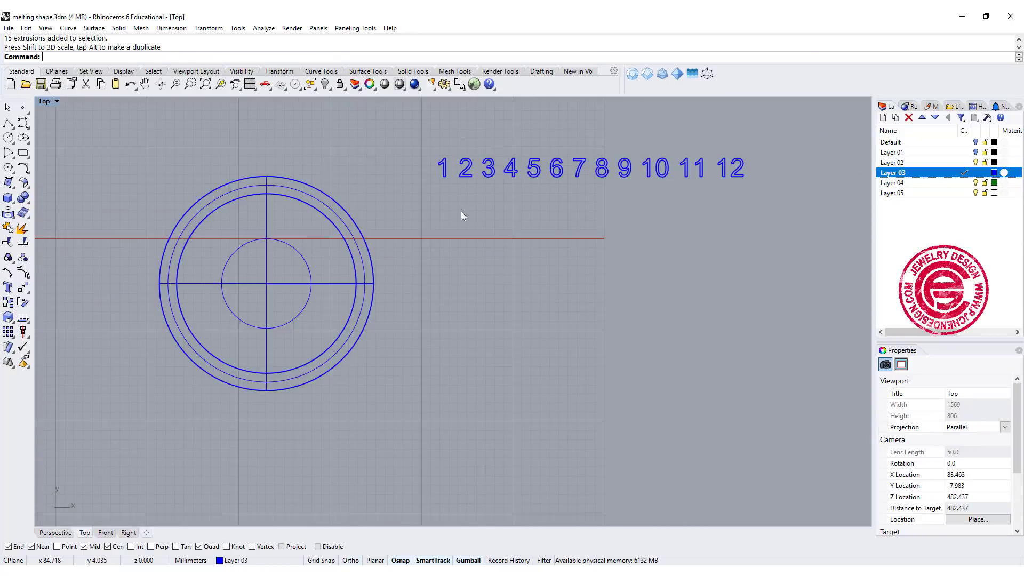
{"action": "left_click", "coordinate": [445, 170]}
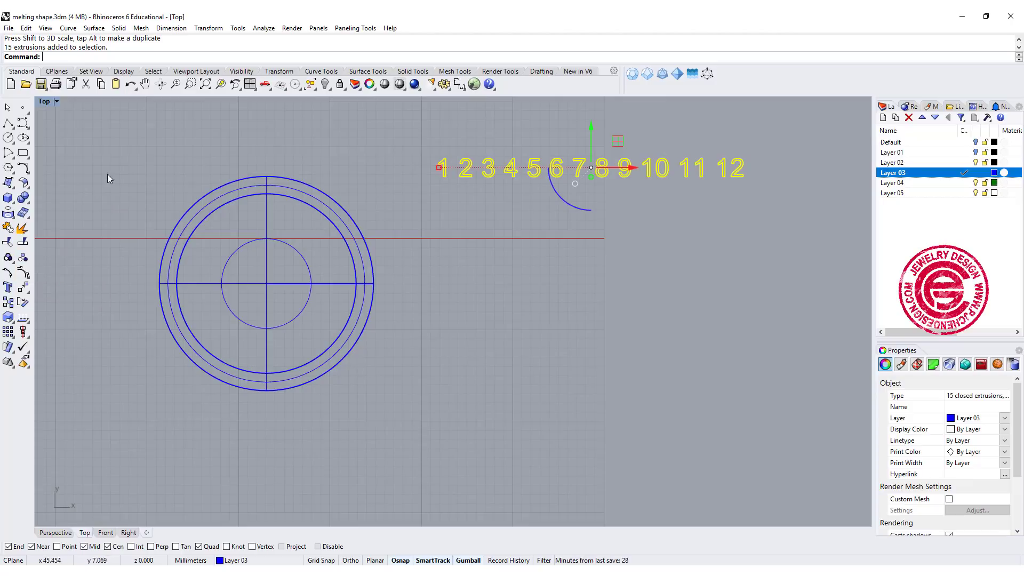
{"action": "key", "text": "ctrl+shift+g"}
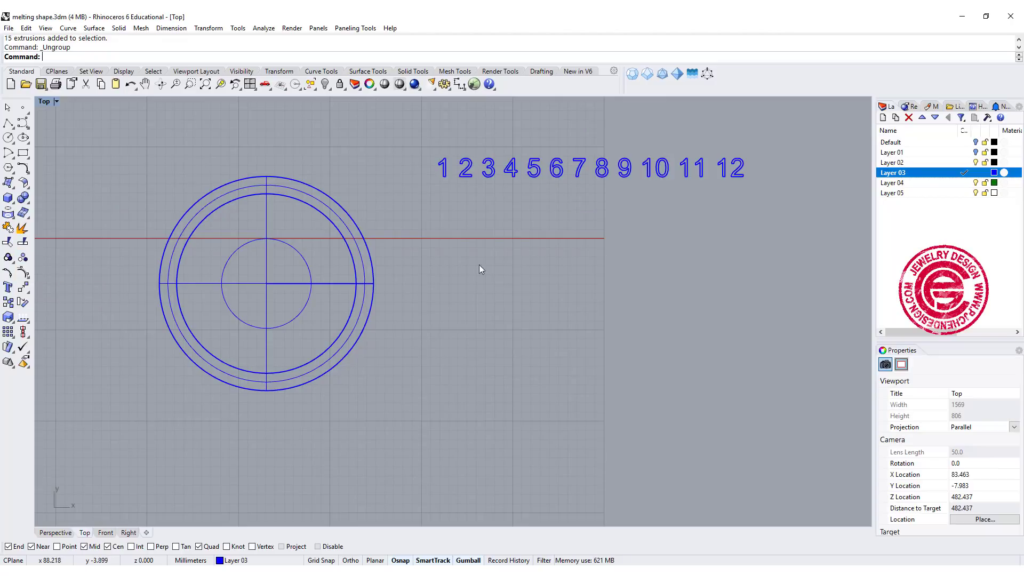
Step: Place a point on the dial's horizontal profile line, just inside the inner rim
{"action": "left_click", "coordinate": [23, 108]}
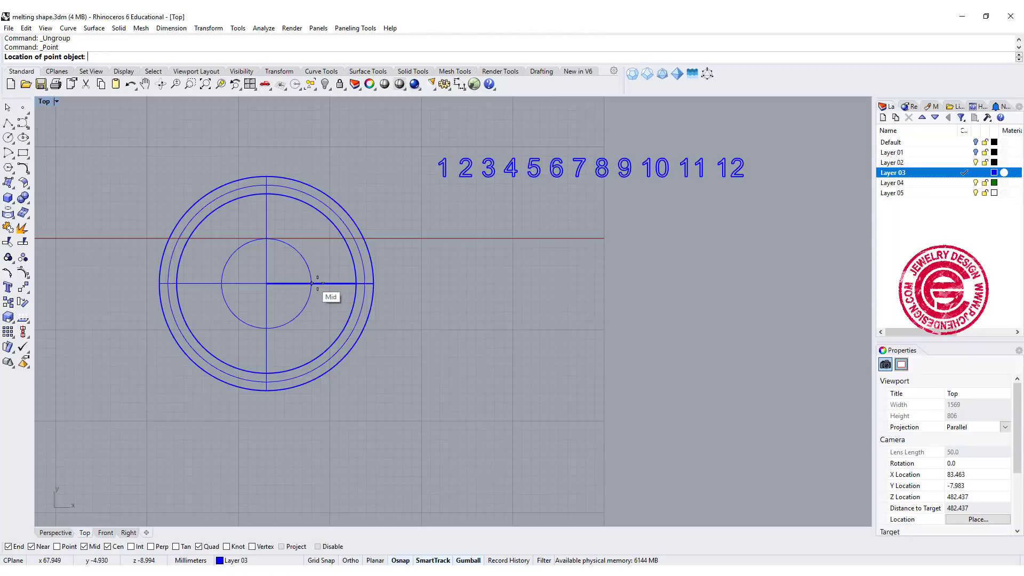
{"action": "scroll", "coordinate": [346, 283], "scroll_direction": "up", "scroll_amount": 3}
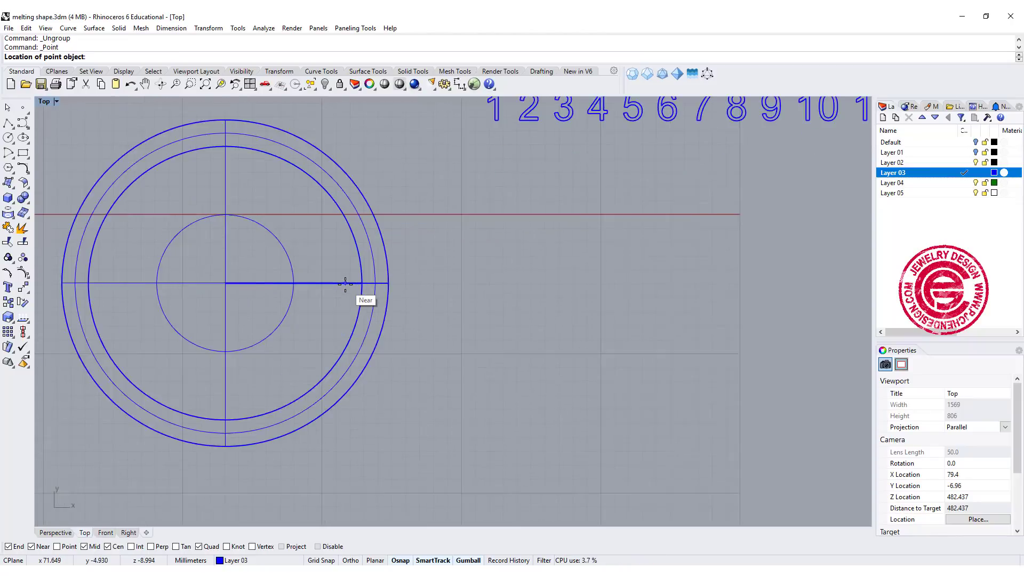
{"action": "left_click", "coordinate": [347, 284]}
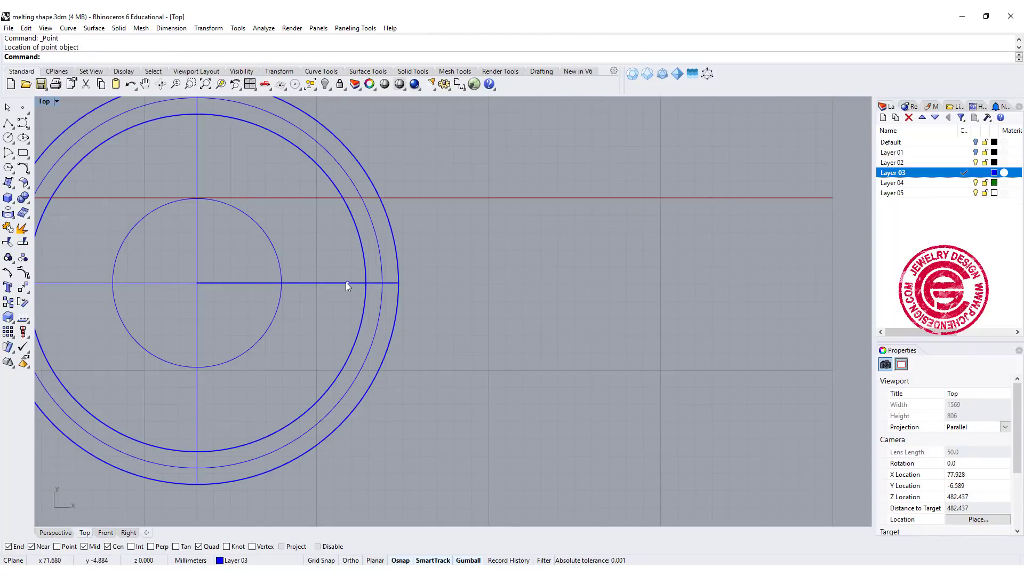
Step: Polar array the point around the dial's centre with 12 items over 360 degrees
{"action": "left_click", "coordinate": [347, 283]}
{"action": "scroll", "coordinate": [343, 298], "scroll_direction": "down", "scroll_amount": 2}
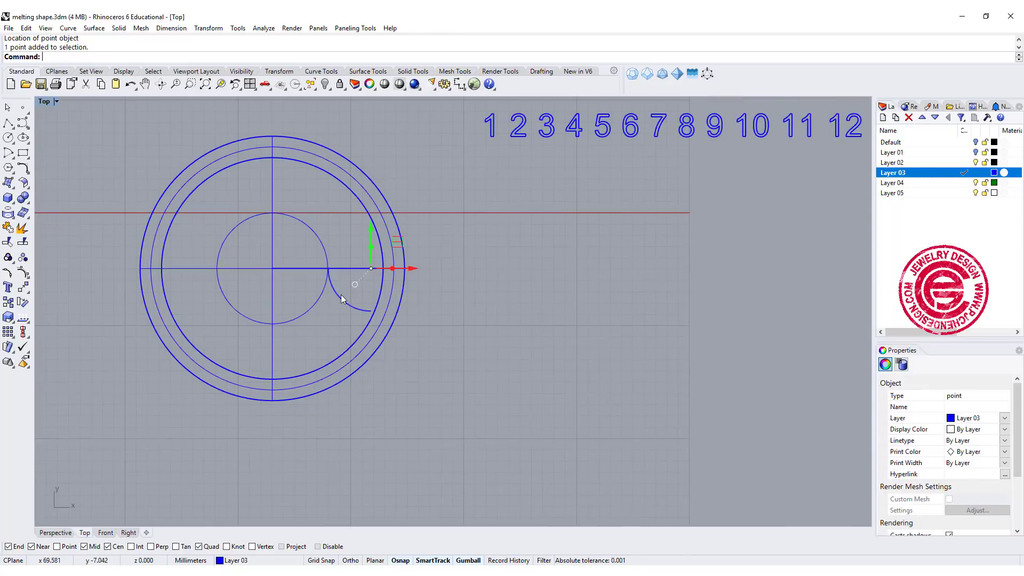
{"action": "left_click", "coordinate": [20, 333]}
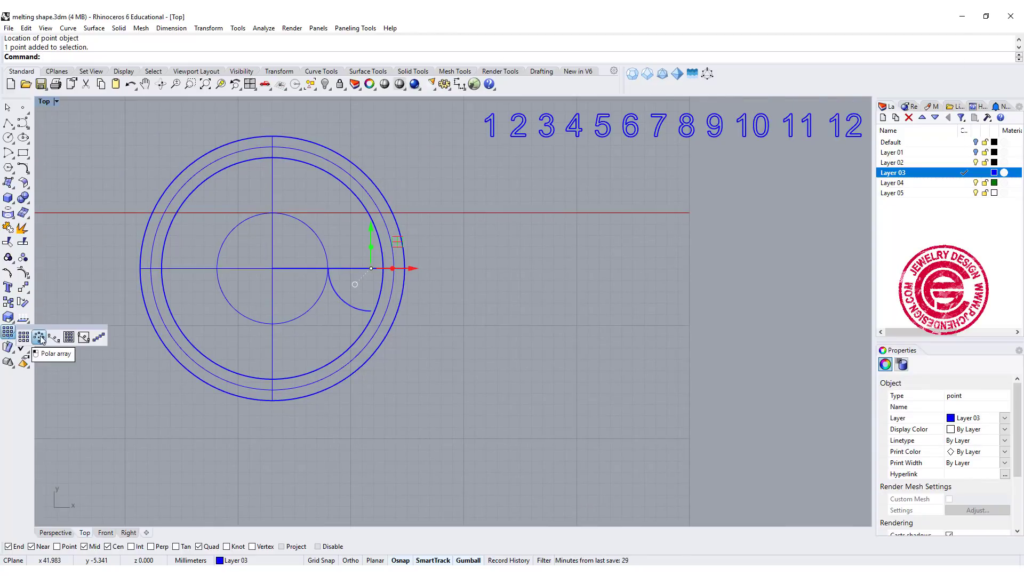
{"action": "left_click", "coordinate": [38, 337]}
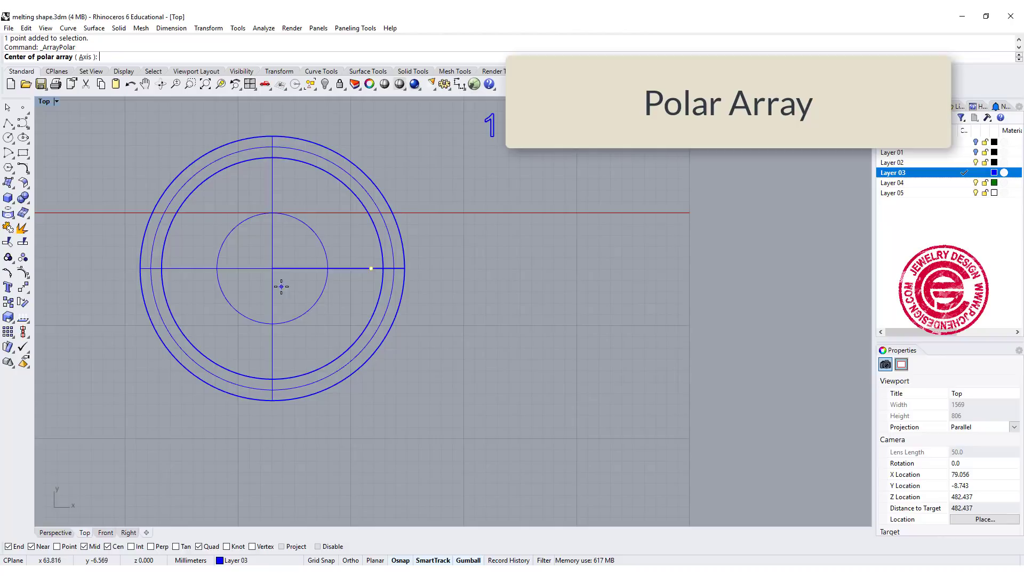
{"action": "left_click", "coordinate": [273, 269]}
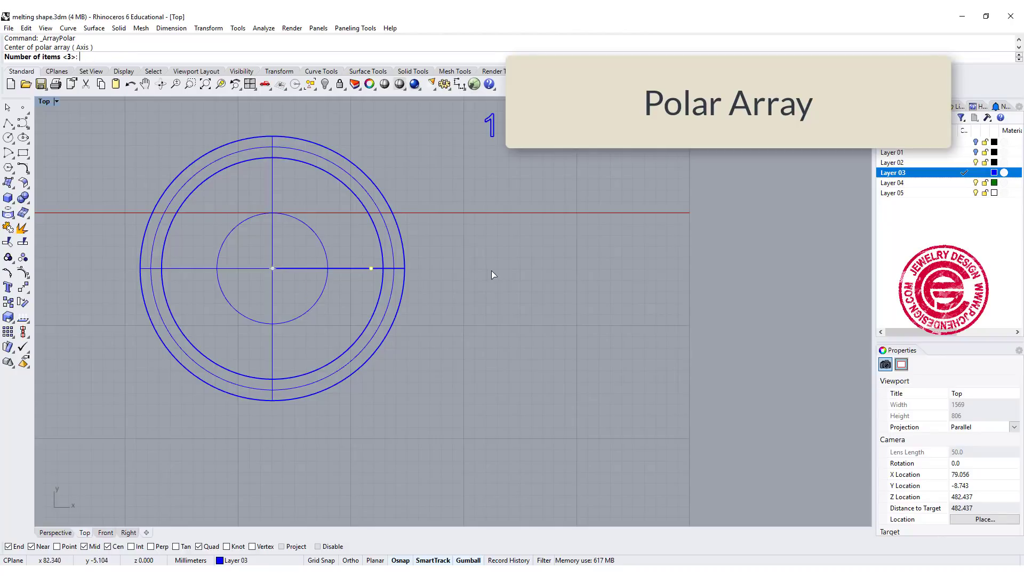
{"action": "type", "text": "12"}
{"action": "key", "text": "Return"}
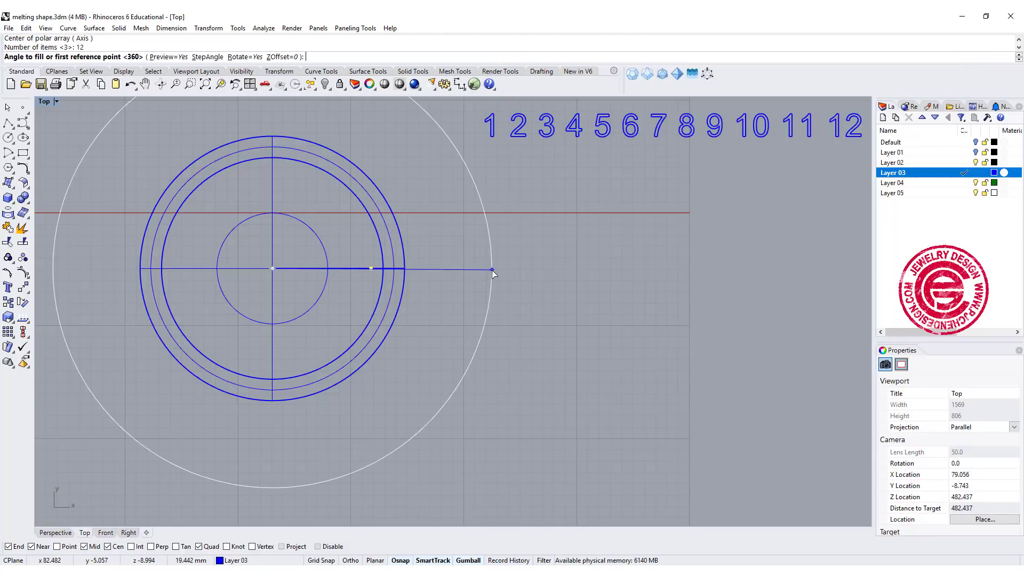
{"action": "key", "text": "Return"}
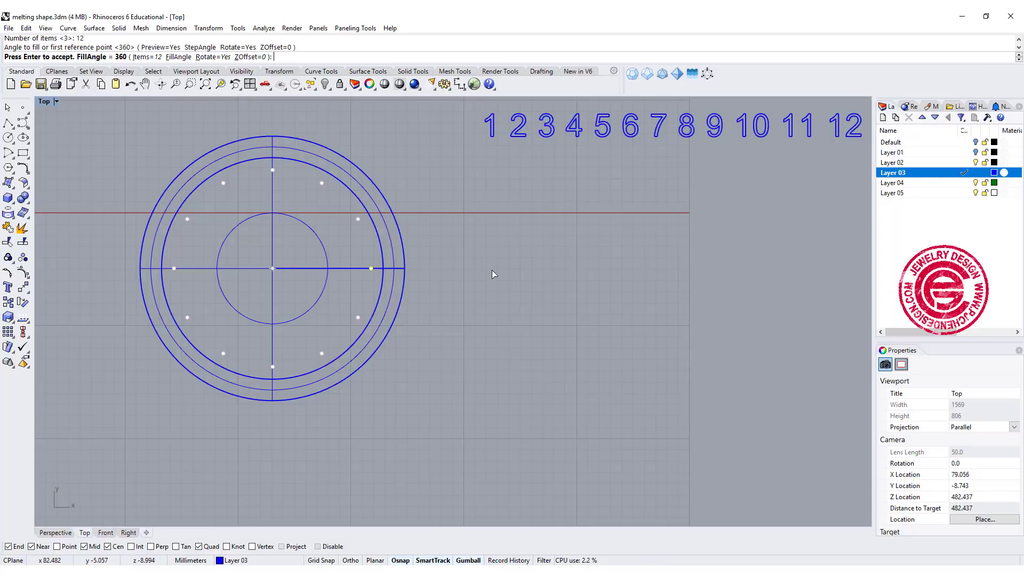
{"action": "key", "text": "Return"}
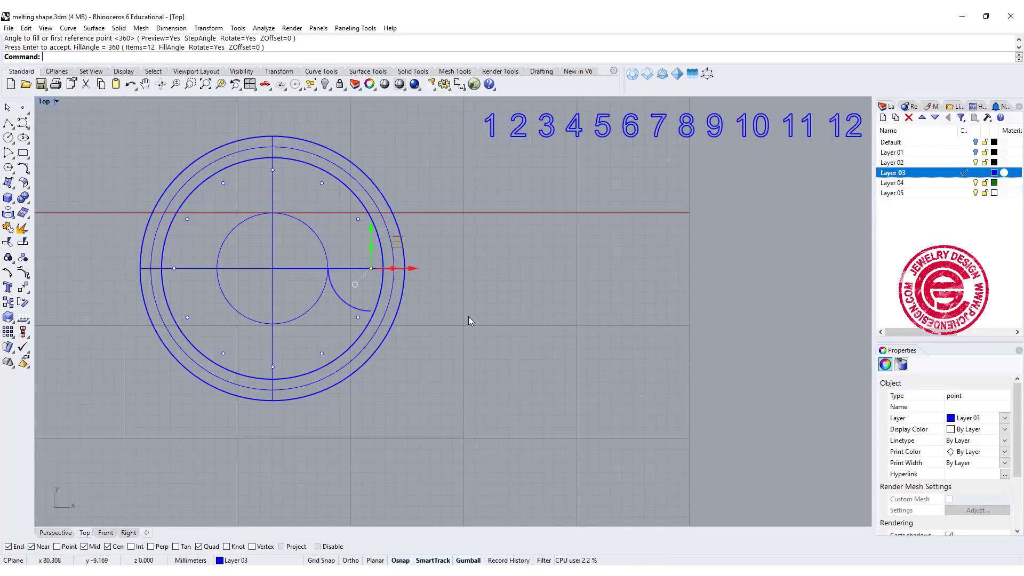
Step: Move the numbers 1 and 2 from the row to their one and two o'clock marker points on the dial
{"action": "left_click", "coordinate": [490, 135]}
{"action": "right_click_drag", "start_coordinate": [487, 162], "coordinate": [499, 202]}
{"action": "left_click_drag", "start_coordinate": [526, 140], "coordinate": [357, 208]}
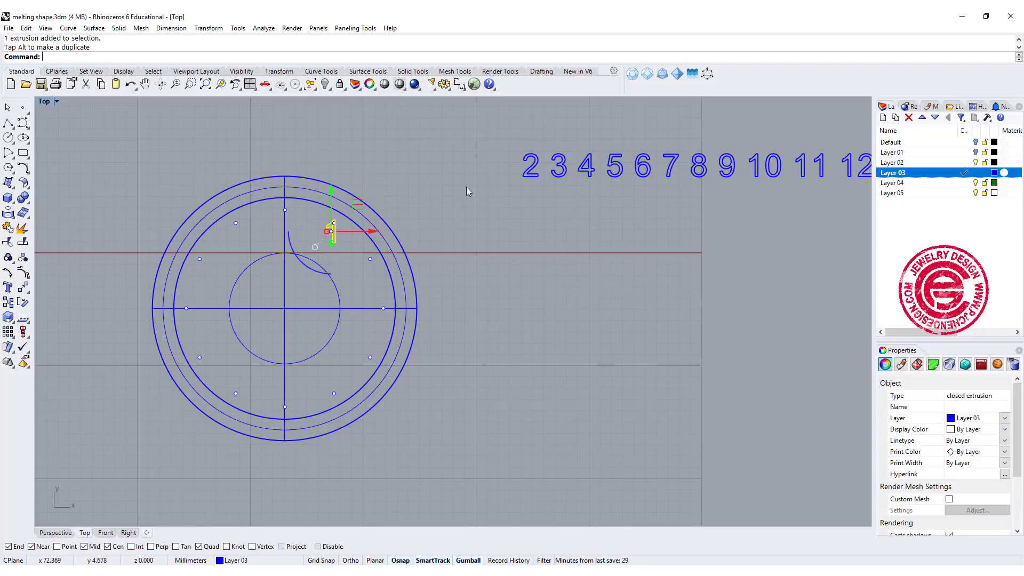
{"action": "left_click", "coordinate": [528, 163]}
{"action": "left_click_drag", "start_coordinate": [528, 162], "coordinate": [396, 236]}
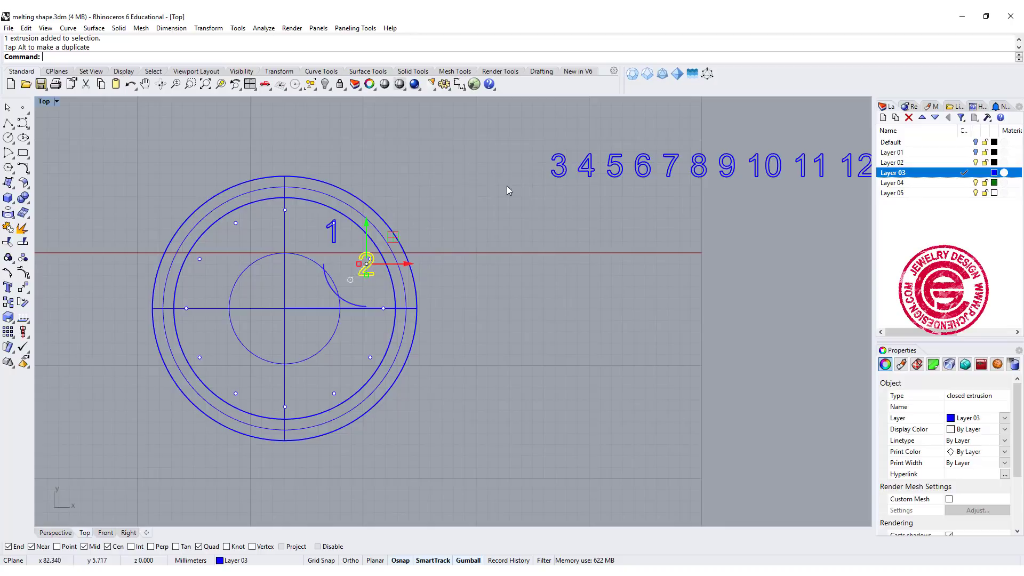
Step: Move the numbers 3, 4, 5 and 6 from the row to their matching marker points on the dial
{"action": "left_click", "coordinate": [556, 164]}
{"action": "left_click_drag", "start_coordinate": [555, 165], "coordinate": [400, 285]}
{"action": "left_click", "coordinate": [586, 166]}
{"action": "left_click_drag", "start_coordinate": [586, 166], "coordinate": [397, 330]}
{"action": "left_click", "coordinate": [615, 166]}
{"action": "left_click_drag", "start_coordinate": [615, 166], "coordinate": [361, 361]}
{"action": "left_click", "coordinate": [643, 166]}
{"action": "left_click_drag", "start_coordinate": [643, 166], "coordinate": [311, 375]}
Step: Place the numbers 7, 8 and 9 from the row at their marker points on the dial
{"action": "left_click", "coordinate": [671, 163]}
{"action": "left_click", "coordinate": [673, 163]}
{"action": "left_click_drag", "start_coordinate": [694, 148], "coordinate": [263, 360]}
{"action": "right_click_drag", "start_coordinate": [667, 133], "coordinate": [563, 134]}
{"action": "left_click_drag", "start_coordinate": [565, 133], "coordinate": [802, 192]}
{"action": "left_click_drag", "start_coordinate": [704, 138], "coordinate": [441, 255]}
{"action": "right_click_drag", "start_coordinate": [441, 255], "coordinate": [682, 165]}
{"action": "left_click", "coordinate": [580, 187]}
{"action": "left_click_drag", "start_coordinate": [599, 165], "coordinate": [354, 193]}
Step: Move the numbers 10, 11 and 12 from the row to the remaining marker points on the dial
{"action": "left_click", "coordinate": [608, 189]}
{"action": "left_click", "coordinate": [646, 203]}
{"action": "left_click_drag", "start_coordinate": [649, 209], "coordinate": [630, 189]}
{"action": "left_click_drag", "start_coordinate": [669, 169], "coordinate": [373, 156]}
{"action": "left_click", "coordinate": [715, 163]}
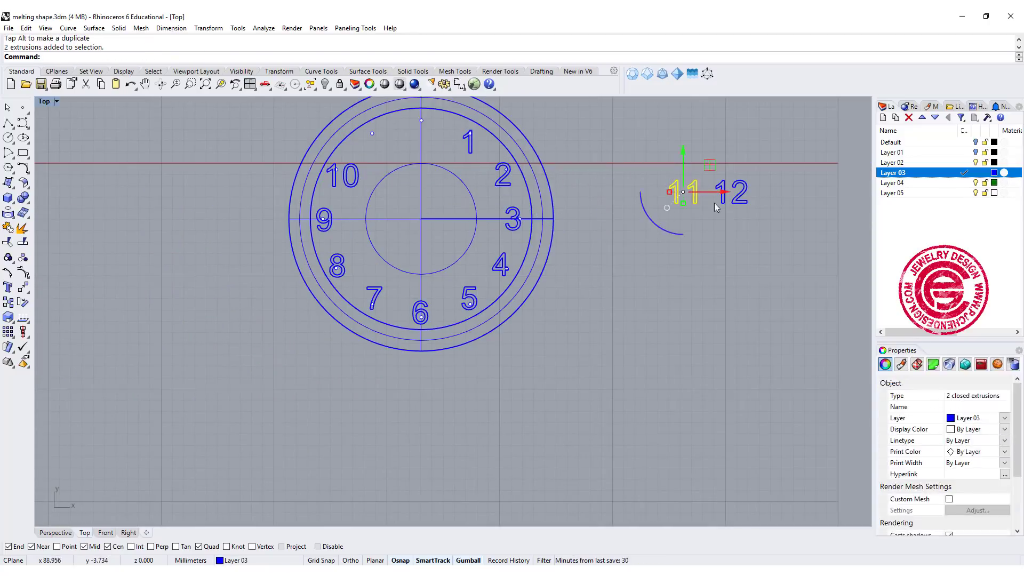
{"action": "left_click_drag", "start_coordinate": [716, 163], "coordinate": [402, 112]}
{"action": "left_click", "coordinate": [762, 162]}
{"action": "left_click_drag", "start_coordinate": [762, 163], "coordinate": [448, 96]}
{"action": "left_click", "coordinate": [429, 184]}
{"action": "right_click_drag", "start_coordinate": [421, 187], "coordinate": [387, 210]}
{"action": "scroll", "coordinate": [375, 235], "scroll_direction": "up", "scroll_amount": 2}
{"action": "right_click_drag", "start_coordinate": [402, 261], "coordinate": [386, 291]}
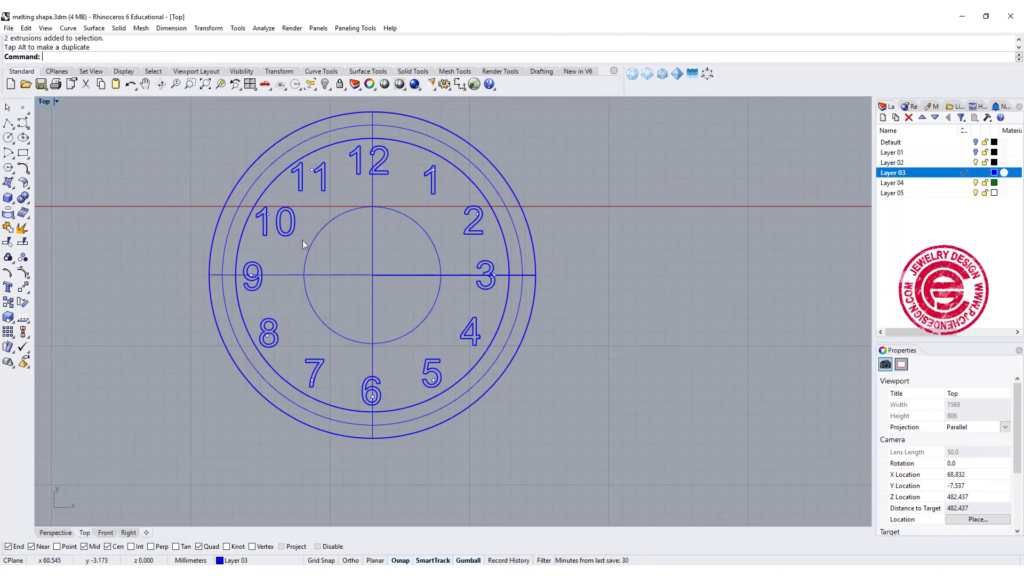
Step: Draw a long, thin box with a roughly square cross-section beside the dial to serve as a clock hand
{"action": "left_click", "coordinate": [6, 198]}
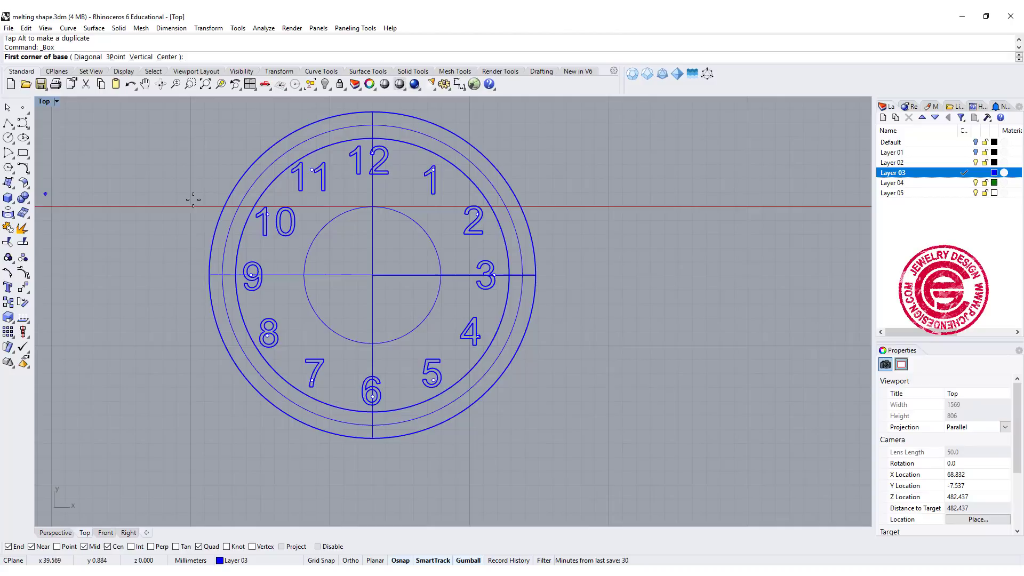
{"action": "left_click", "coordinate": [137, 179]}
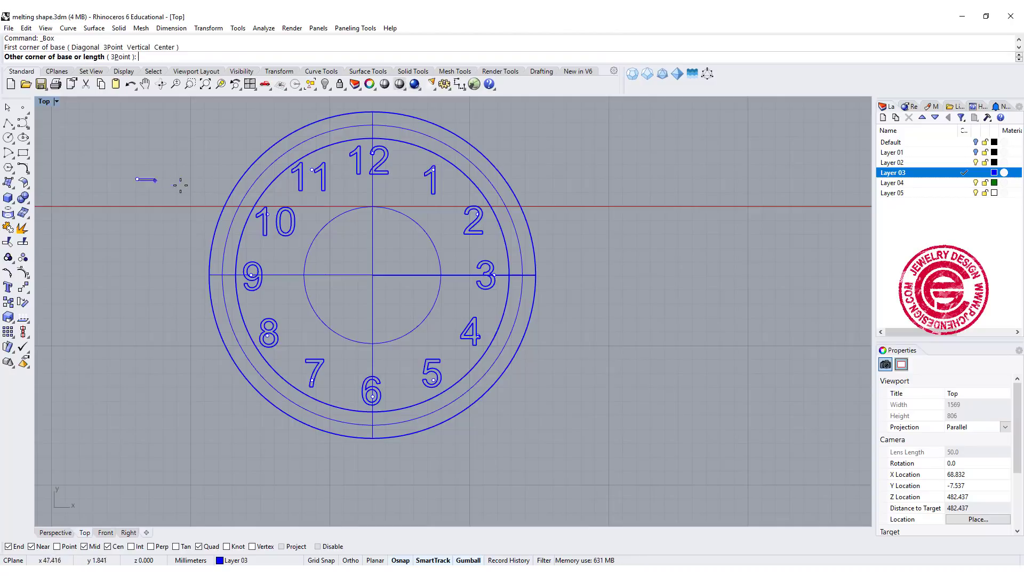
{"action": "left_click", "coordinate": [221, 189]}
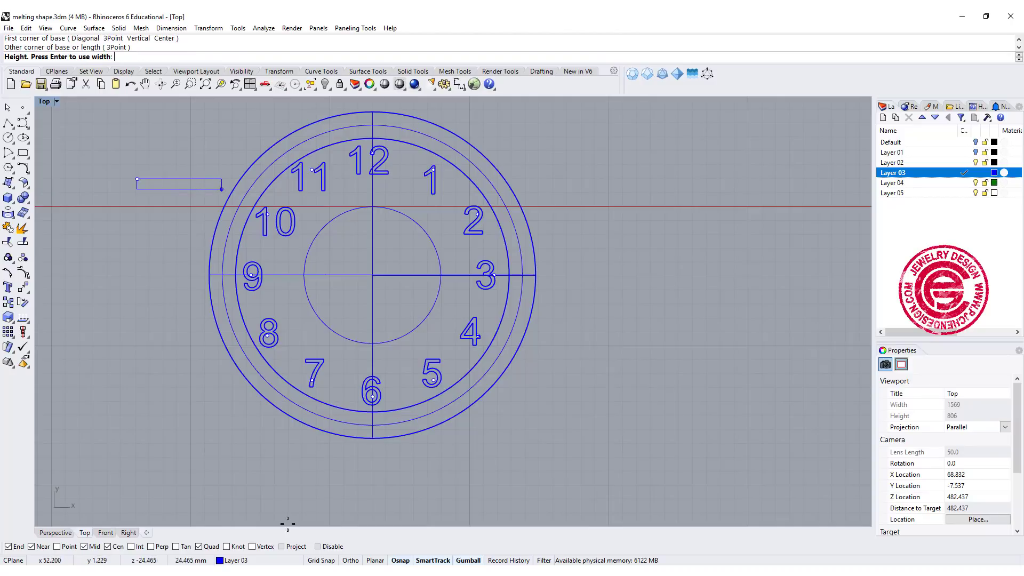
{"action": "double_click", "coordinate": [45, 102]}
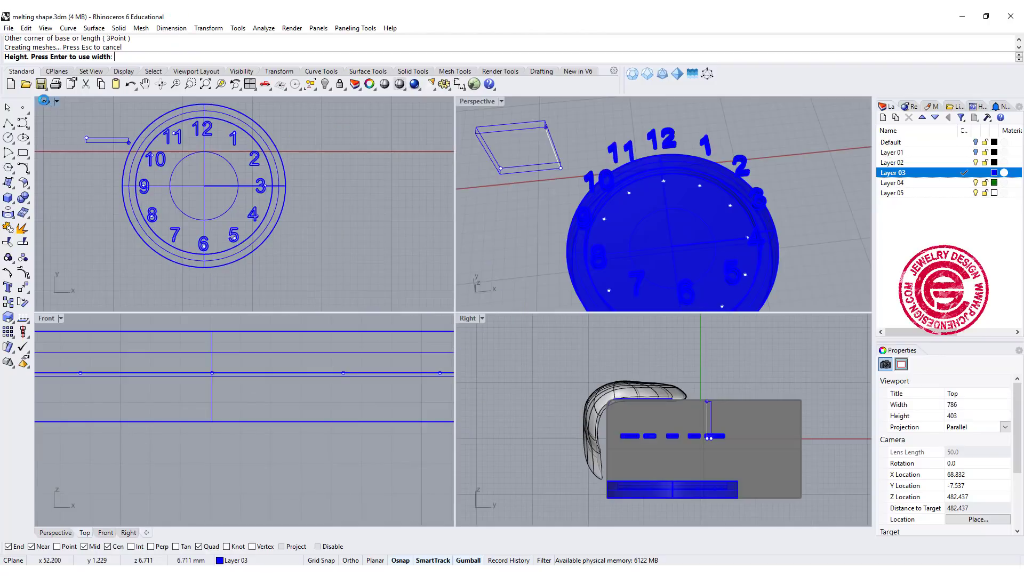
{"action": "scroll", "coordinate": [726, 457], "scroll_direction": "up", "scroll_amount": 5}
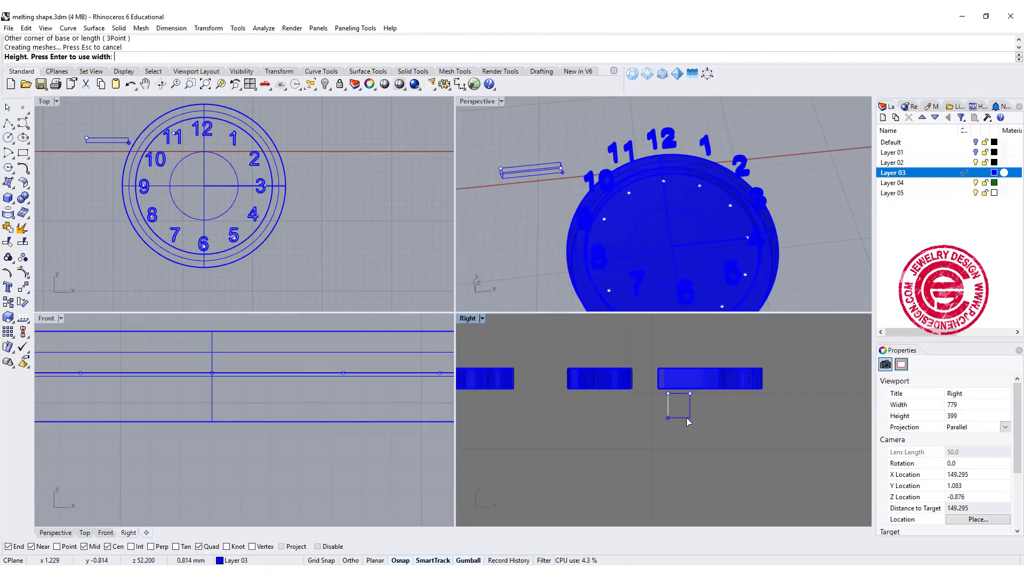
{"action": "left_click", "coordinate": [693, 414]}
Step: Move the thin box onto the dial's horizontal centre line so one end extends past the centre
{"action": "left_click", "coordinate": [678, 407]}
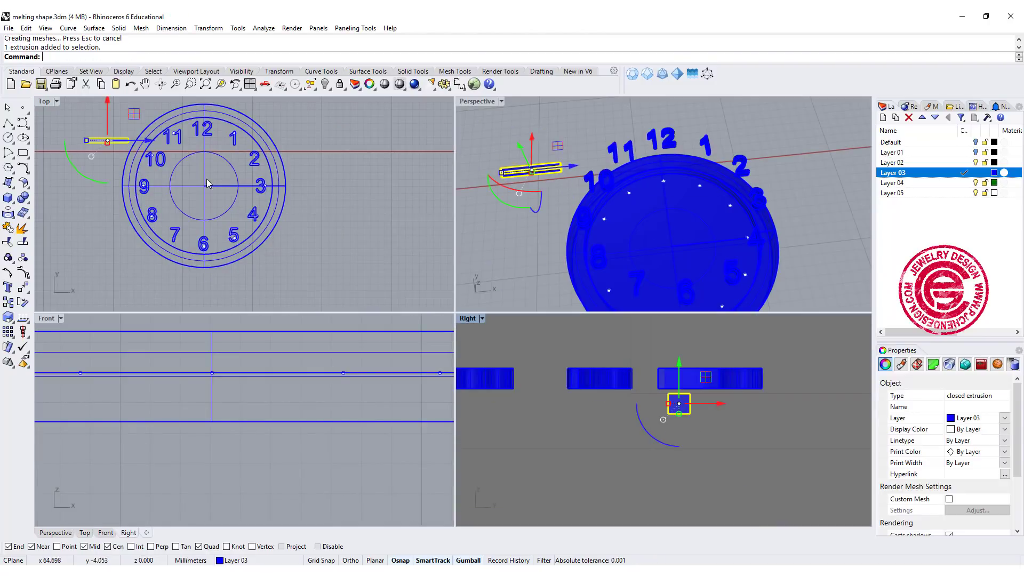
{"action": "scroll", "coordinate": [183, 192], "scroll_direction": "up", "scroll_amount": 3}
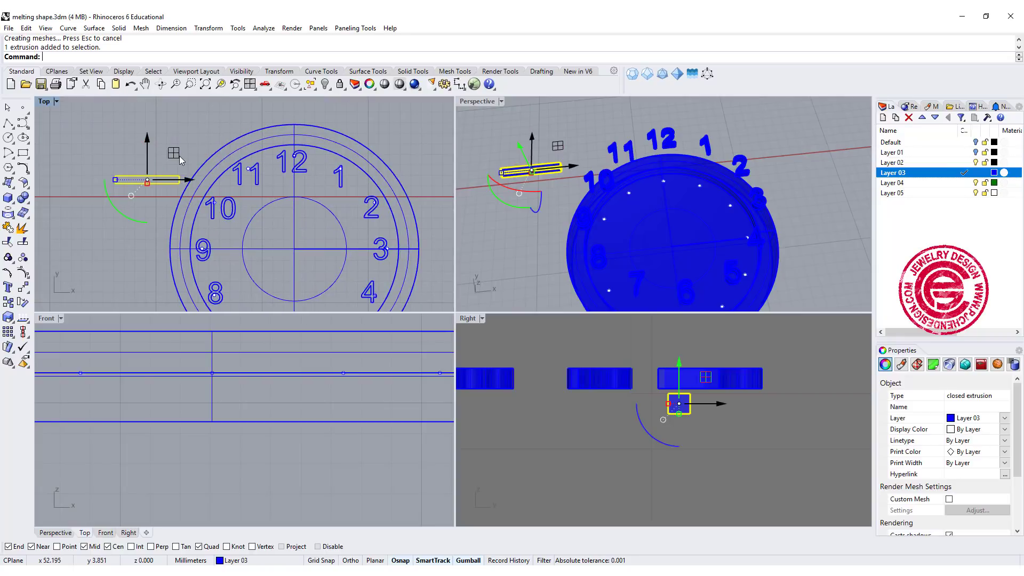
{"action": "left_click_drag", "start_coordinate": [179, 156], "coordinate": [304, 225]}
{"action": "scroll", "coordinate": [275, 244], "scroll_direction": "up", "scroll_amount": 3}
Step: Paste a copy of the thin box in place and lengthen it to about 1.6 times for the long hand
{"action": "key", "text": "ctrl+v"}
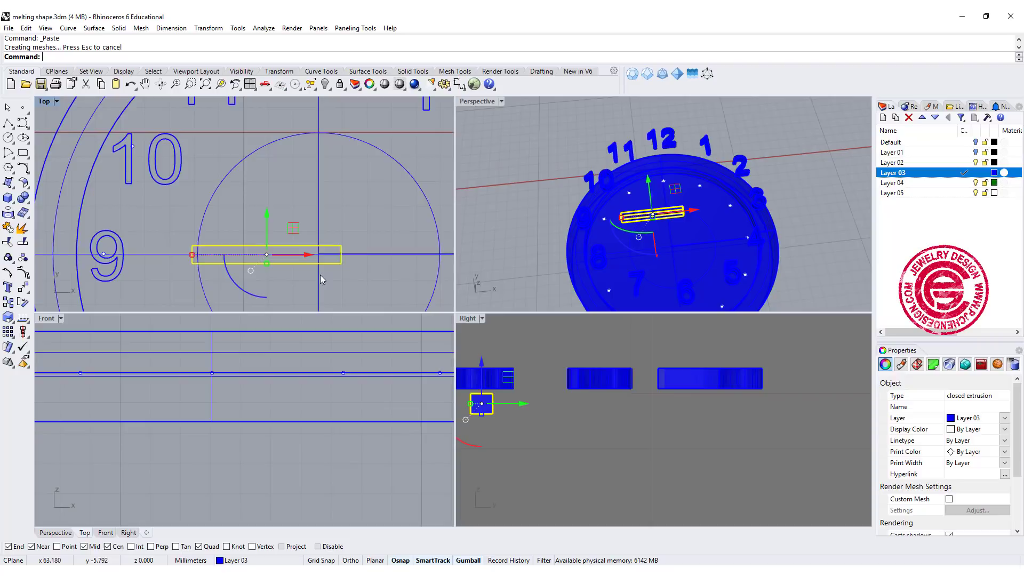
{"action": "right_click_drag", "start_coordinate": [320, 274], "coordinate": [259, 241]}
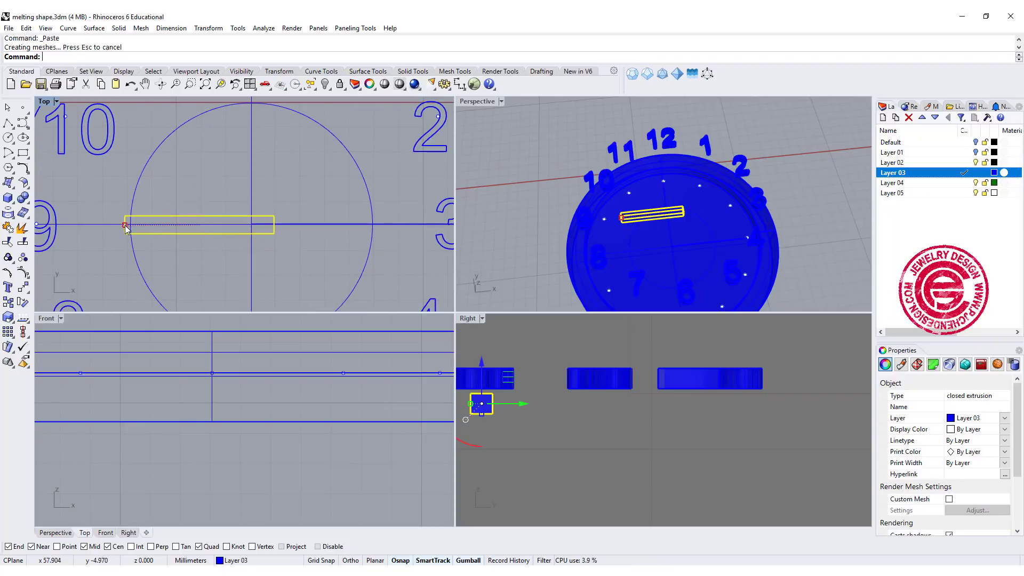
{"action": "left_click_drag", "start_coordinate": [124, 225], "coordinate": [78, 231]}
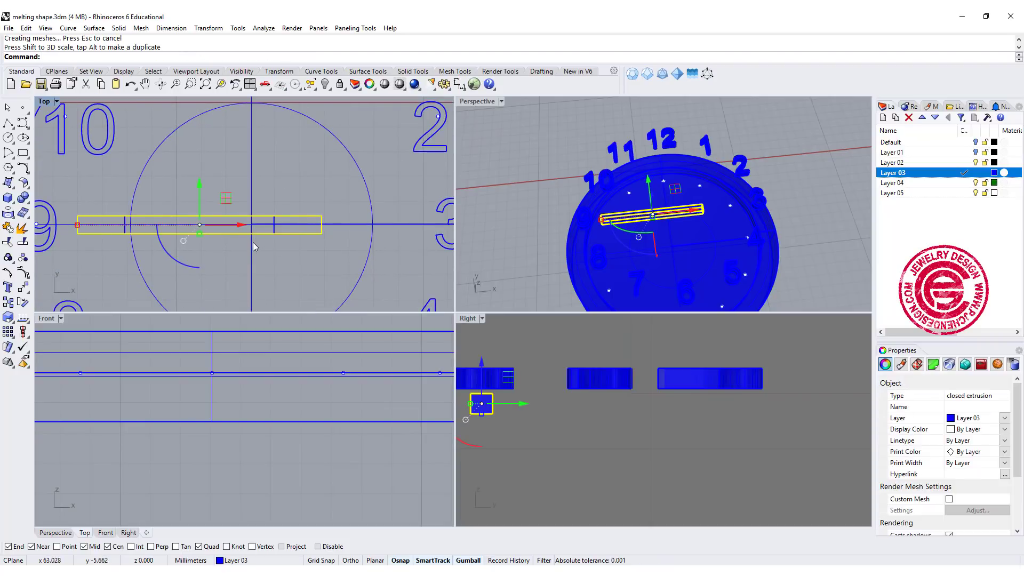
Step: Rotate the short hand about the dial's centre so it points at the number 10
{"action": "left_click", "coordinate": [276, 228]}
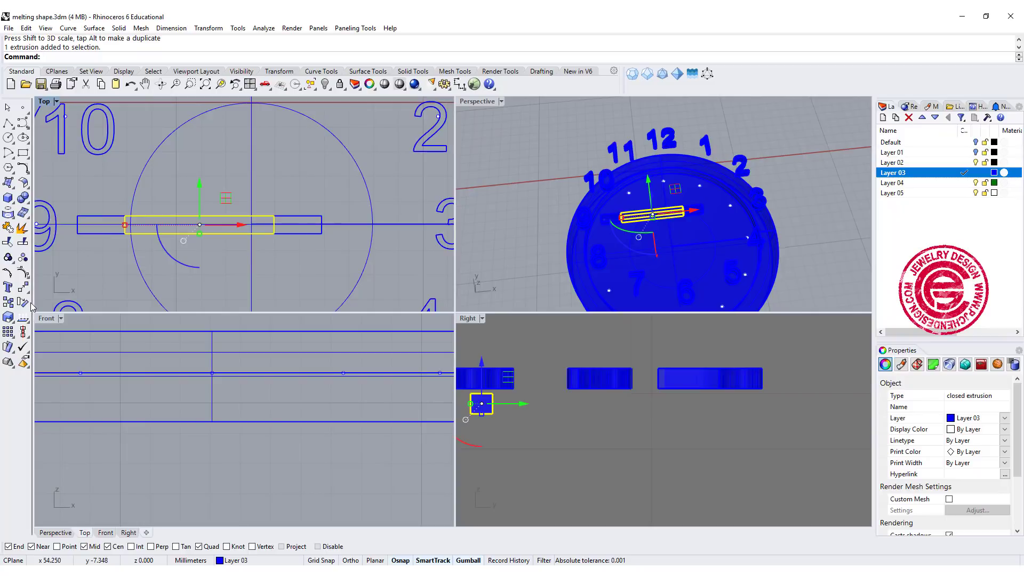
{"action": "left_click", "coordinate": [24, 288]}
{"action": "left_click", "coordinate": [252, 224]}
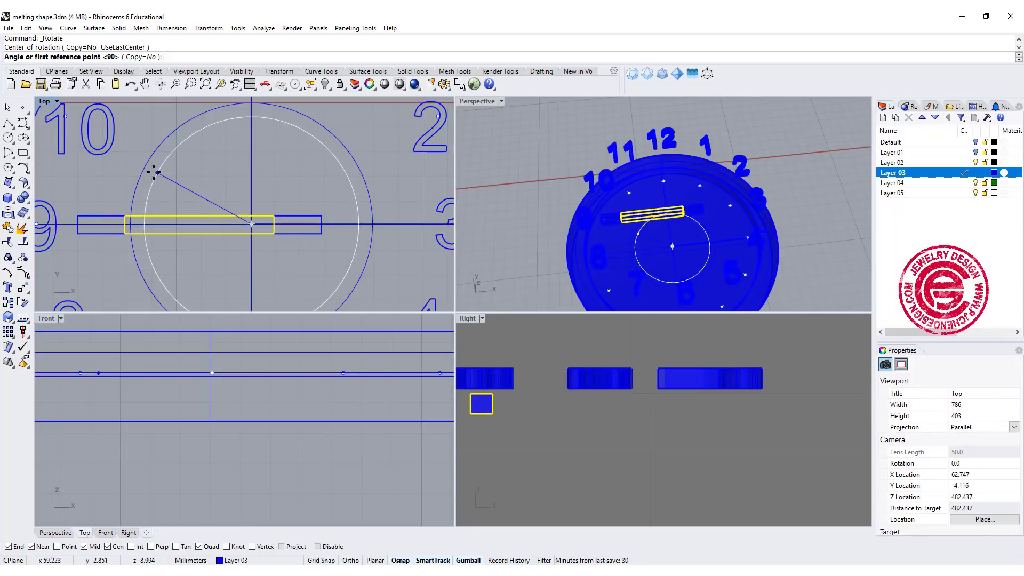
{"action": "left_click", "coordinate": [106, 224]}
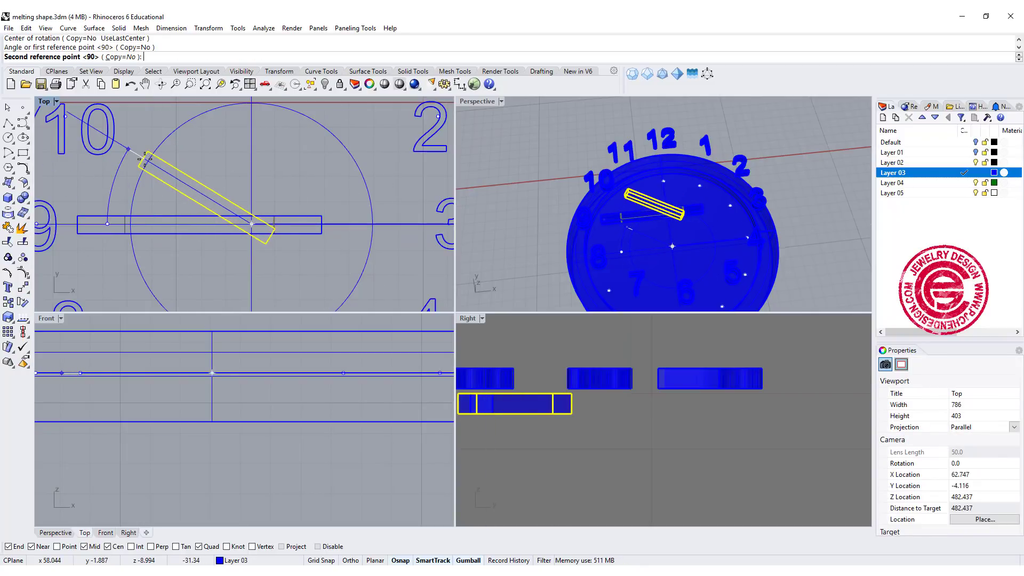
{"action": "left_click", "coordinate": [142, 158]}
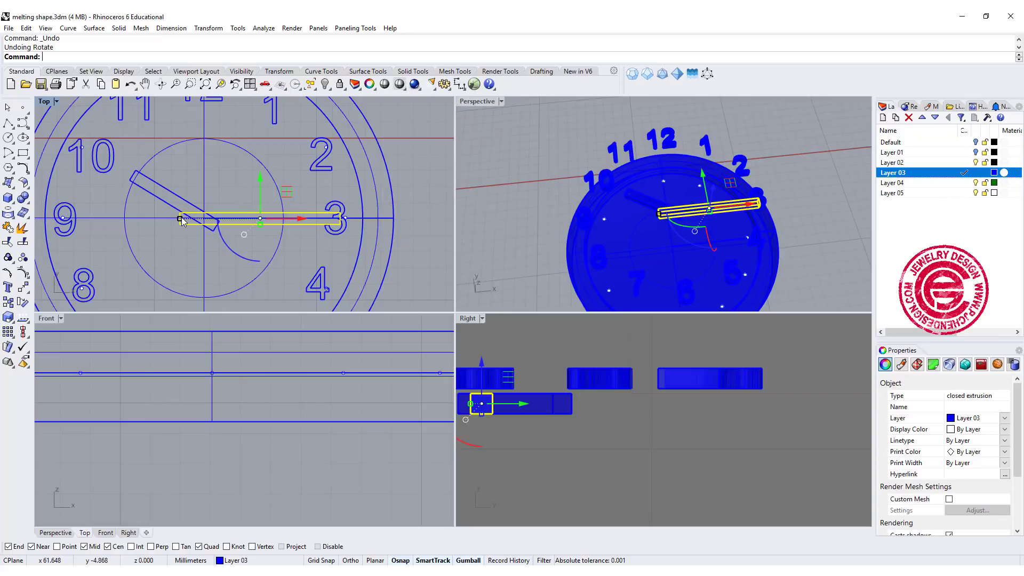
Step: Shorten and reposition the long hand so its tail slightly overshoots the dial's centre, and rotate it about that centre towards the 2
{"action": "left_click_drag", "start_coordinate": [180, 218], "coordinate": [197, 220]}
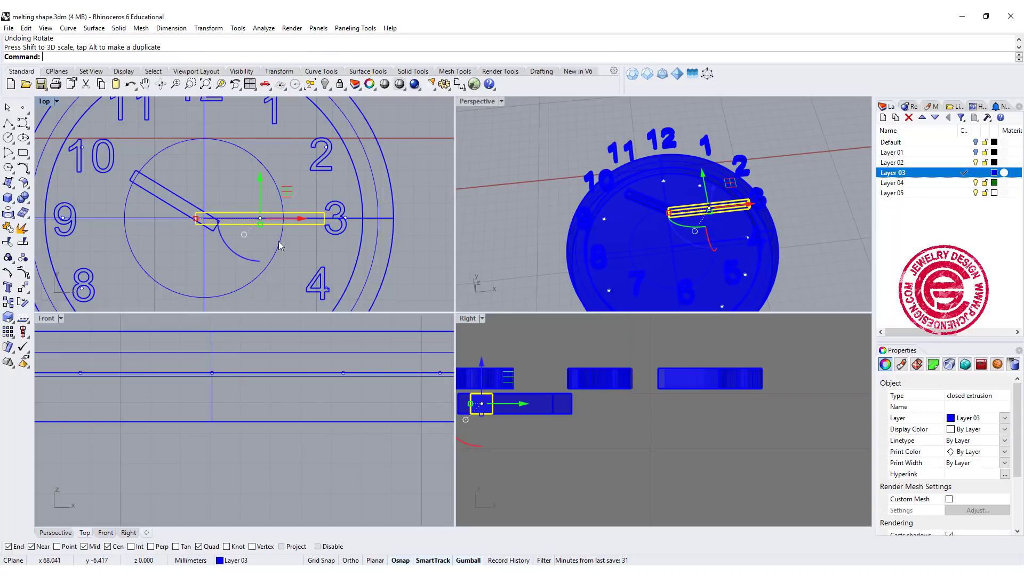
{"action": "left_click_drag", "start_coordinate": [299, 219], "coordinate": [288, 221]}
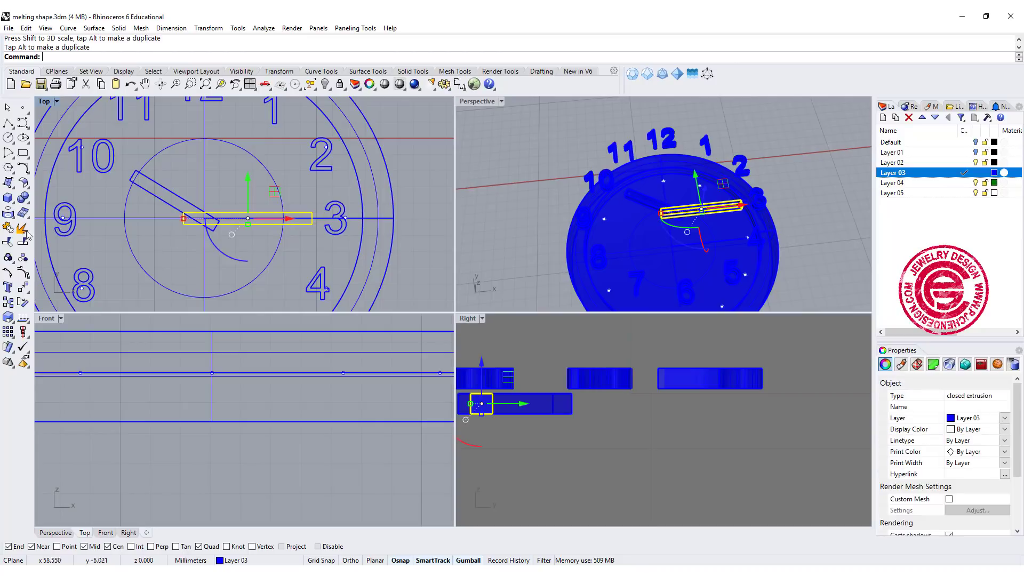
{"action": "left_click", "coordinate": [26, 304]}
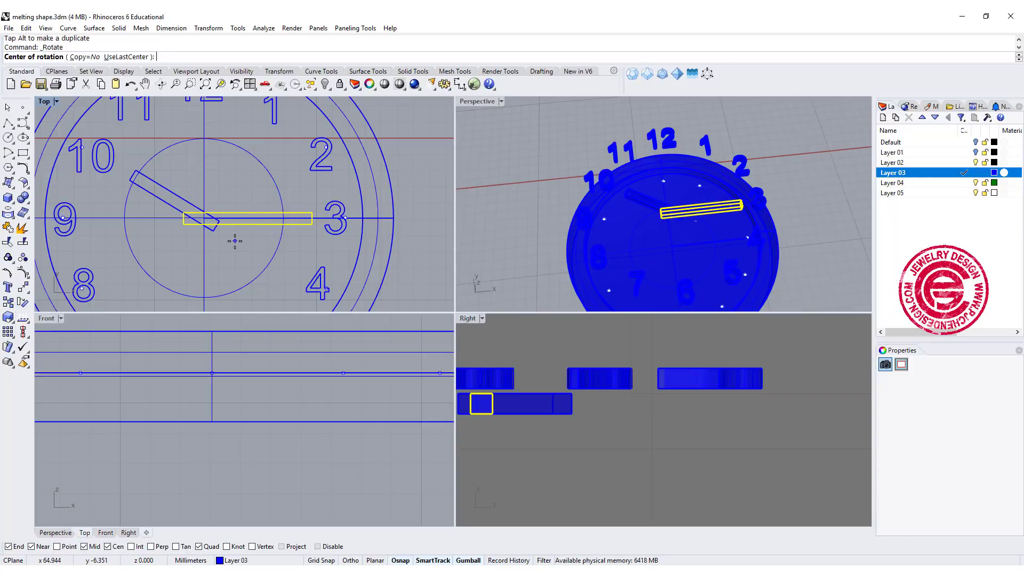
{"action": "left_click", "coordinate": [205, 219]}
{"action": "left_click", "coordinate": [428, 219]}
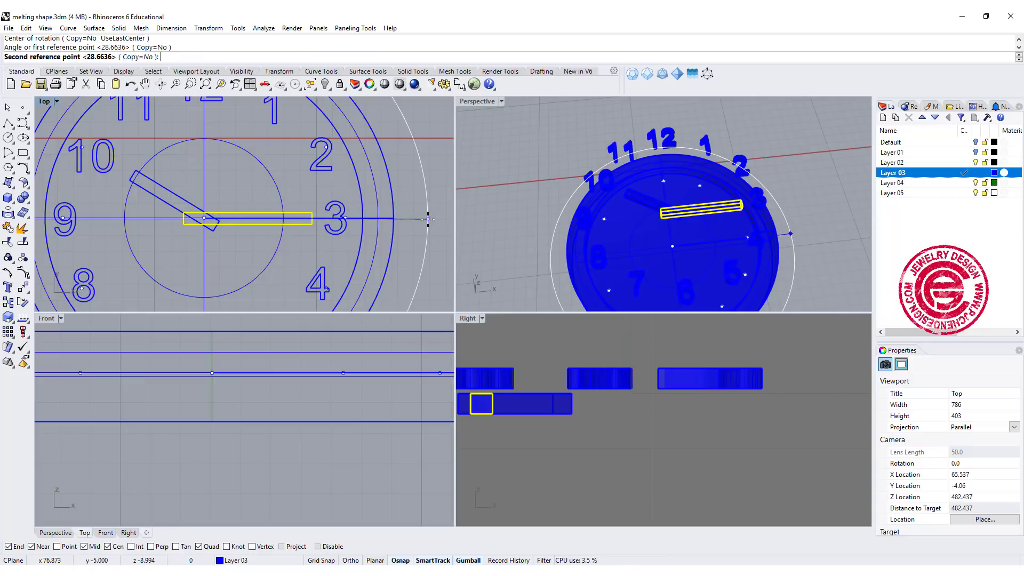
{"action": "left_click", "coordinate": [388, 168]}
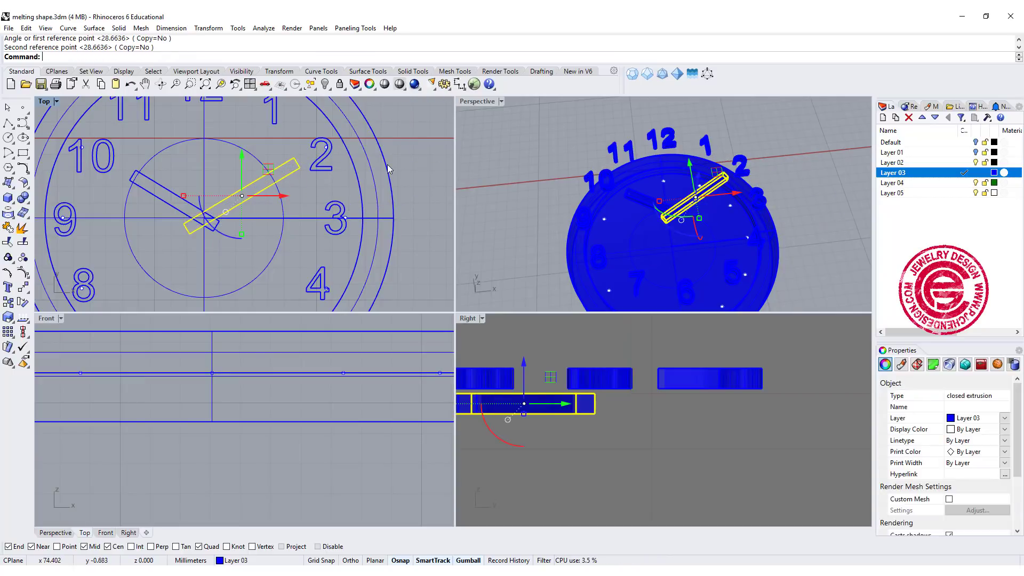
{"action": "left_click", "coordinate": [391, 186]}
{"action": "left_click", "coordinate": [421, 162]}
Step: Select the whole clock with its numbers and hands and top-align everything to the rim's upper edge in the Right view
{"action": "right_click_drag", "start_coordinate": [706, 234], "coordinate": [715, 199]}
{"action": "scroll", "coordinate": [648, 375], "scroll_direction": "down", "scroll_amount": 14}
{"action": "right_click_drag", "start_coordinate": [621, 409], "coordinate": [625, 408]}
{"action": "scroll", "coordinate": [207, 239], "scroll_direction": "down", "scroll_amount": 12}
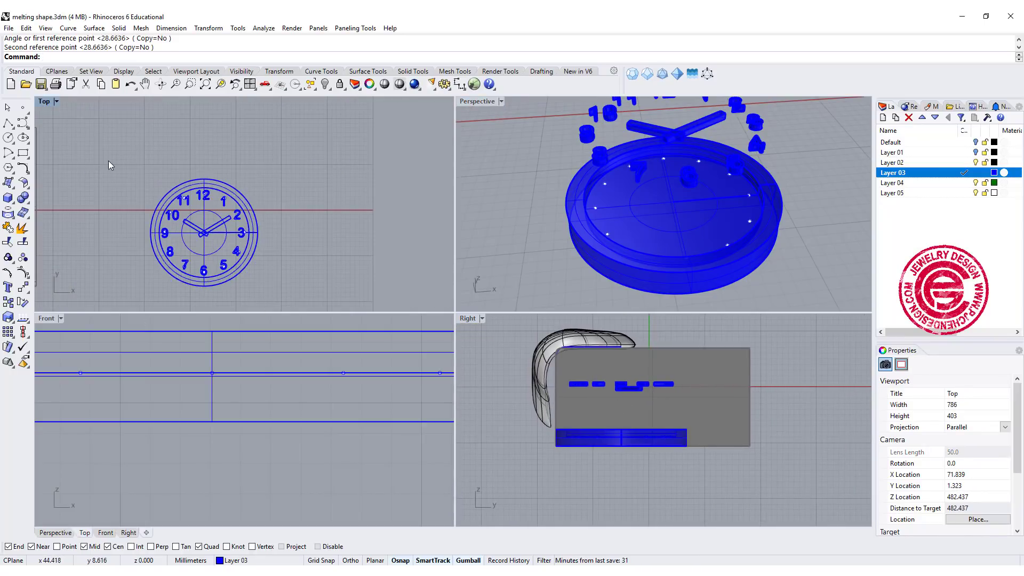
{"action": "left_click_drag", "start_coordinate": [107, 161], "coordinate": [341, 346]}
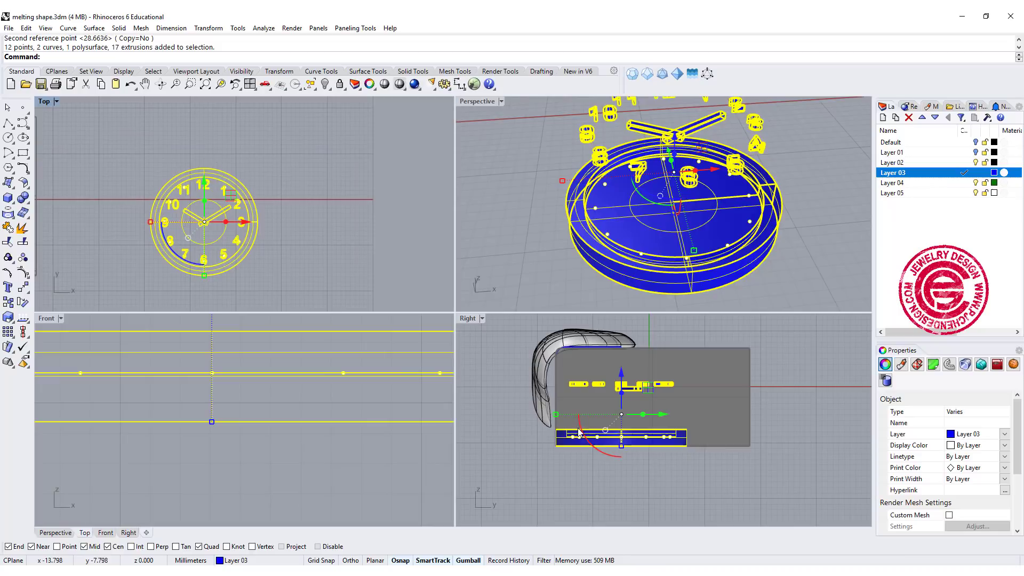
{"action": "scroll", "coordinate": [579, 432], "scroll_direction": "up", "scroll_amount": 4}
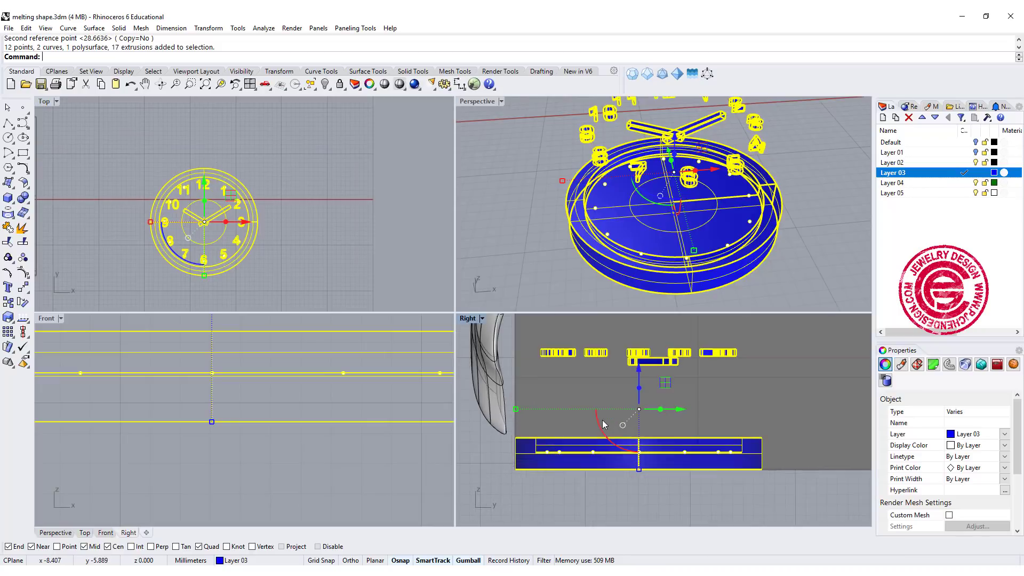
{"action": "left_click", "coordinate": [23, 332]}
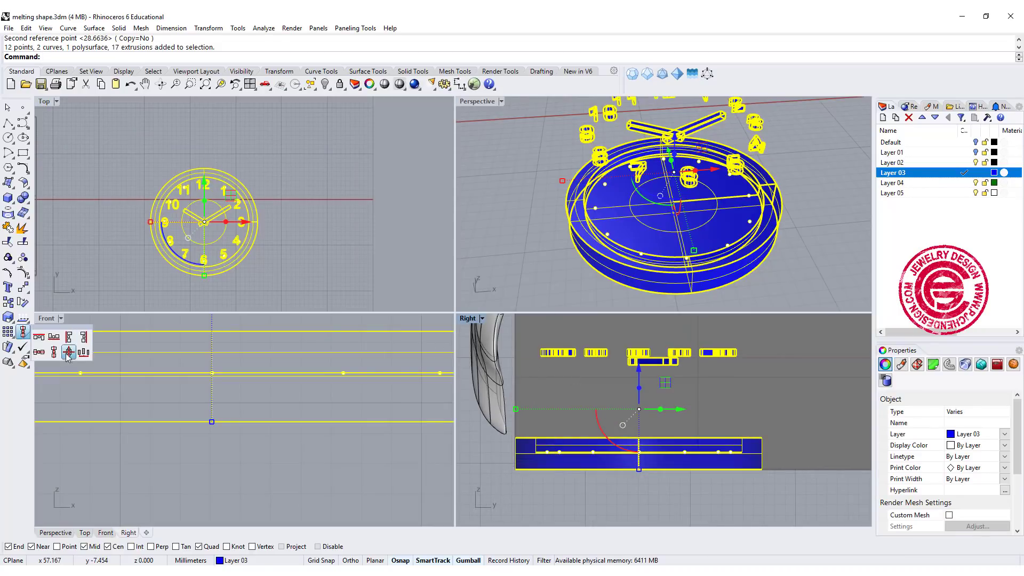
{"action": "left_click", "coordinate": [37, 340]}
{"action": "left_click", "coordinate": [600, 438]}
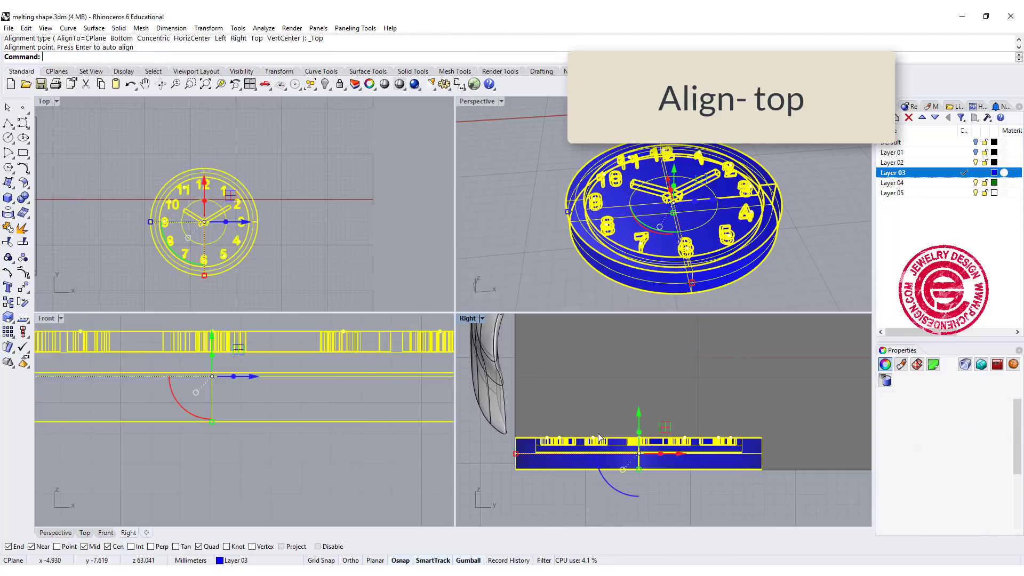
{"action": "left_click", "coordinate": [680, 512]}
Step: Lower the numbers, hands and marker points slightly into the dial's recess in the Right view
{"action": "right_click_drag", "start_coordinate": [697, 202], "coordinate": [671, 216]}
{"action": "left_click_drag", "start_coordinate": [478, 431], "coordinate": [848, 459]}
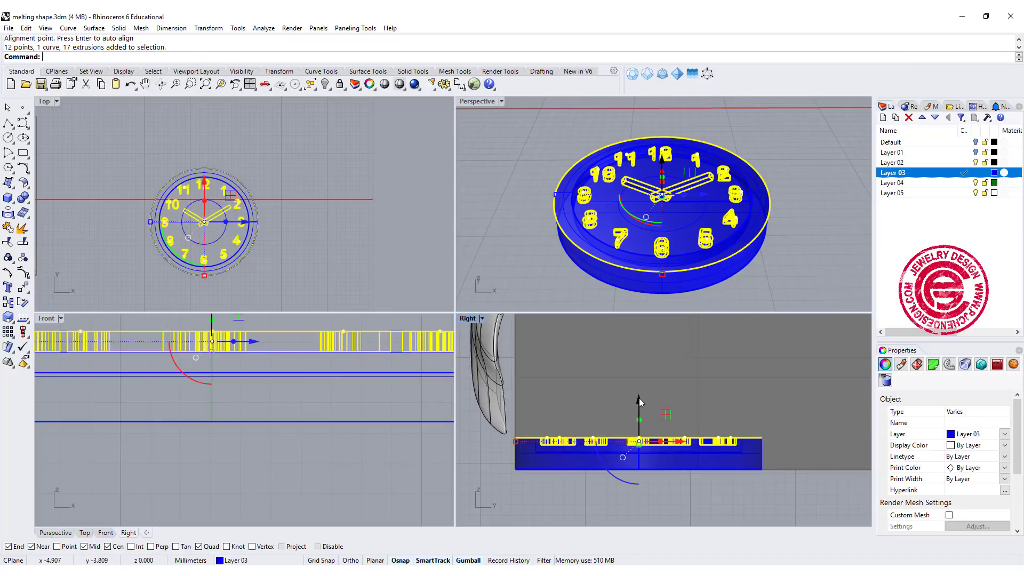
{"action": "left_click_drag", "start_coordinate": [639, 398], "coordinate": [638, 410]}
{"action": "key", "text": "Escape"}
Step: Move the large outer circle curve down to the bottom edge of the clock body
{"action": "left_click", "coordinate": [752, 449]}
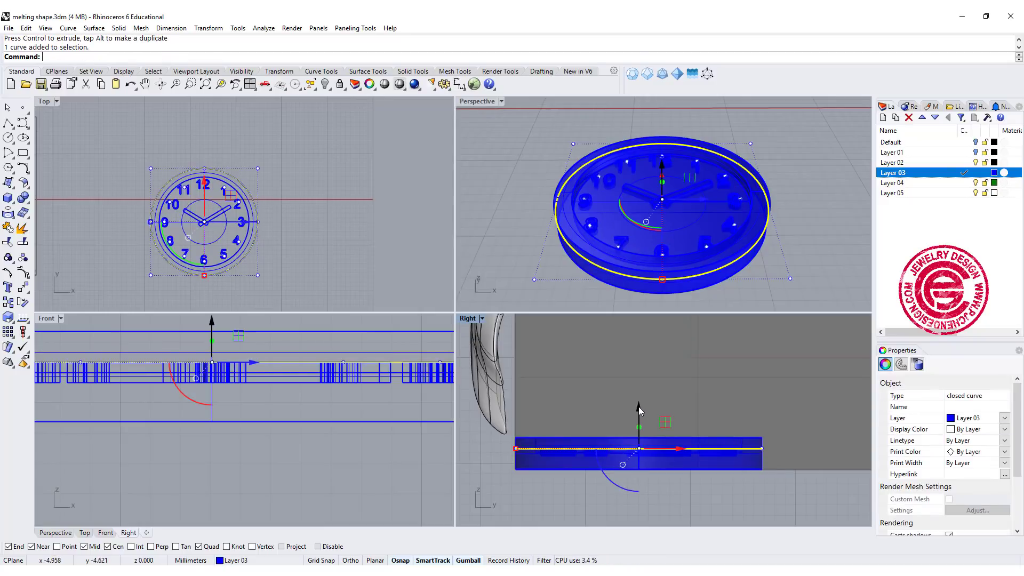
{"action": "left_click_drag", "start_coordinate": [639, 406], "coordinate": [642, 427]}
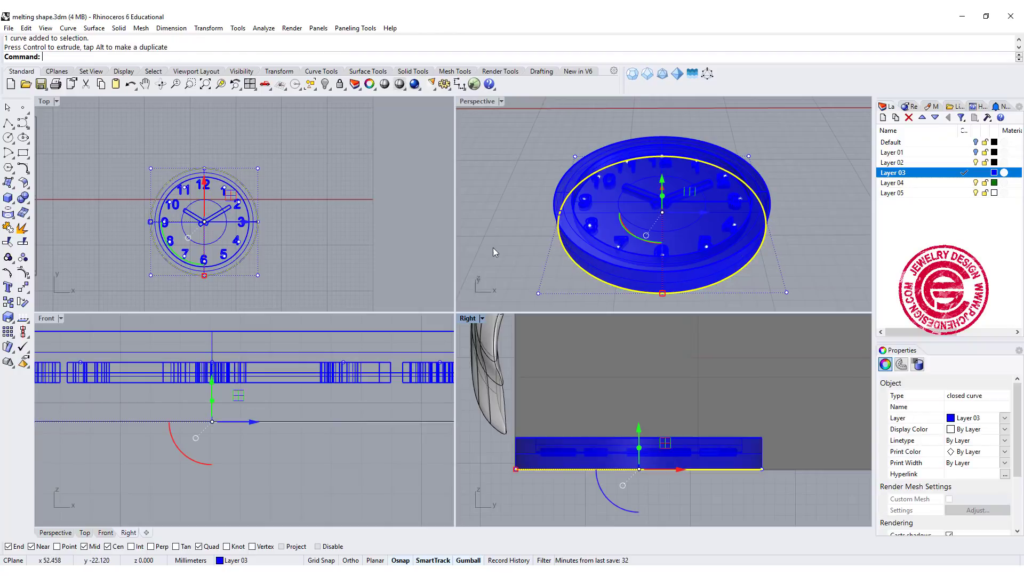
{"action": "left_click", "coordinate": [345, 149]}
Step: Change the colour of Layer 03 to black
{"action": "right_click_drag", "start_coordinate": [575, 155], "coordinate": [597, 153]}
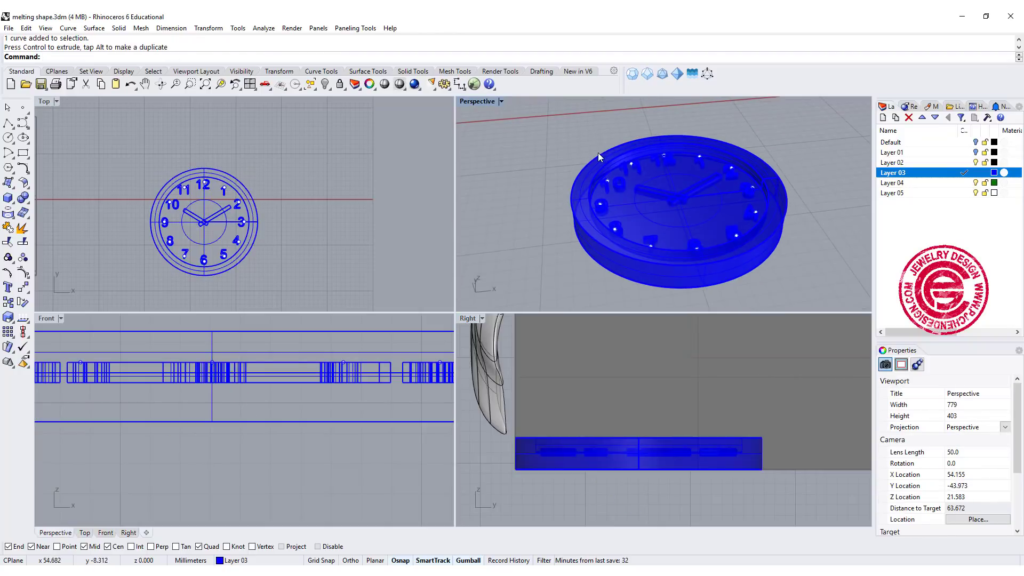
{"action": "left_click", "coordinate": [994, 173]}
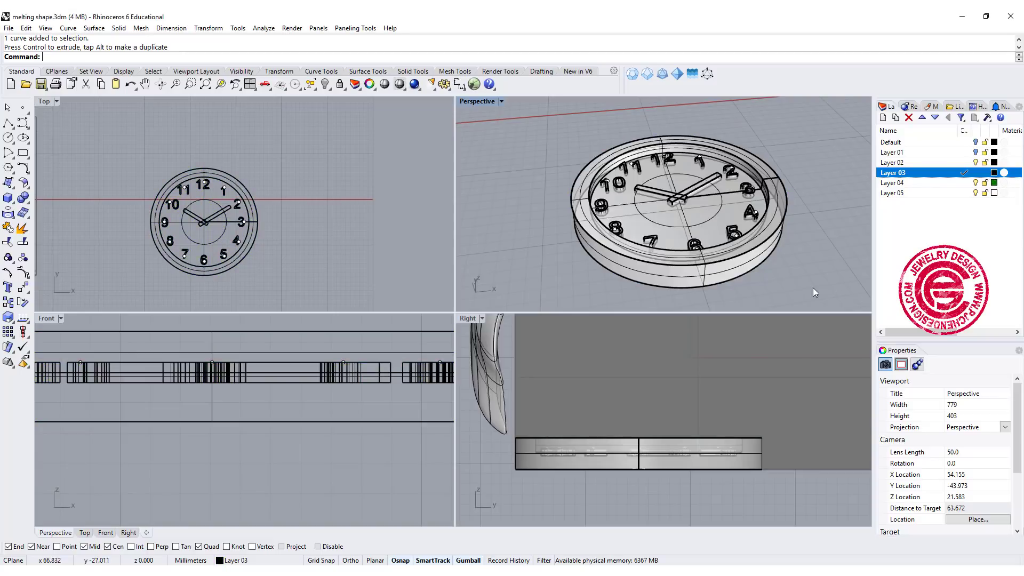
Step: Create a planar surface from the outer circle curve at the clock's bottom edge
{"action": "scroll", "coordinate": [746, 255], "scroll_direction": "down", "scroll_amount": 3}
{"action": "scroll", "coordinate": [747, 259], "scroll_direction": "down", "scroll_amount": 3}
{"action": "left_click", "coordinate": [750, 261]}
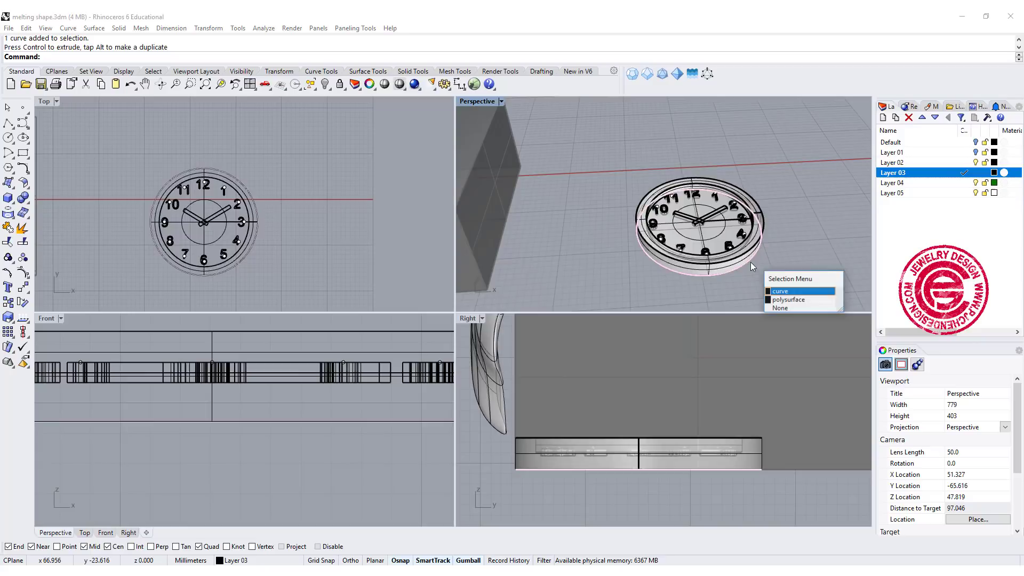
{"action": "left_click", "coordinate": [794, 292]}
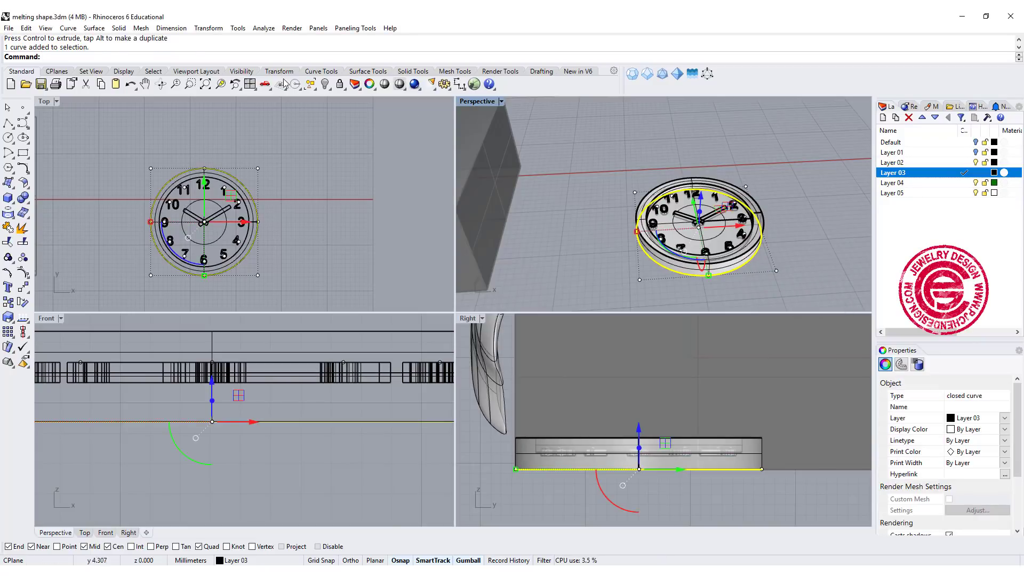
{"action": "left_click", "coordinate": [11, 185]}
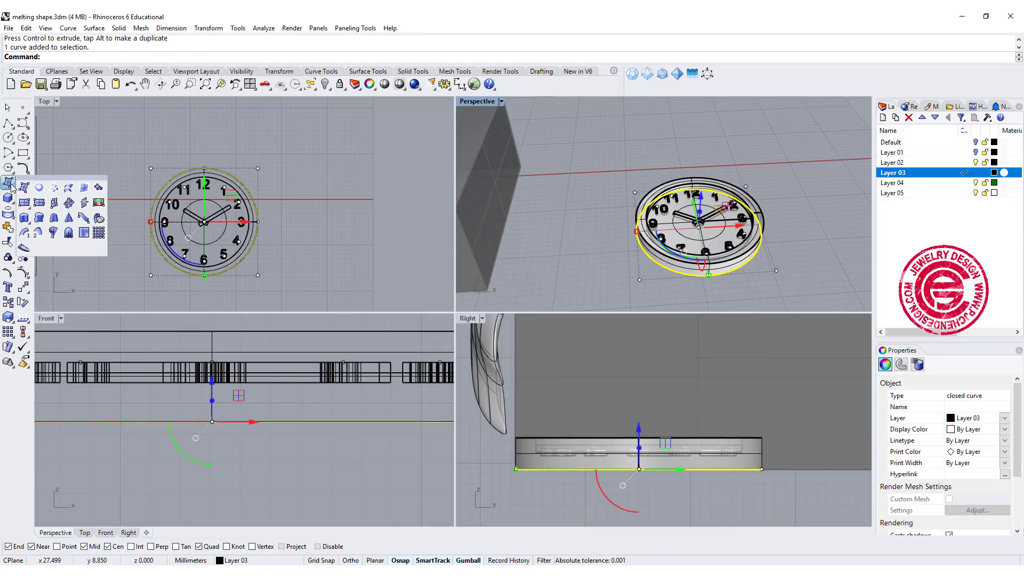
{"action": "left_click", "coordinate": [43, 187]}
{"action": "scroll", "coordinate": [571, 215], "scroll_direction": "down", "scroll_amount": 5}
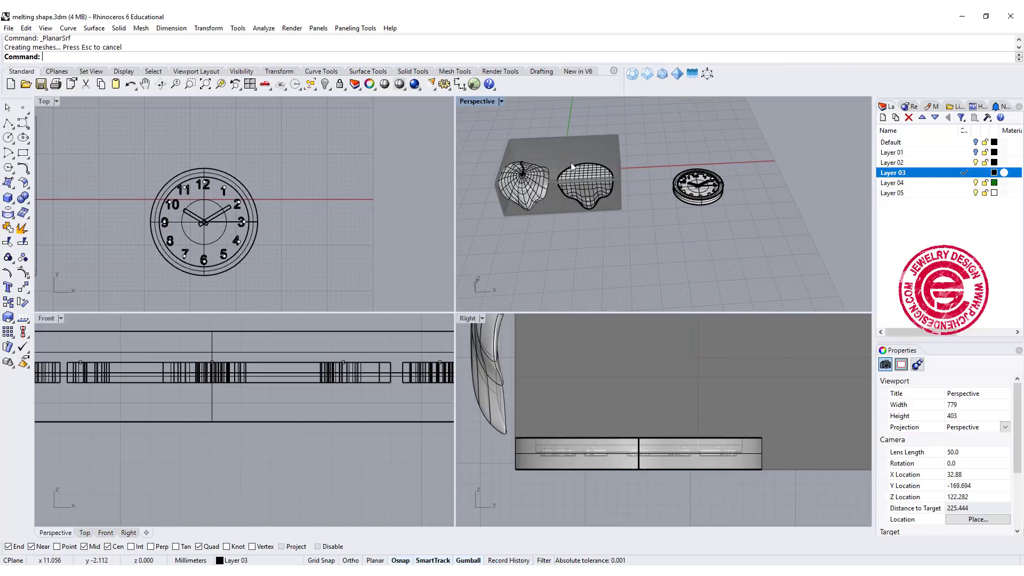
Step: Flow a copy of the complete clock along the gridded melting shape, picking its flat circular surface near the 12 as the base
{"action": "double_click", "coordinate": [477, 102]}
{"action": "right_click_drag", "start_coordinate": [485, 176], "coordinate": [497, 228]}
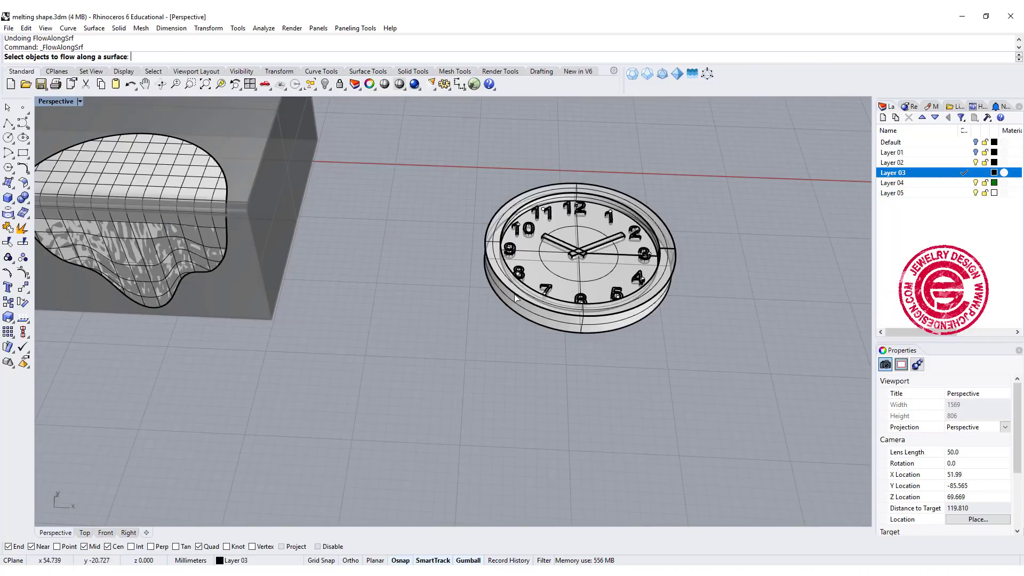
{"action": "left_click", "coordinate": [515, 298]}
{"action": "key", "text": "Return"}
{"action": "scroll", "coordinate": [565, 219], "scroll_direction": "up", "scroll_amount": 5}
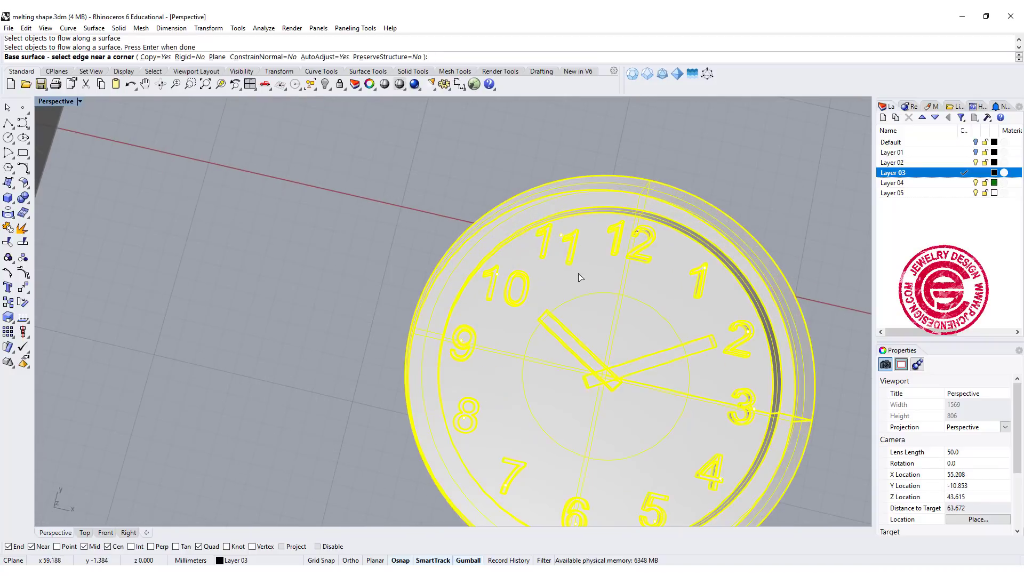
{"action": "left_click", "coordinate": [627, 266]}
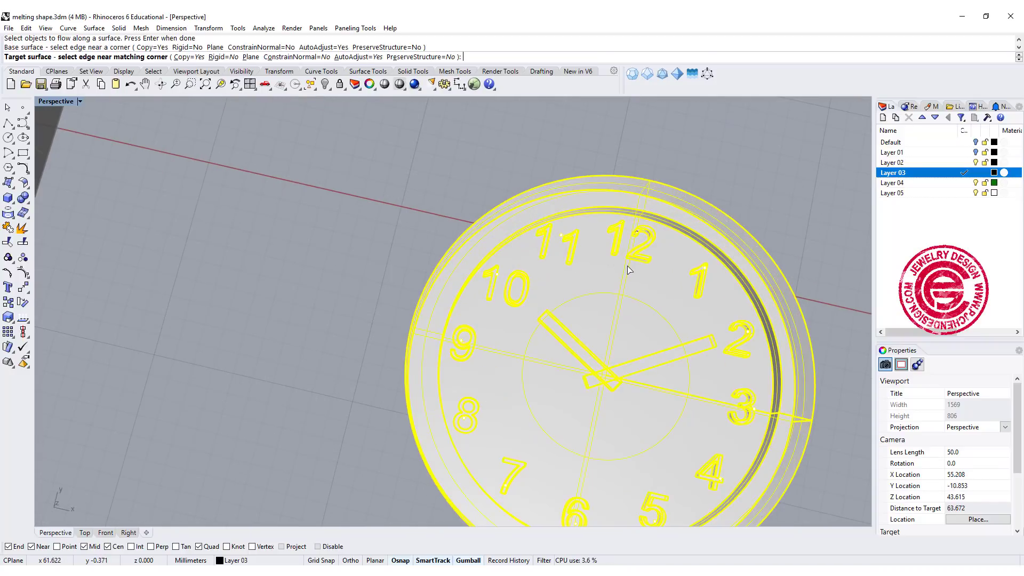
{"action": "scroll", "coordinate": [325, 278], "scroll_direction": "down", "scroll_amount": 8}
{"action": "right_click_drag", "start_coordinate": [262, 277], "coordinate": [542, 290], "text": "shift"}
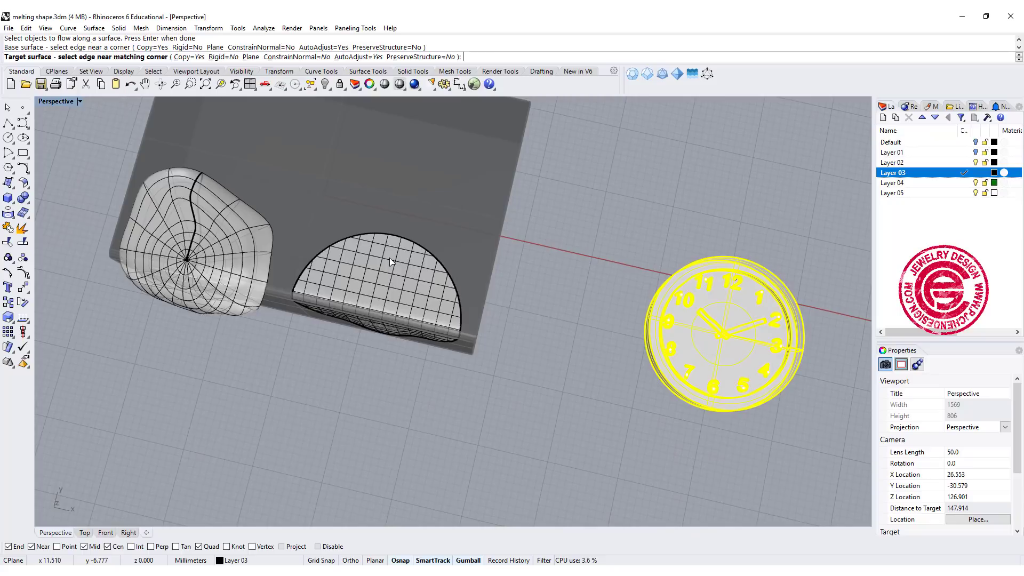
{"action": "left_click", "coordinate": [390, 262]}
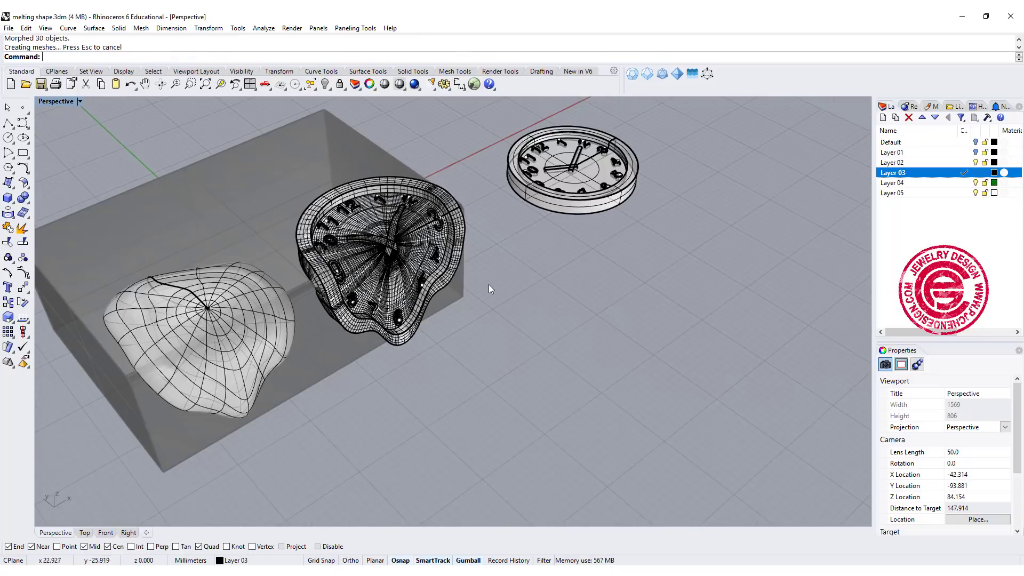
{"action": "right_click_drag", "start_coordinate": [522, 270], "coordinate": [449, 262]}
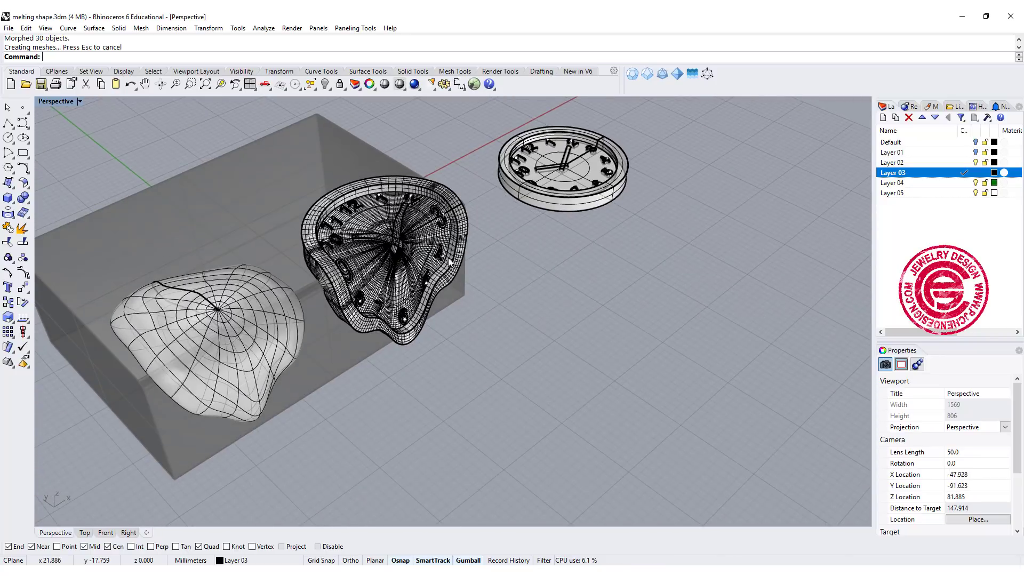
{"action": "right_click_drag", "start_coordinate": [450, 262], "coordinate": [445, 273]}
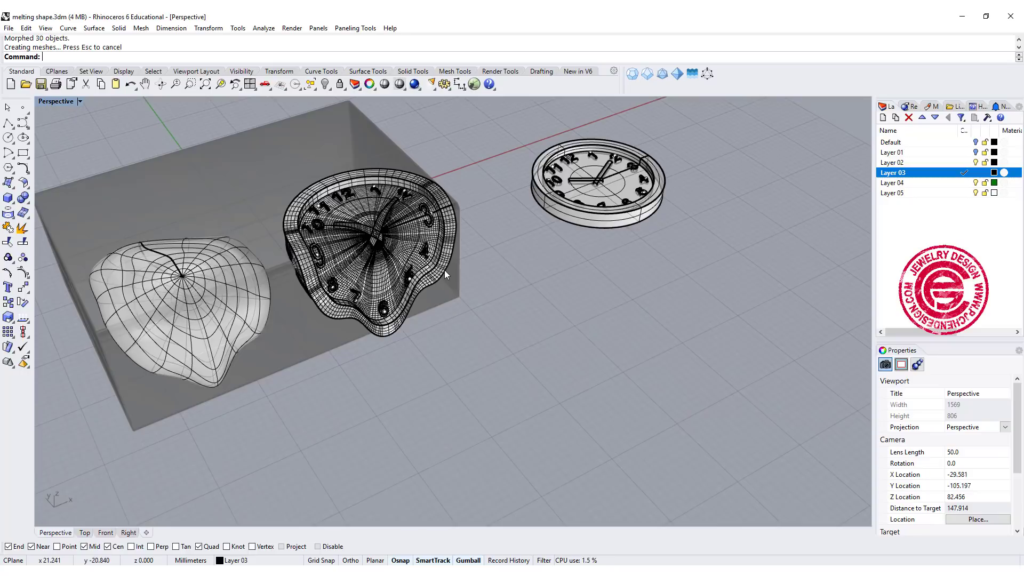